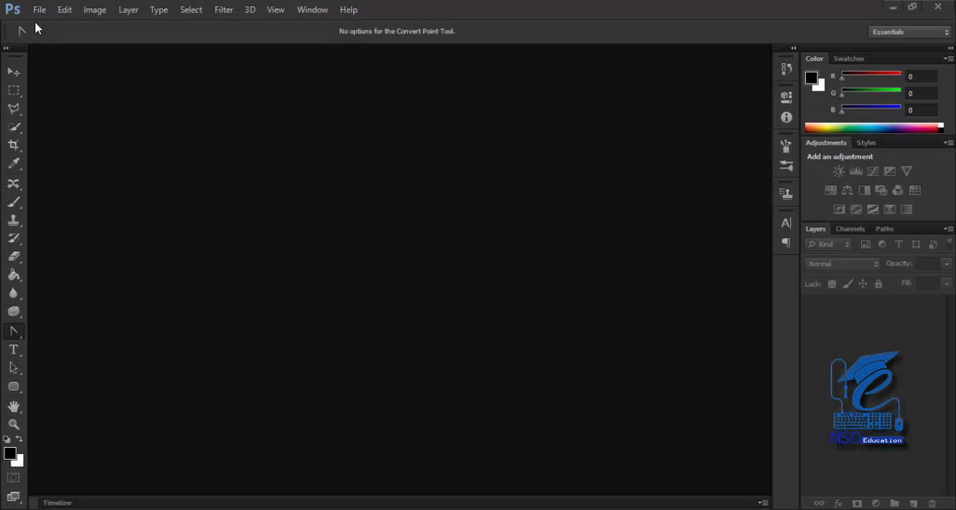
# Activate the standard Pen Tool in place of the Convert Point Tool
pyautogui.click(13, 338)
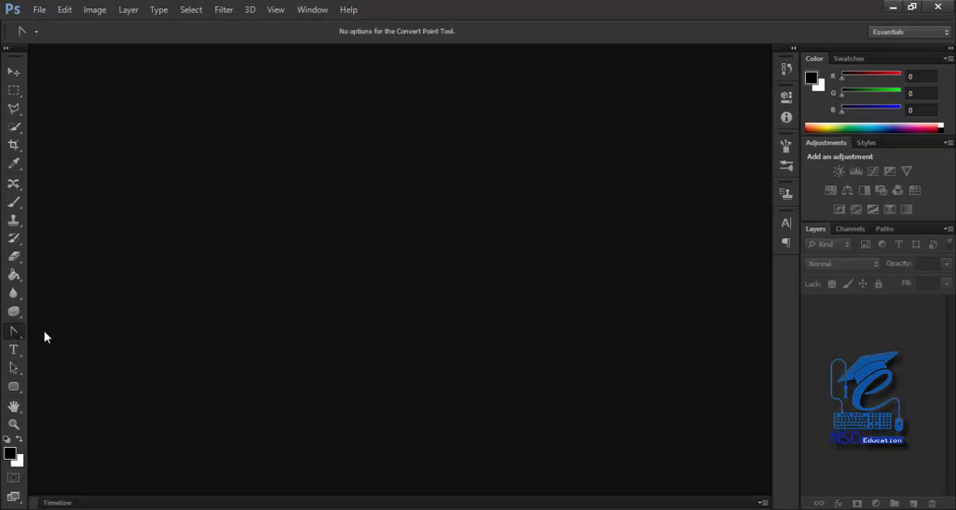
pyautogui.click(15, 335)
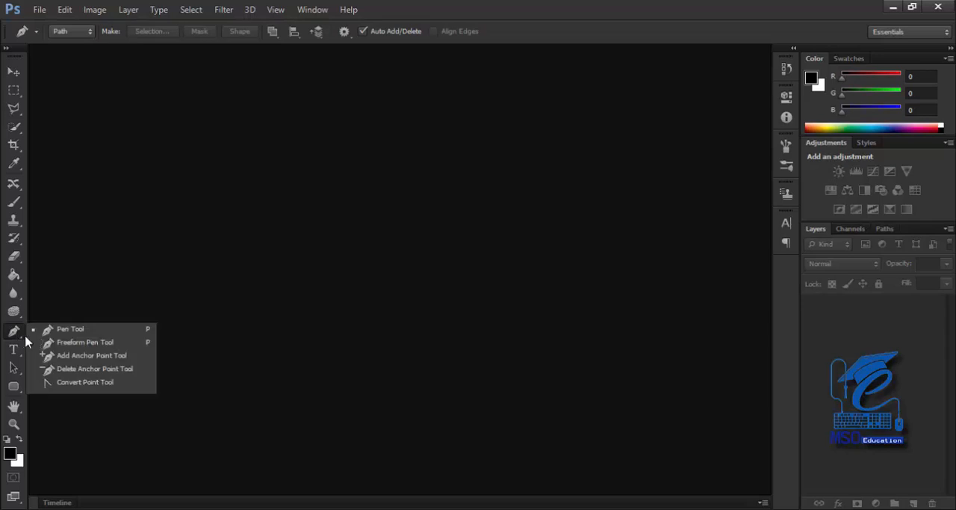
pyautogui.click(15, 72)
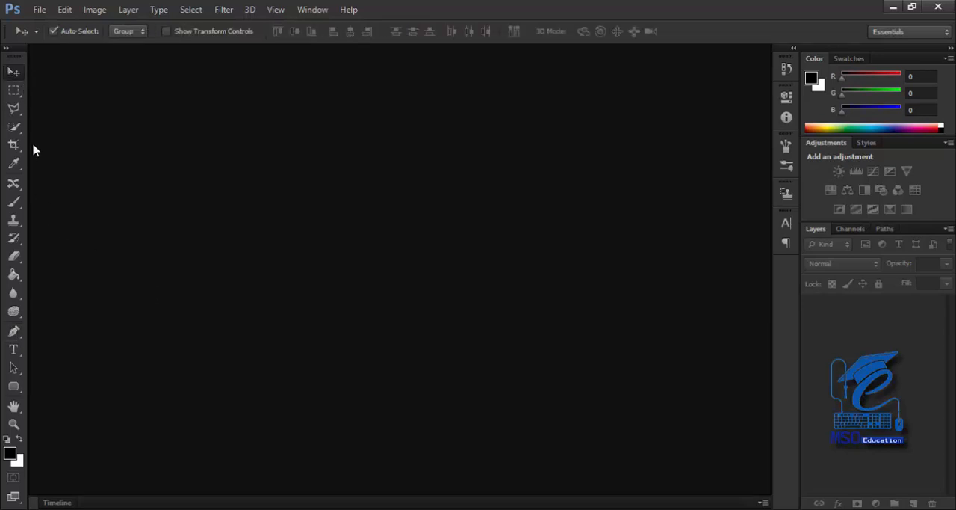
pyautogui.press('p')
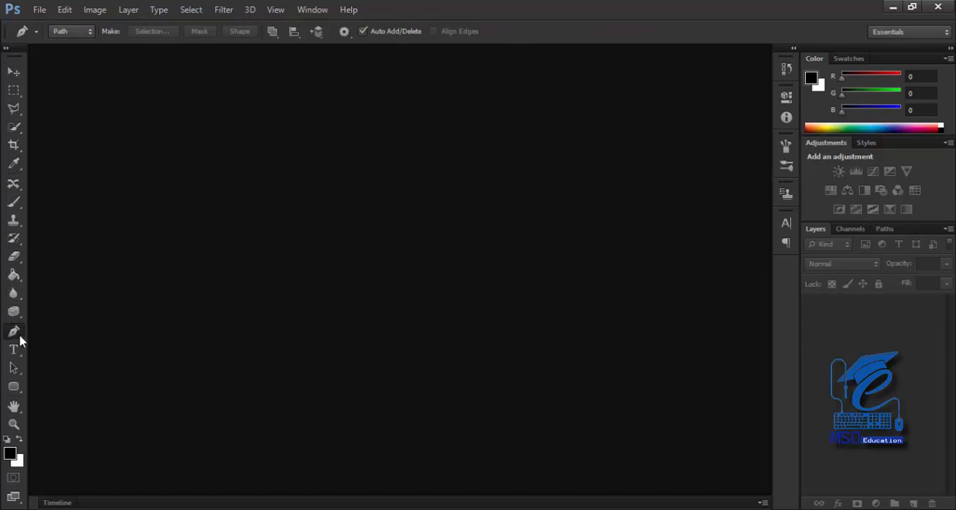
# Create a new blank document with a white background, keeping the offered settings
pyautogui.click(39, 9)
pyautogui.click(46, 23)
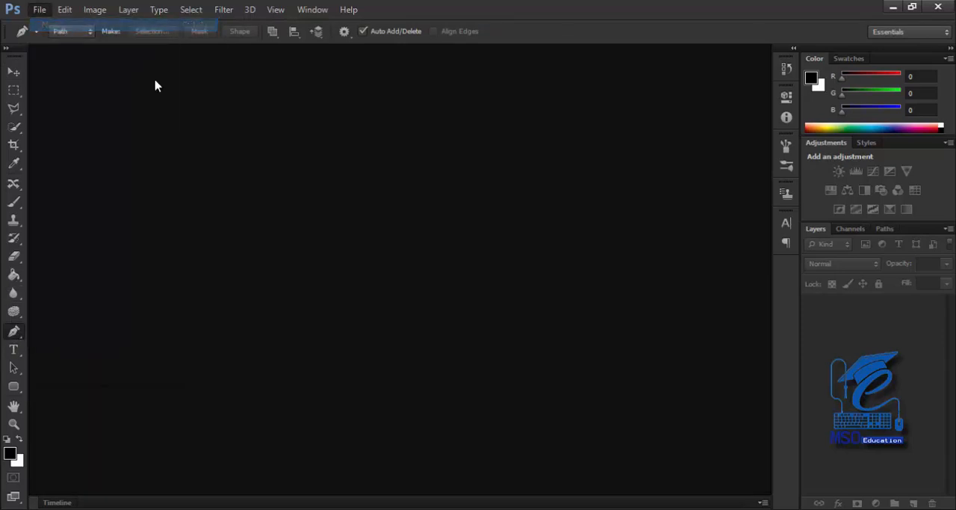
pyautogui.click(472, 123)
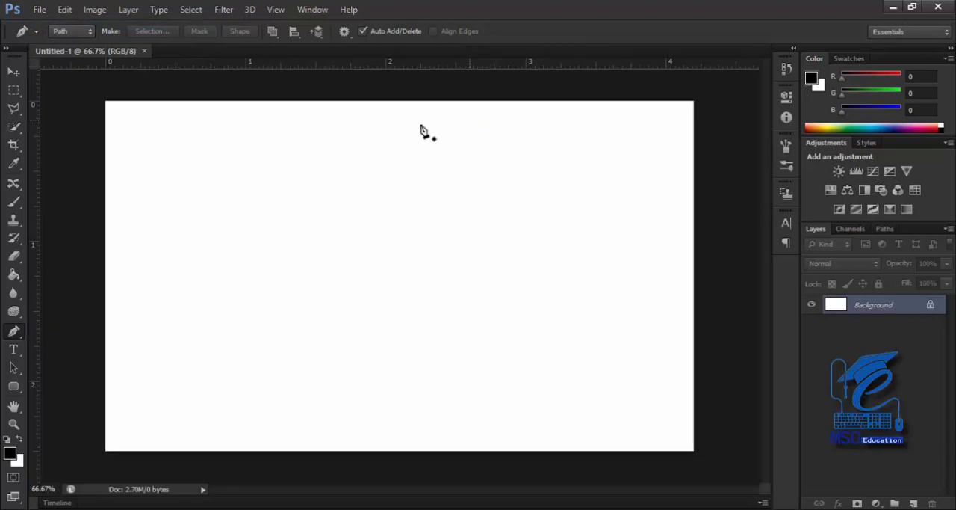
# Set the Pen Tool to draw in Shape mode instead of Path
pyautogui.rightClick(14, 331)
pyautogui.click(71, 332)
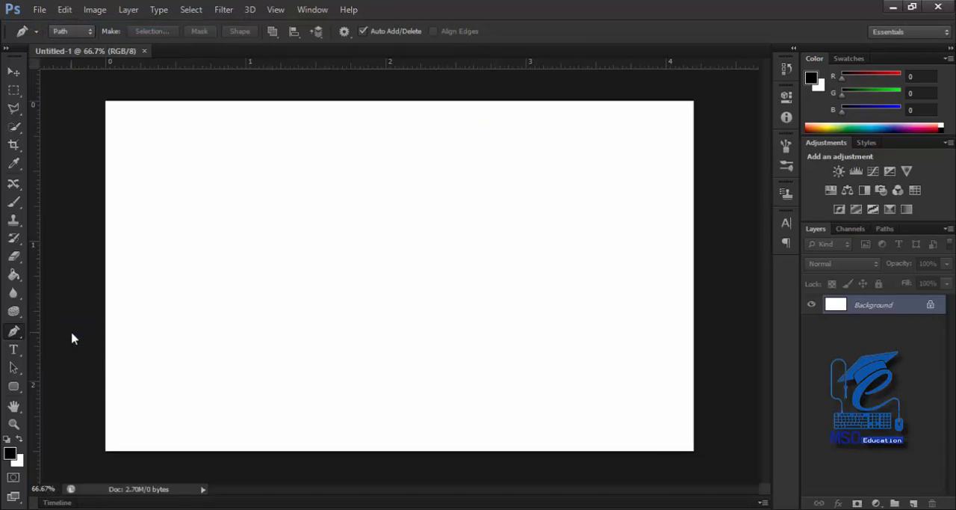
pyautogui.click(72, 34)
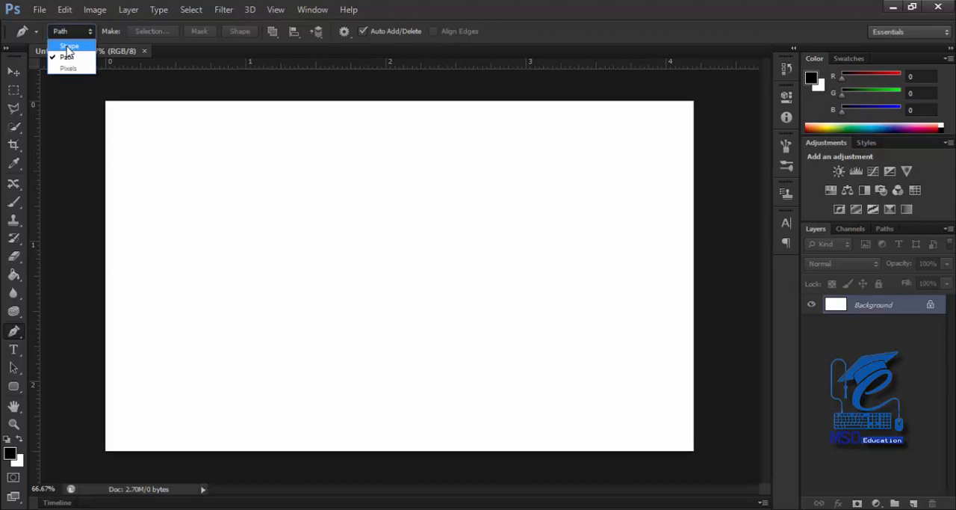
pyautogui.click(68, 46)
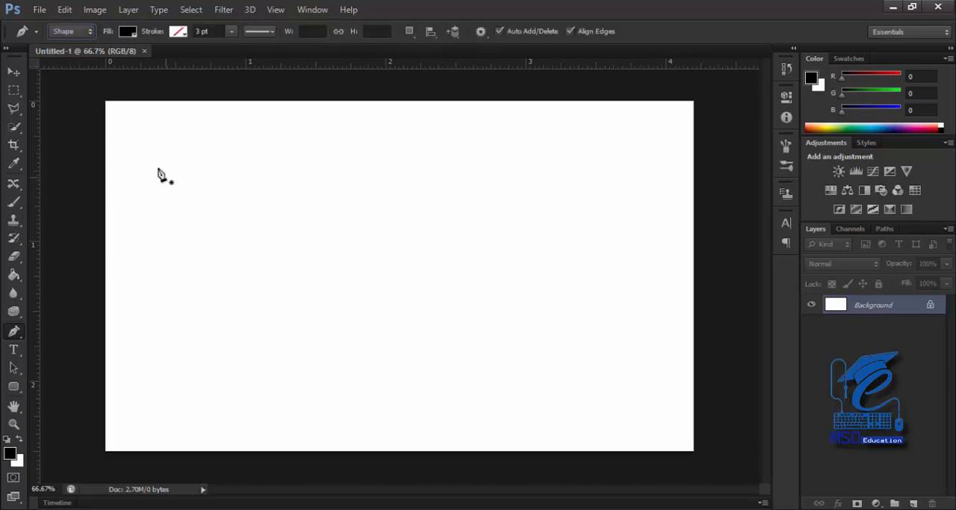
pyautogui.click(71, 31)
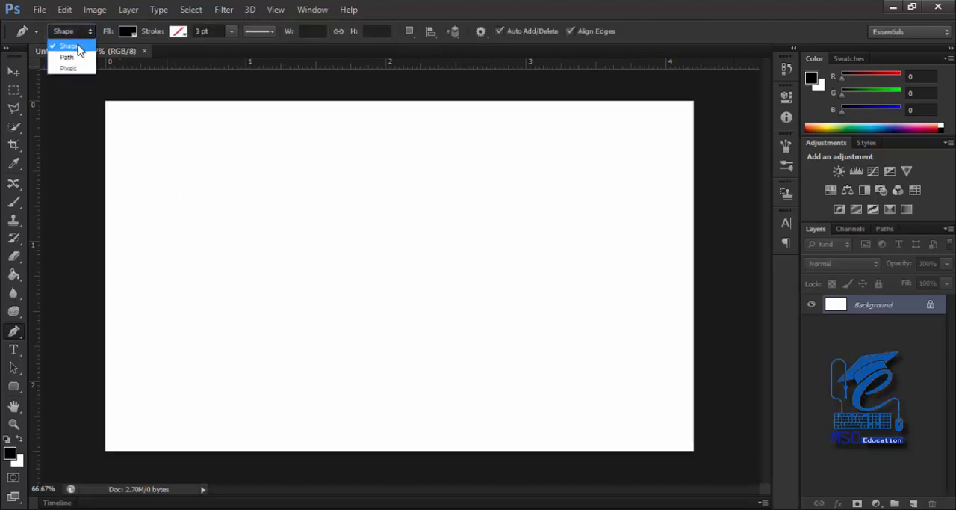
pyautogui.click(79, 50)
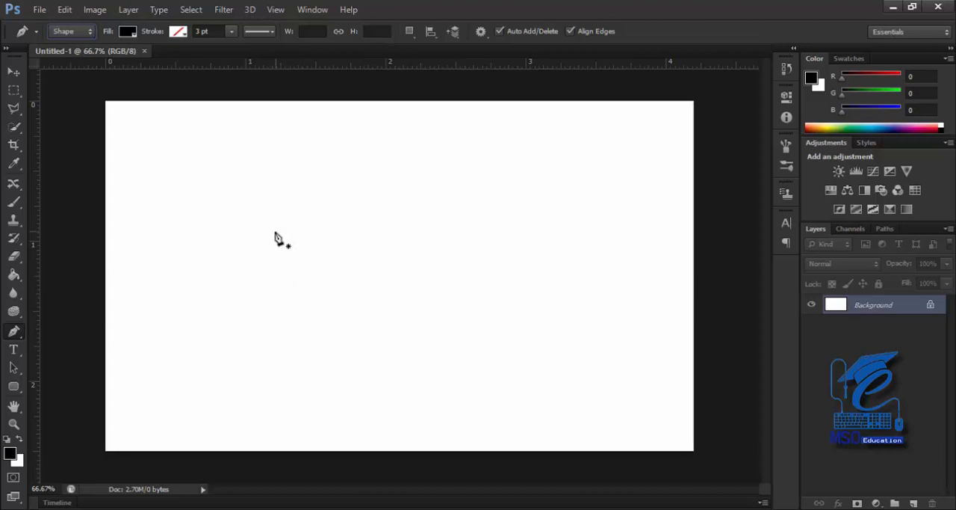
# Set the shape fill to pure red and undo the stray anchor point placed above the canvas
pyautogui.click(128, 31)
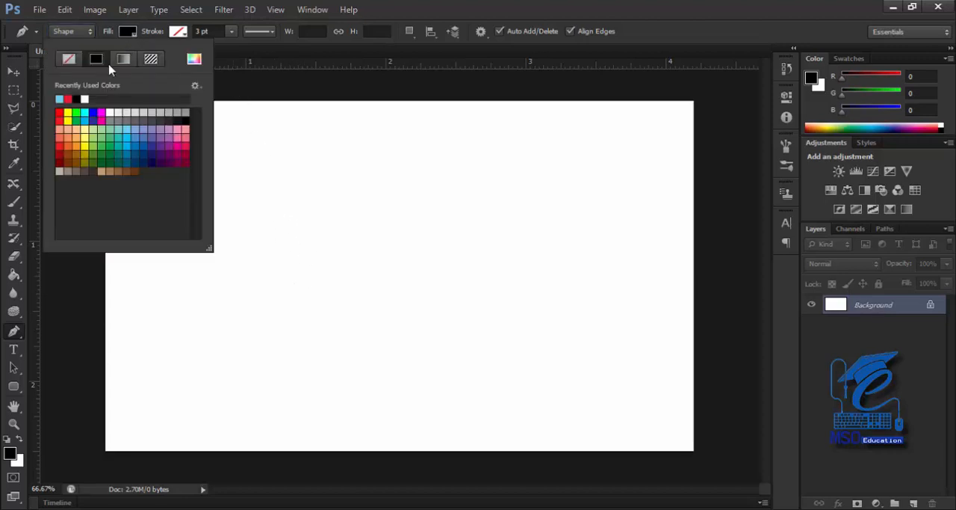
pyautogui.click(59, 113)
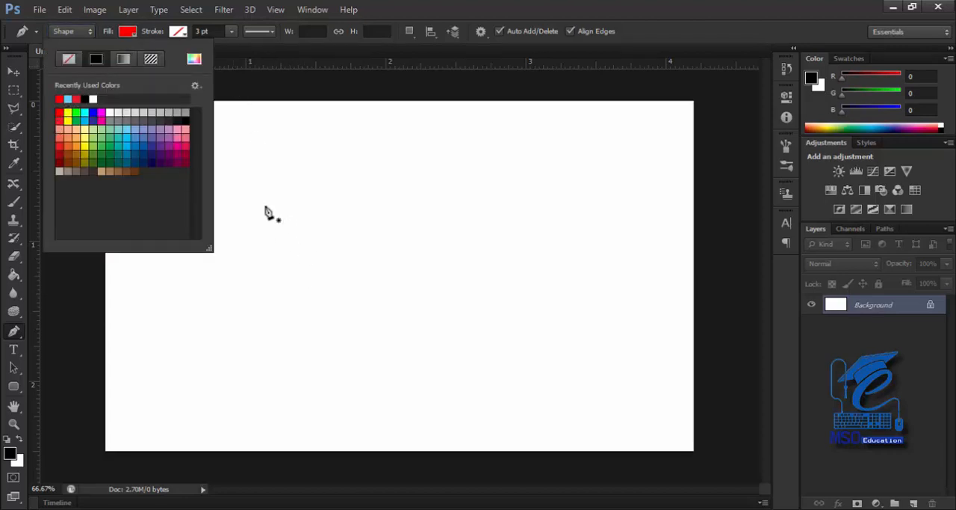
pyautogui.click(237, 74)
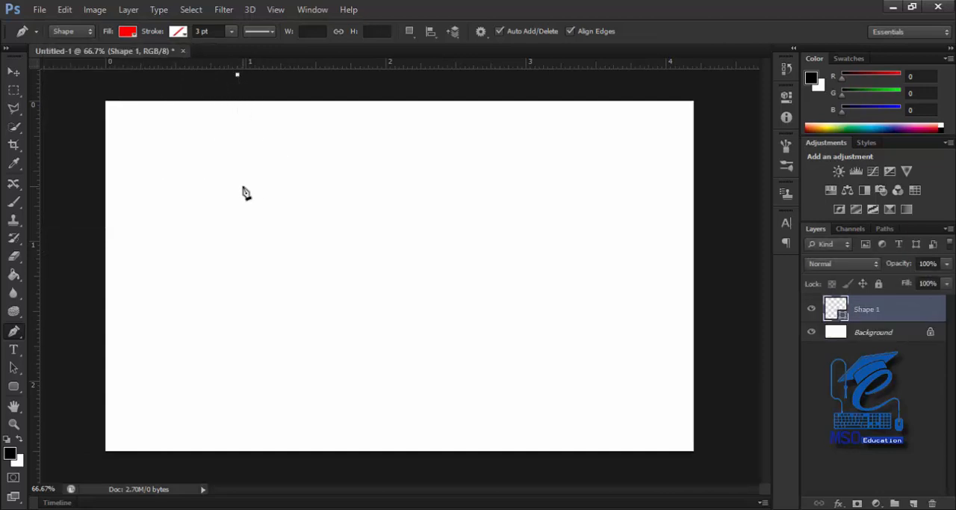
pyautogui.hotkey('ctrl', 'z')
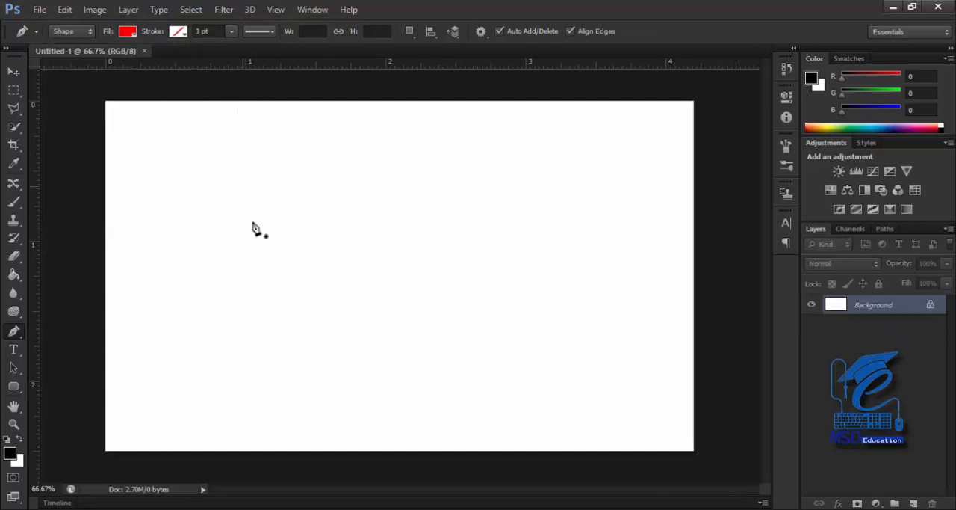
# Draw a closed, straight-sided red shape with five anchor points near the canvas centre, about 333 px wide and 185 px high
pyautogui.click(265, 276)
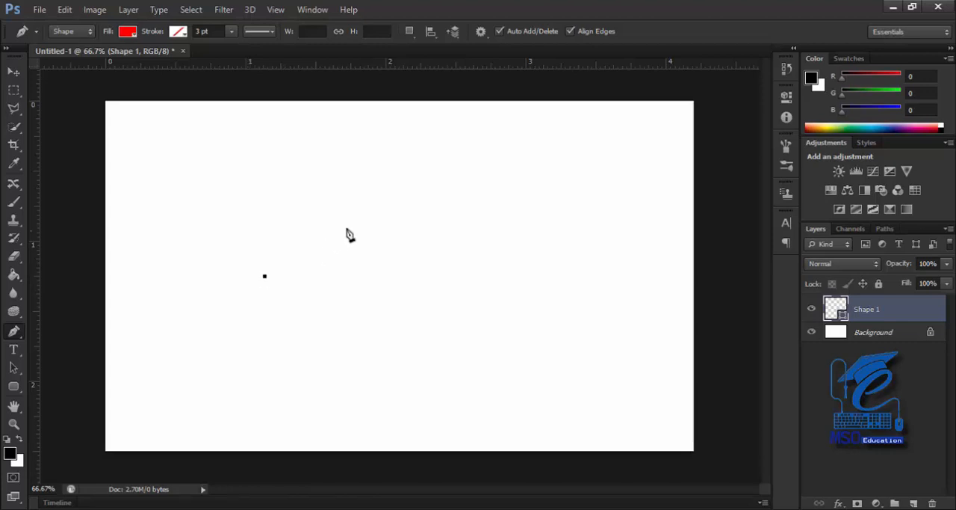
pyautogui.click(396, 216)
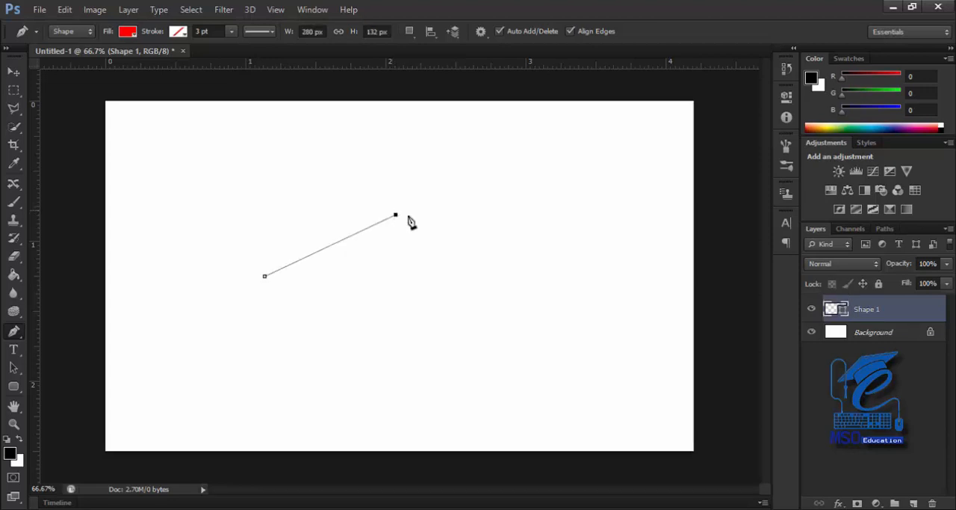
pyautogui.click(422, 258)
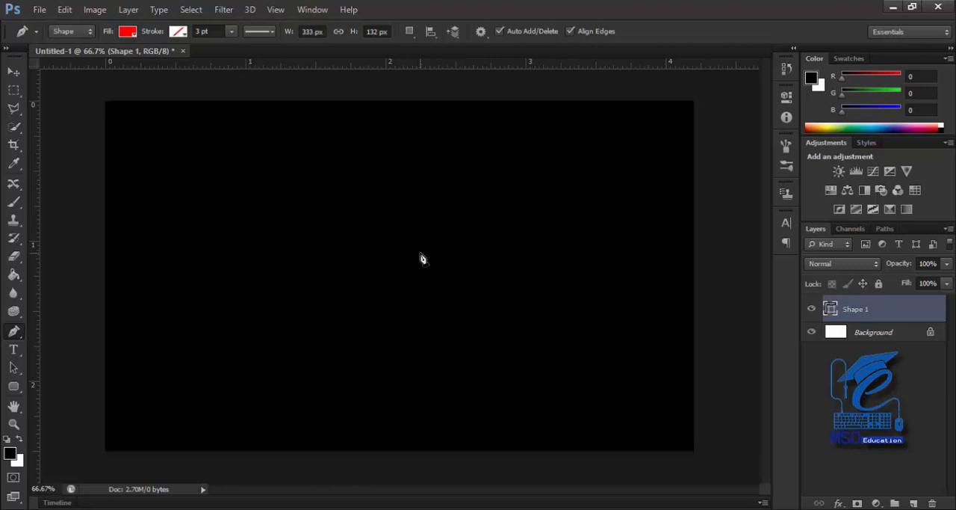
pyautogui.click(385, 282)
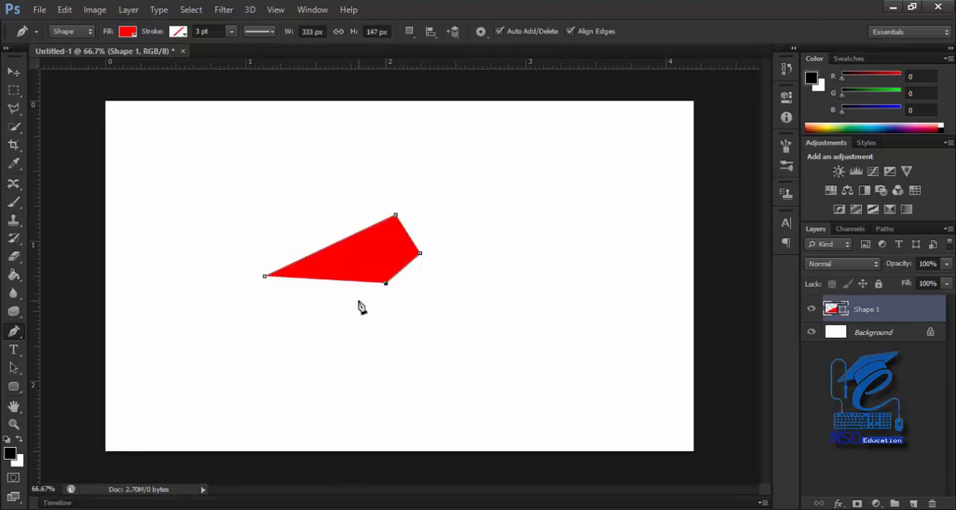
pyautogui.click(359, 299)
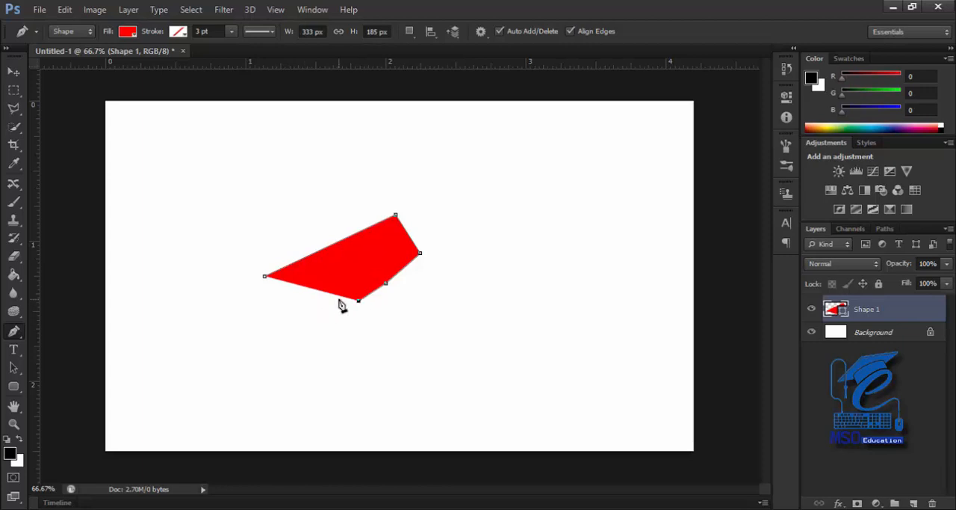
pyautogui.click(266, 279)
# Show the red shape's anchor points with the Convert Point Tool and switch to the Add Anchor Point Tool
pyautogui.rightClick(18, 336)
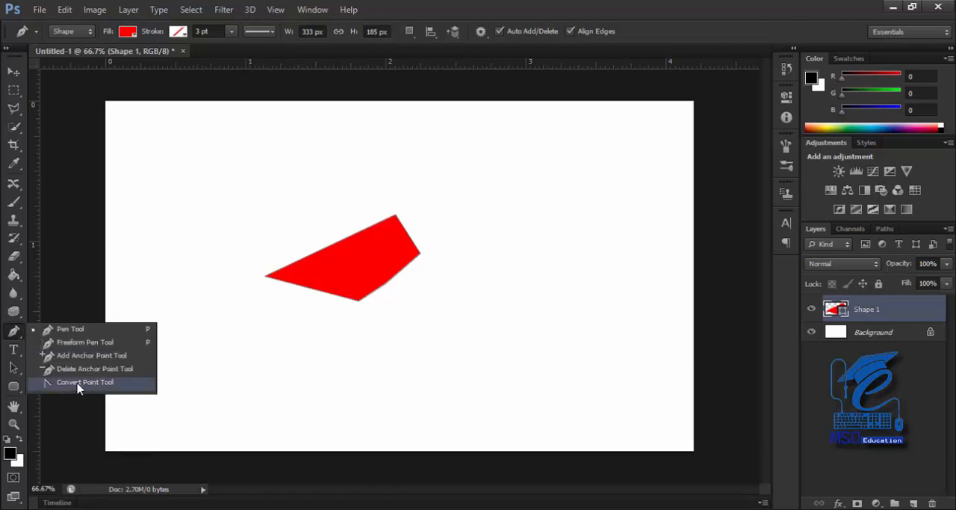
pyautogui.click(104, 385)
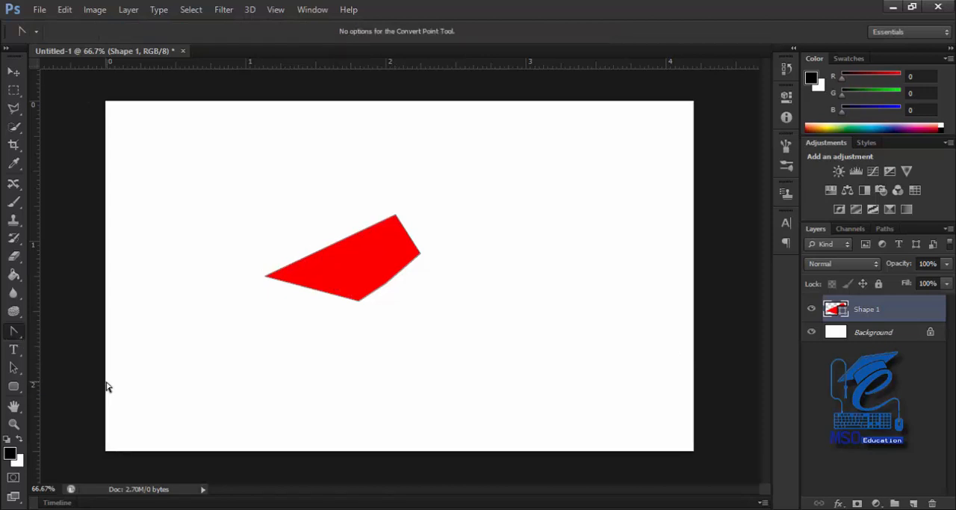
pyautogui.click(274, 277)
pyautogui.rightClick(19, 332)
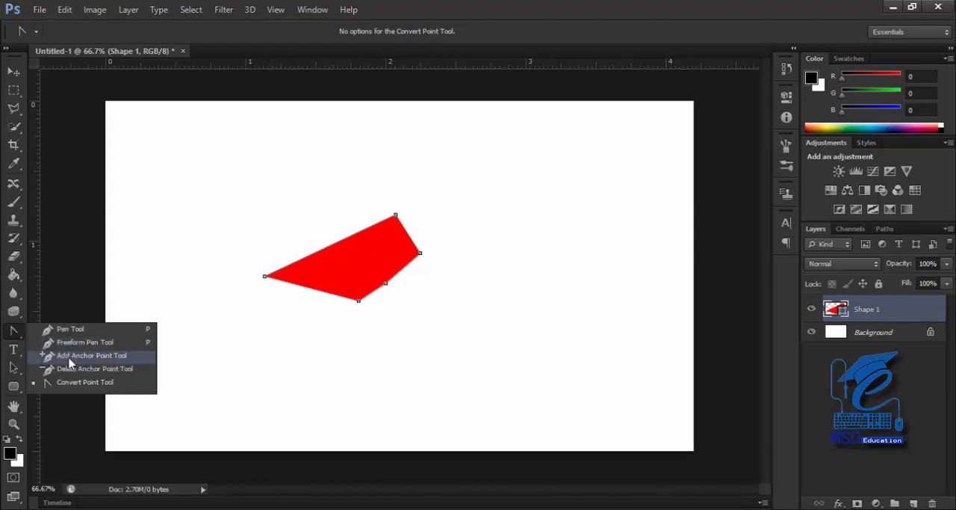
pyautogui.click(114, 357)
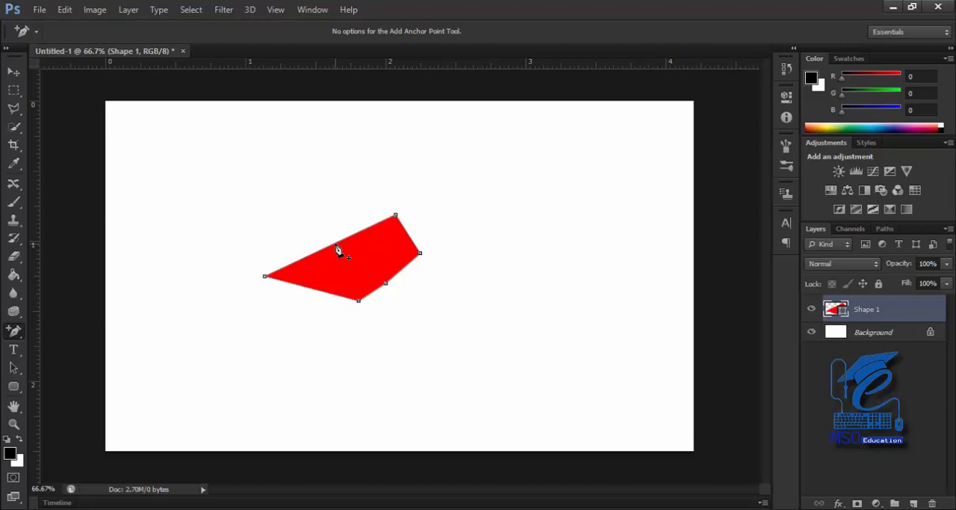
# Bend the red shape's long upper edge outward into a curve with the Pen Tool, and undo the removal of its leftmost anchor point
pyautogui.rightClick(14, 333)
pyautogui.click(59, 333)
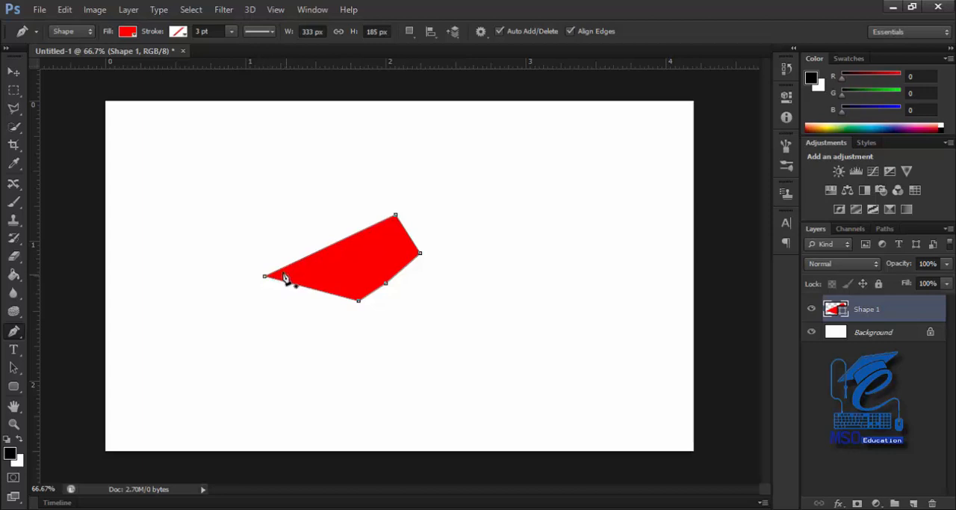
pyautogui.click(332, 245)
pyautogui.click(334, 250)
pyautogui.moveTo(334, 249); pyautogui.dragTo(327, 193)
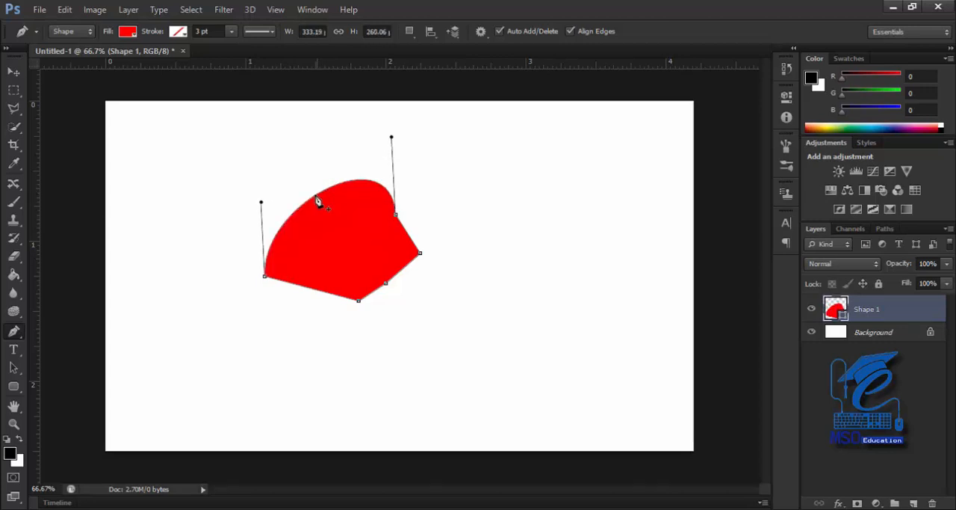
pyautogui.click(266, 278)
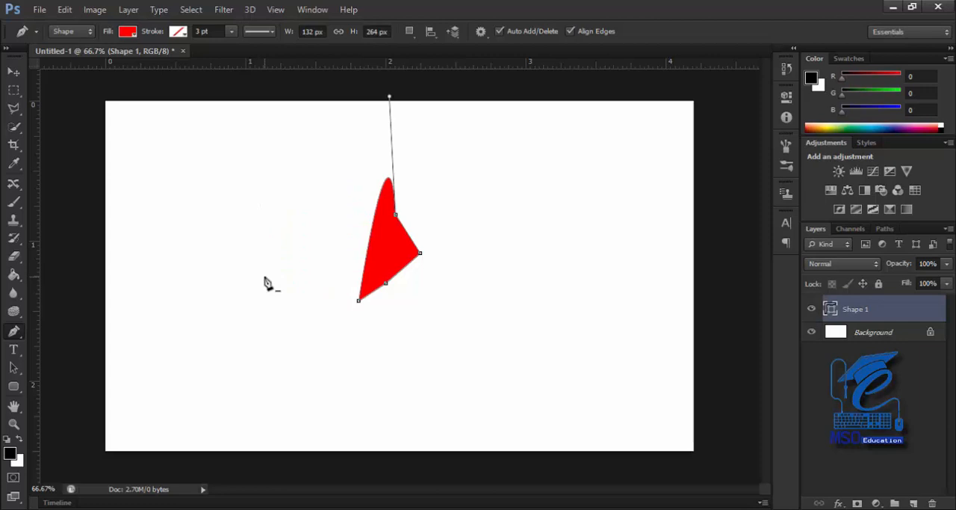
pyautogui.hotkey('ctrl', 'z')
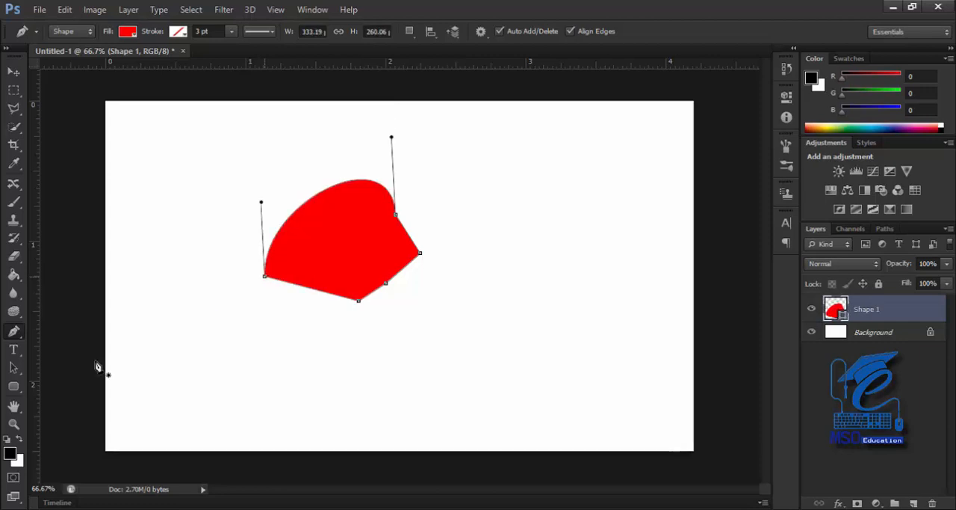
# Keep the Pen Tool selected and delete the Shape 1 layer
pyautogui.rightClick(14, 335)
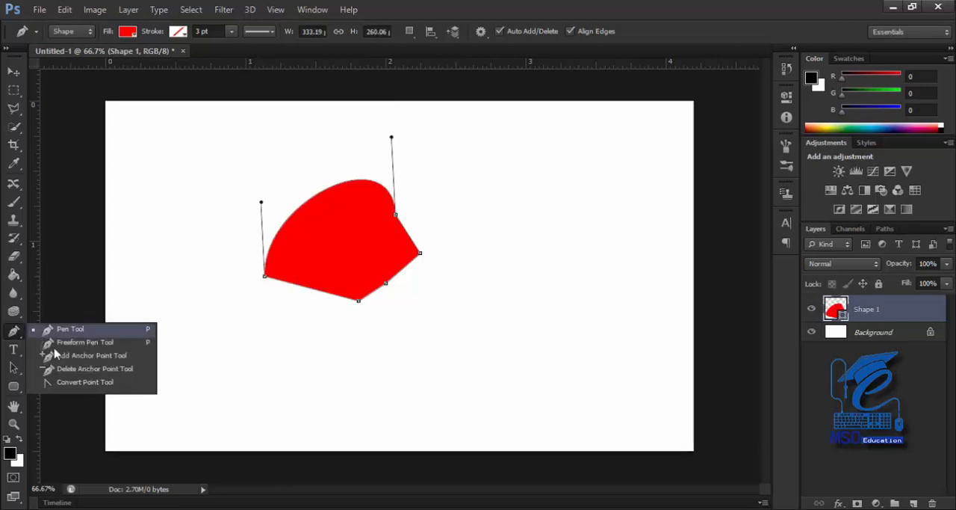
pyautogui.click(47, 329)
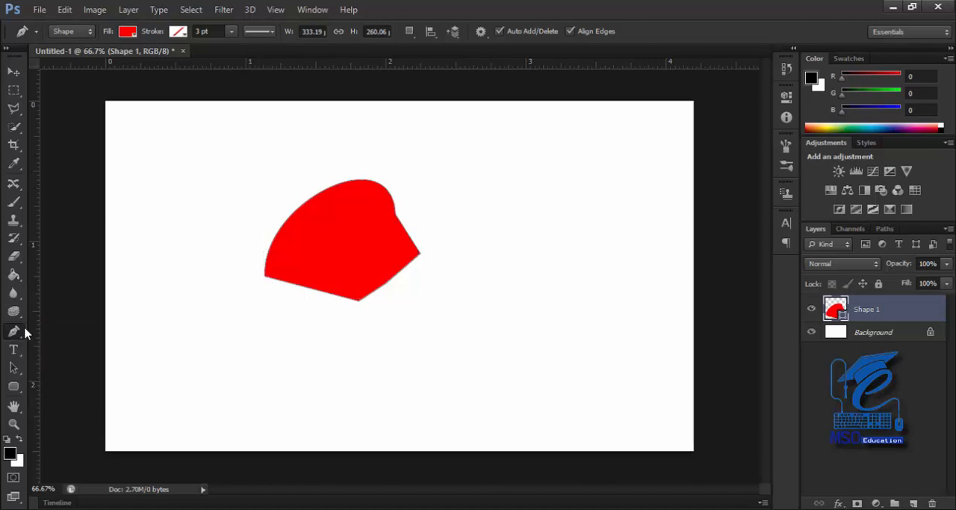
pyautogui.moveTo(892, 314); pyautogui.dragTo(928, 502)
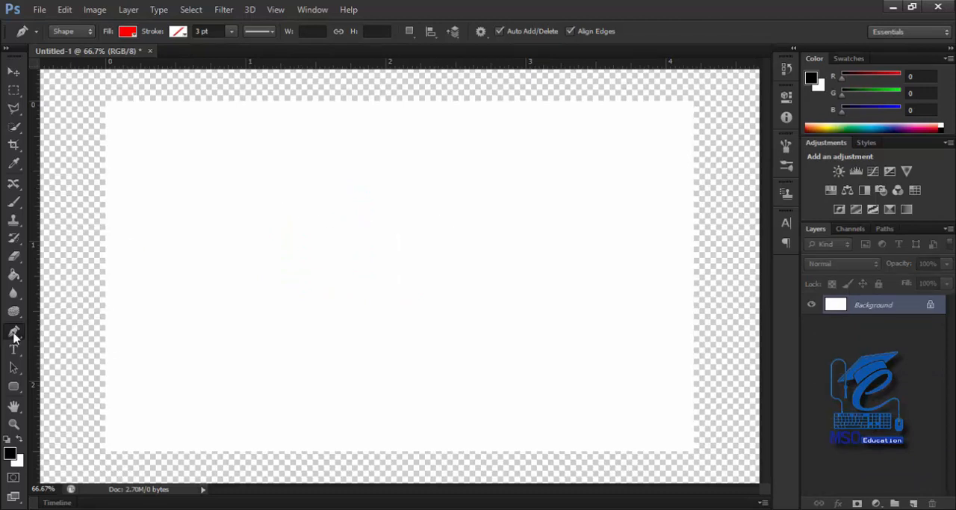
# Draw a closed three-point red shape with curved upper and outer edges left of the canvas centre, about 393 px wide and 292 px high
pyautogui.click(258, 245)
pyautogui.click(416, 200)
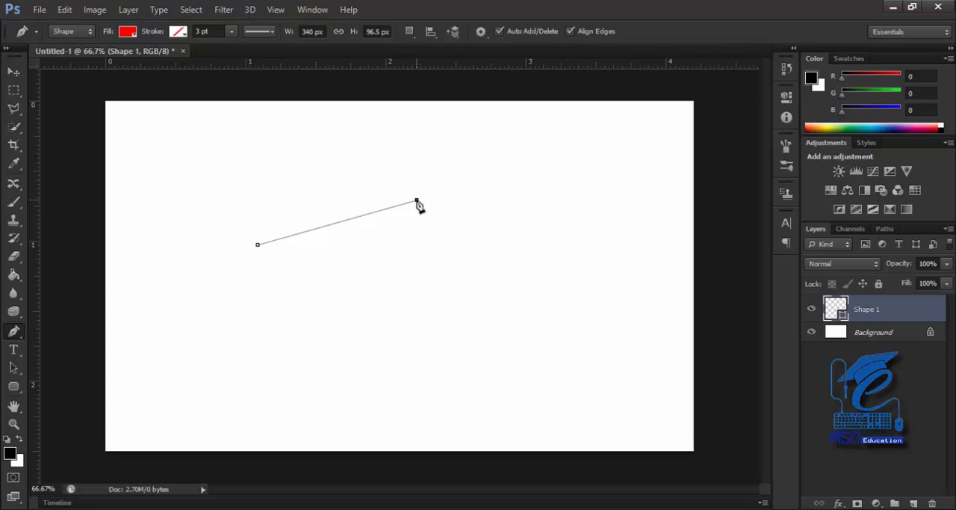
pyautogui.moveTo(417, 200); pyautogui.dragTo(486, 308)
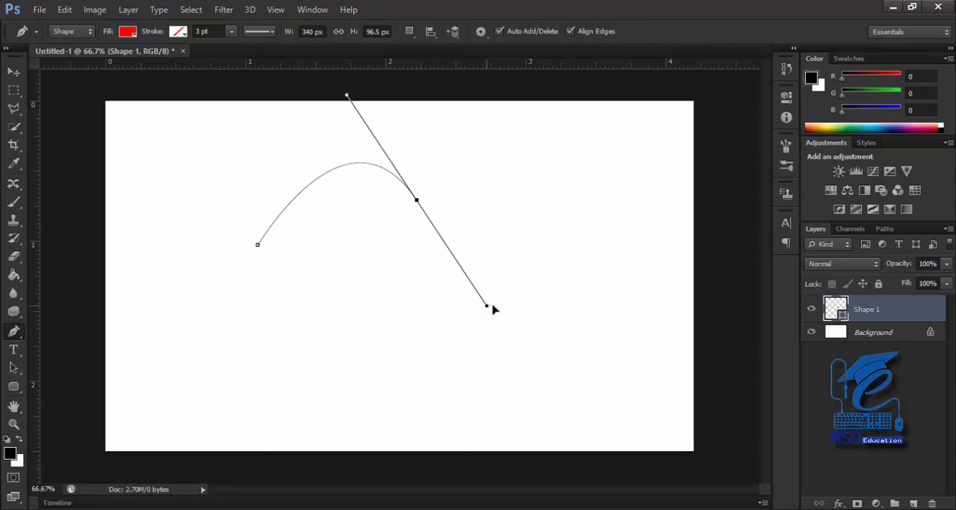
pyautogui.moveTo(493, 308)
pyautogui.mouseDown()
pyautogui.moveTo(504, 312)
pyautogui.moveTo(501, 301)
pyautogui.moveTo(478, 302)
pyautogui.mouseUp()
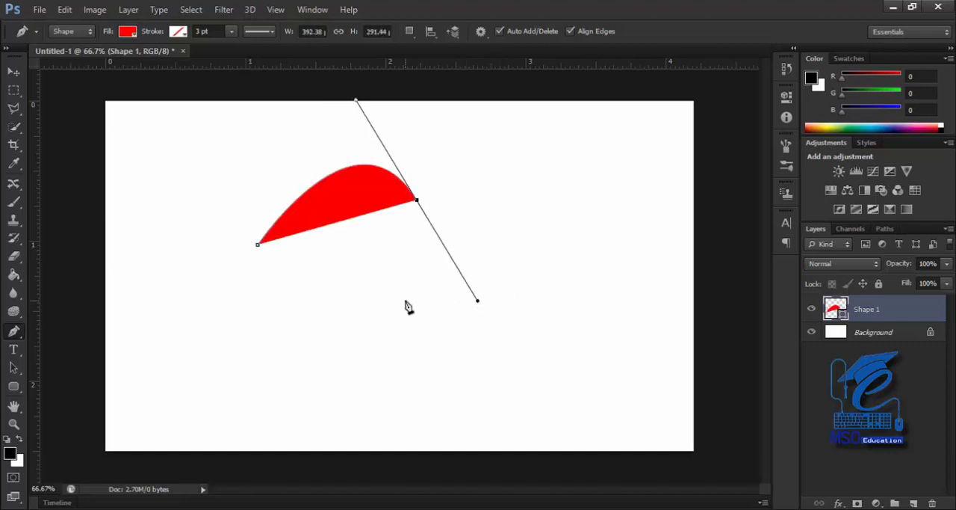
pyautogui.moveTo(405, 301)
pyautogui.mouseDown()
pyautogui.moveTo(406, 314)
pyautogui.moveTo(405, 301)
pyautogui.mouseUp()
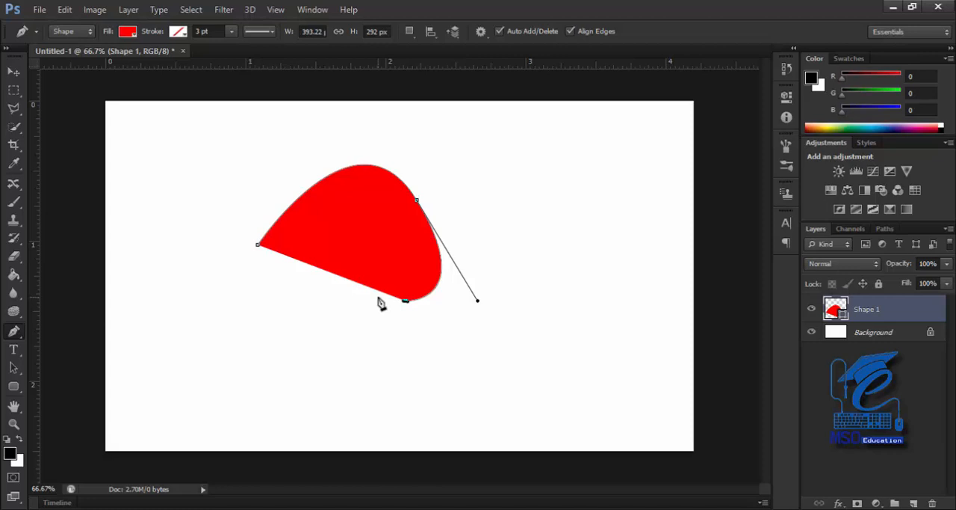
pyautogui.click(258, 247)
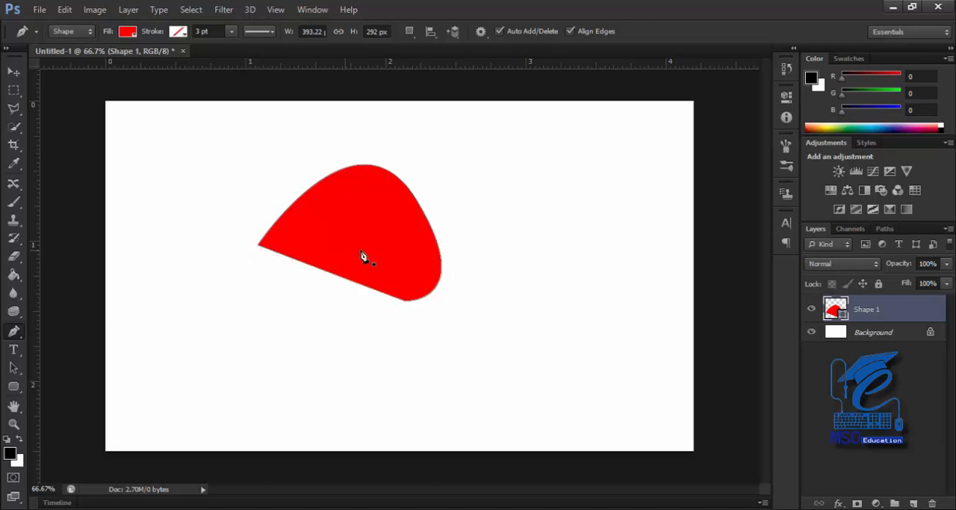
# Draw a second closed red shape with curved edges to the right of the first, about 323 px wide and 271 px high
pyautogui.click(470, 215)
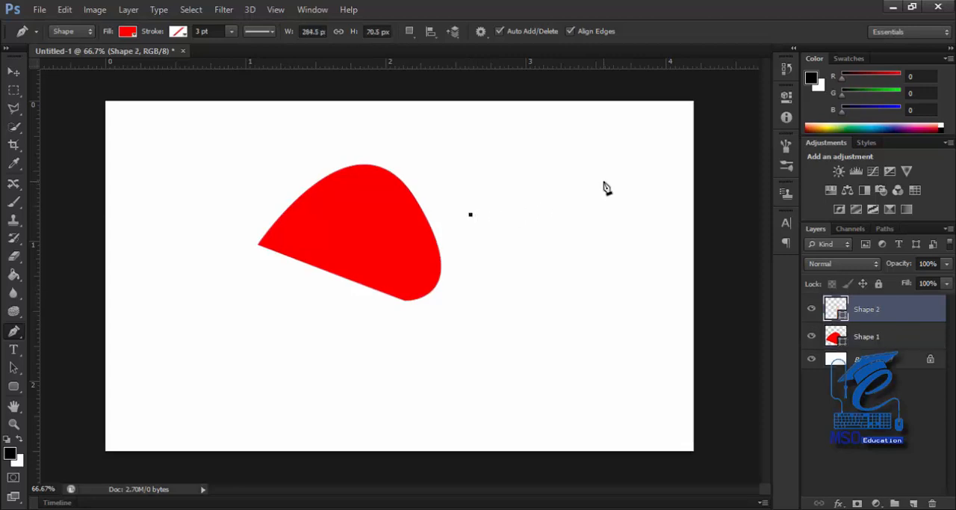
pyautogui.click(603, 183)
pyautogui.moveTo(605, 187); pyautogui.dragTo(662, 280)
pyautogui.click(542, 272)
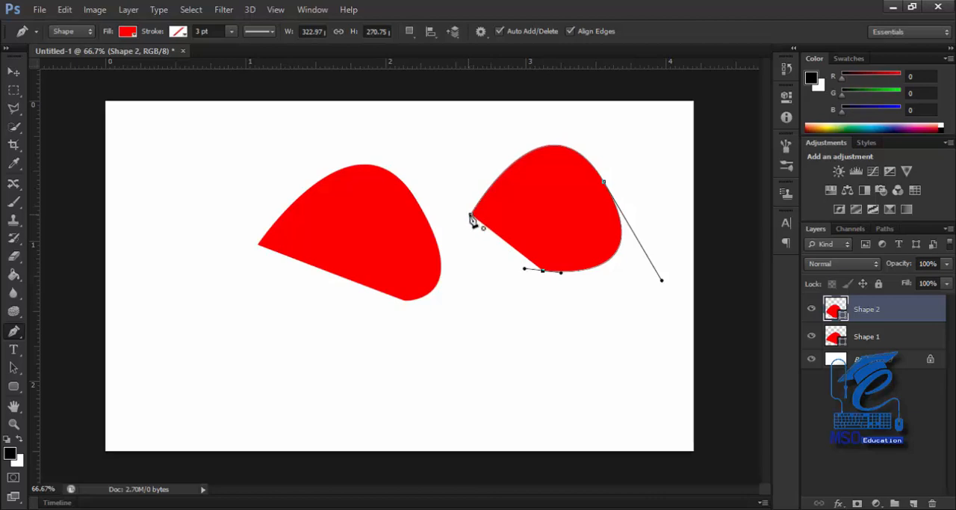
pyautogui.click(472, 216)
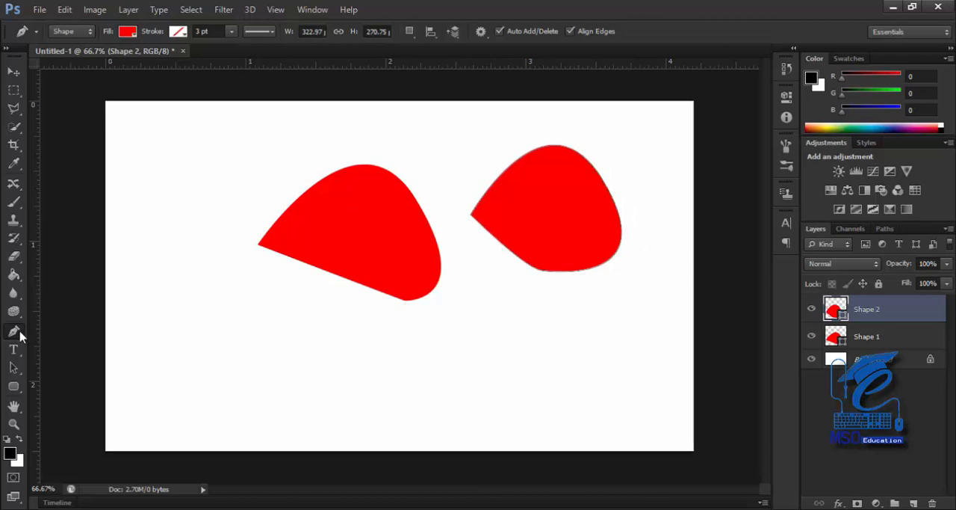
# Show the second shape's anchor points with the Convert Point Tool
pyautogui.rightClick(20, 332)
pyautogui.click(49, 332)
pyautogui.rightClick(21, 337)
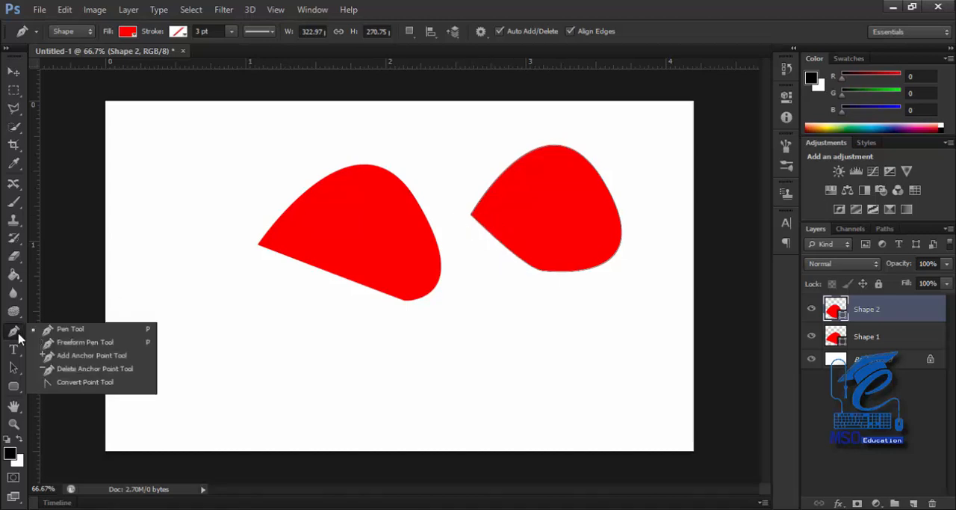
pyautogui.click(71, 384)
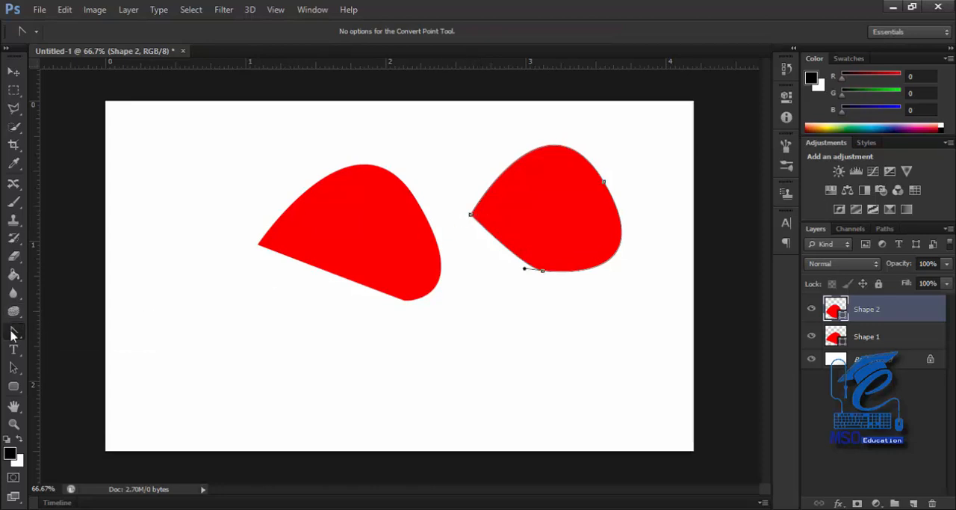
# Remove the lower and upper-right anchor points from the second shape with the Pen Tool
pyautogui.rightClick(12, 336)
pyautogui.click(53, 327)
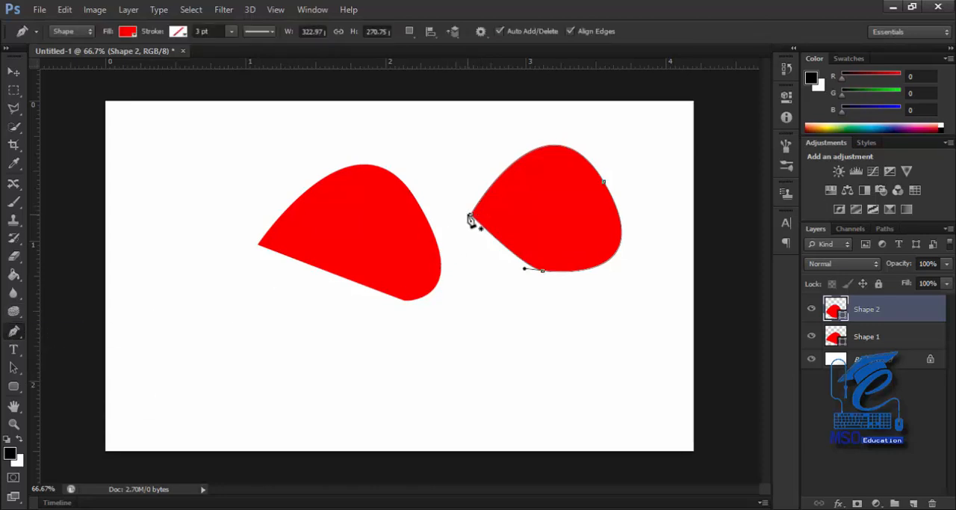
pyautogui.click(544, 274)
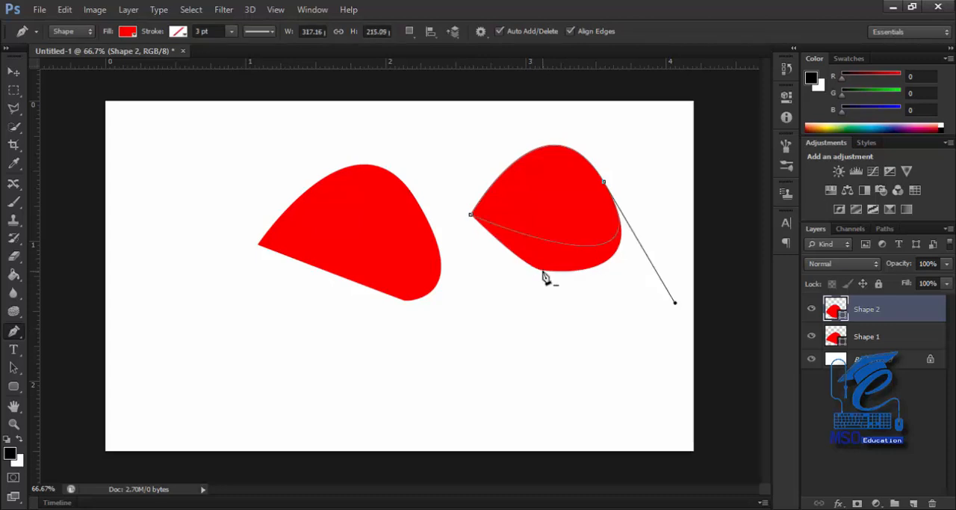
pyautogui.click(607, 186)
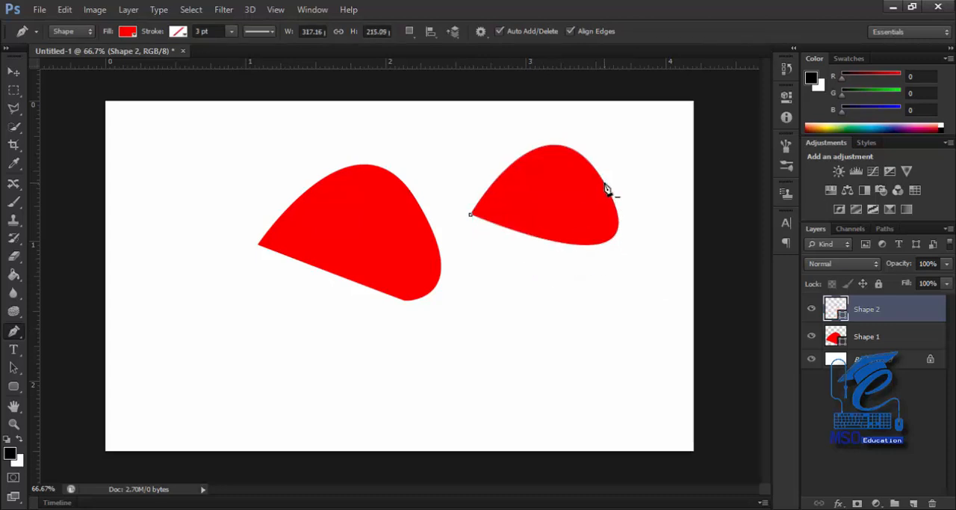
# Draw a closed, straight-sided red shape with four anchor points right of the first shape, about 191 px wide and 192 px high
pyautogui.click(548, 192)
pyautogui.click(573, 239)
pyautogui.click(485, 279)
pyautogui.click(483, 221)
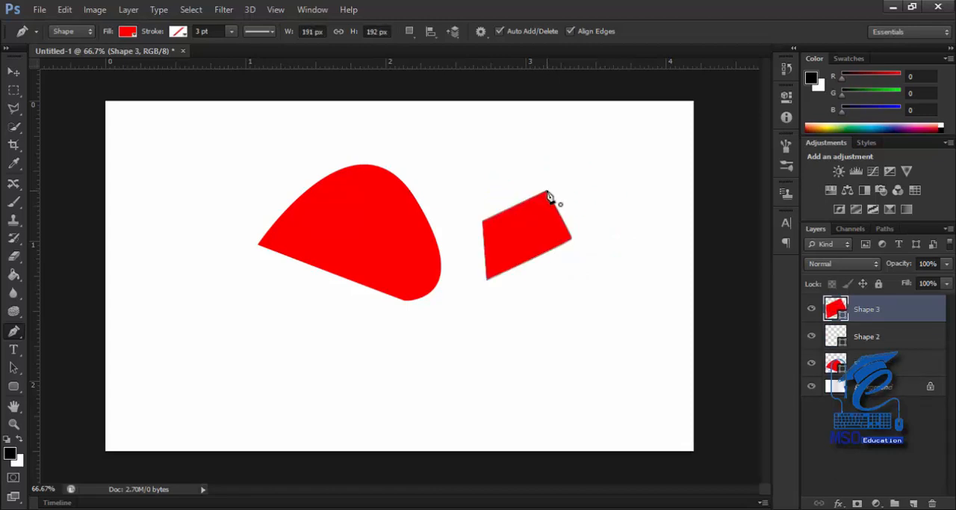
pyautogui.click(546, 193)
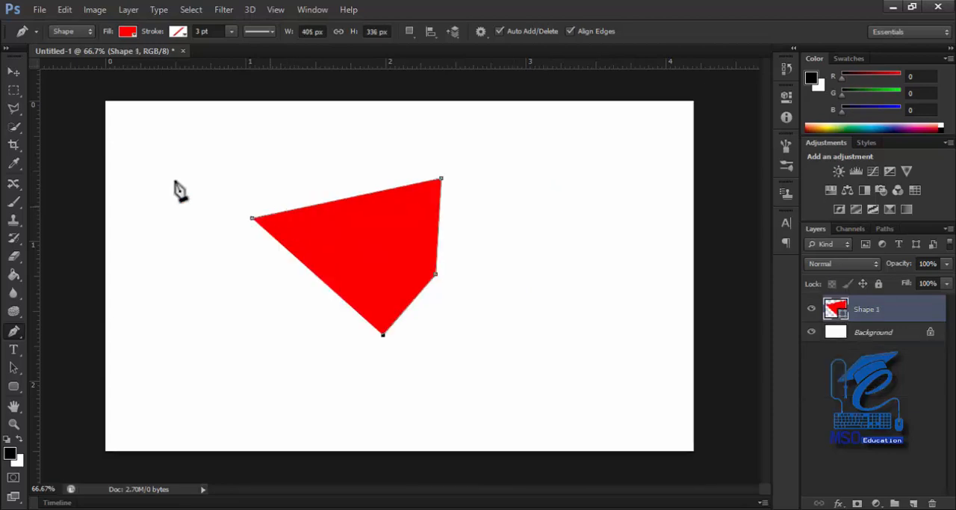
# Move the four-sided red shape slightly down and to the right, and switch back to the Pen Tool
pyautogui.click(14, 72)
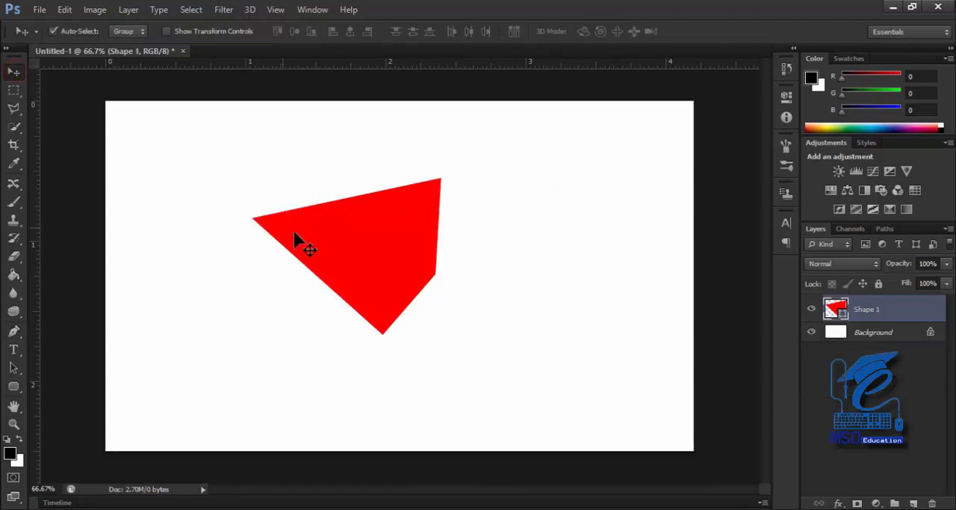
pyautogui.moveTo(293, 232); pyautogui.dragTo(344, 272)
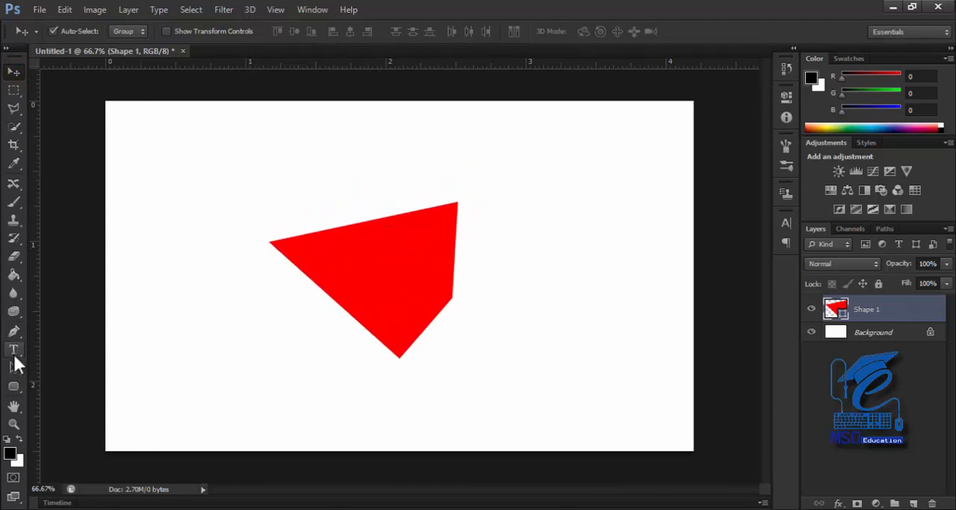
pyautogui.click(13, 332)
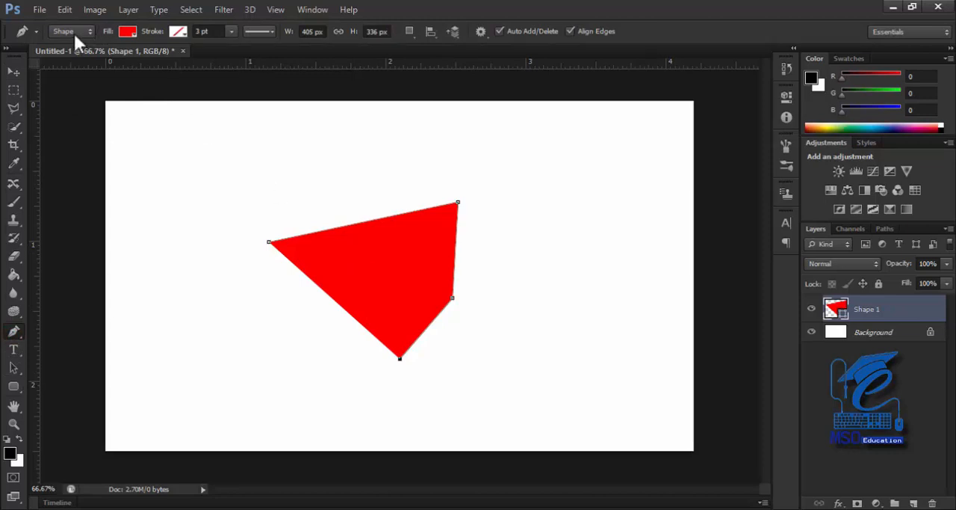
# Try several swatch fill colours on the four-sided shape, starting with teal and ending with light blue
pyautogui.click(127, 31)
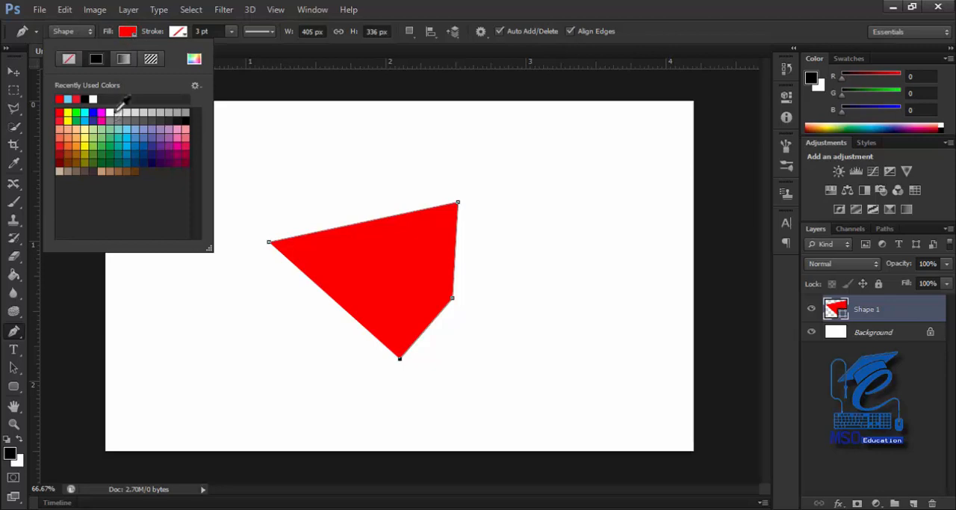
pyautogui.click(119, 133)
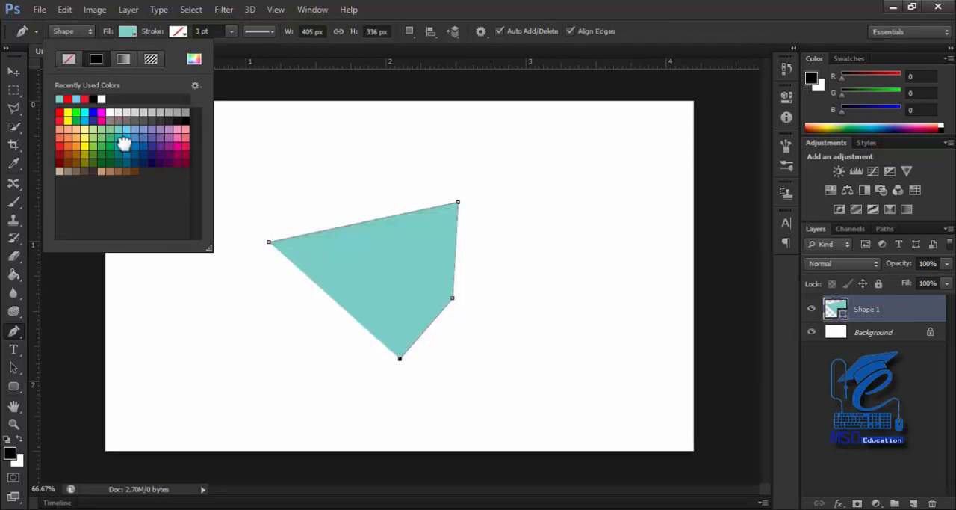
pyautogui.click(124, 144)
pyautogui.click(84, 136)
pyautogui.click(68, 133)
pyautogui.click(126, 139)
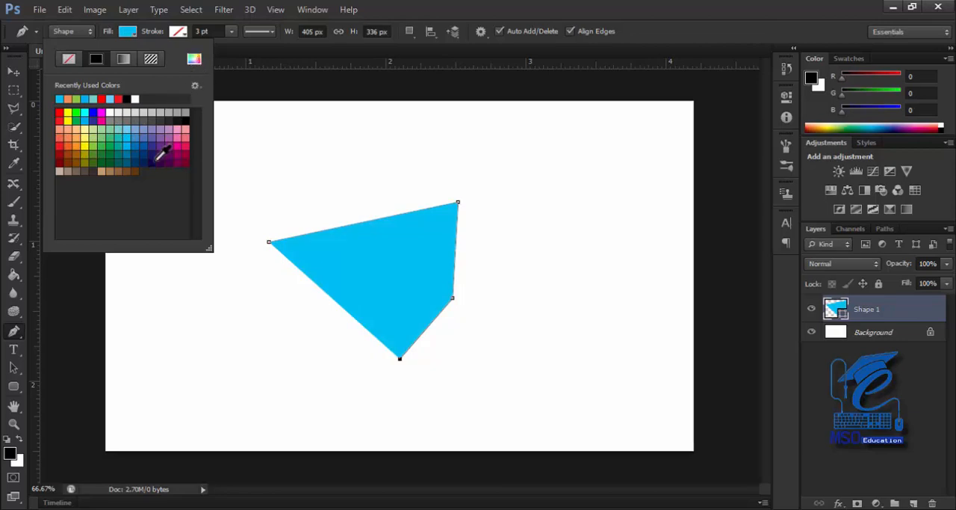
# Set the shape's fill to a custom dark green with RGB values 43, 118, 16
pyautogui.click(194, 61)
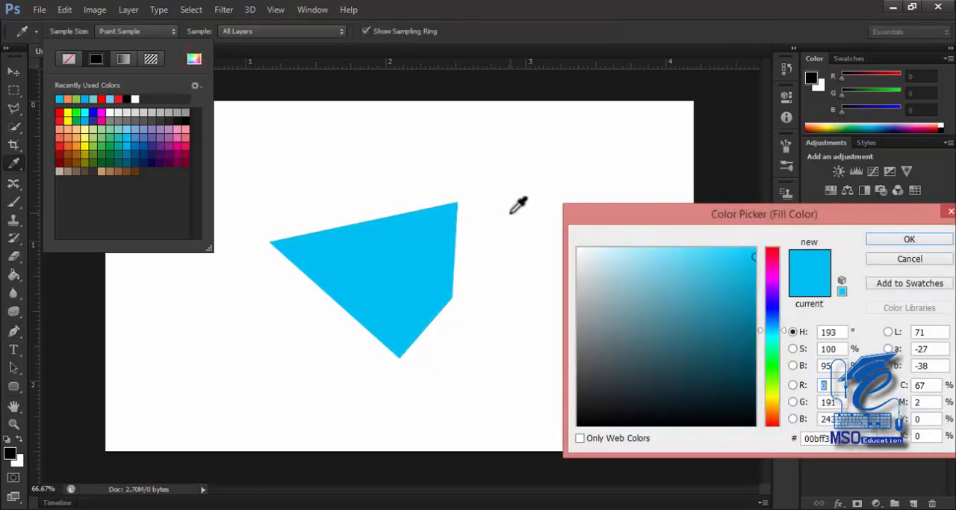
pyautogui.click(773, 376)
pyautogui.click(730, 342)
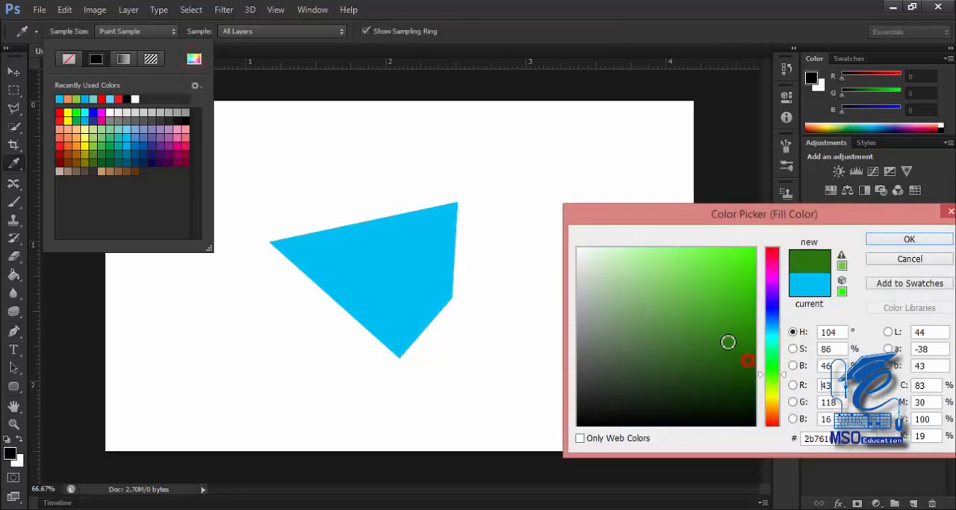
pyautogui.click(887, 242)
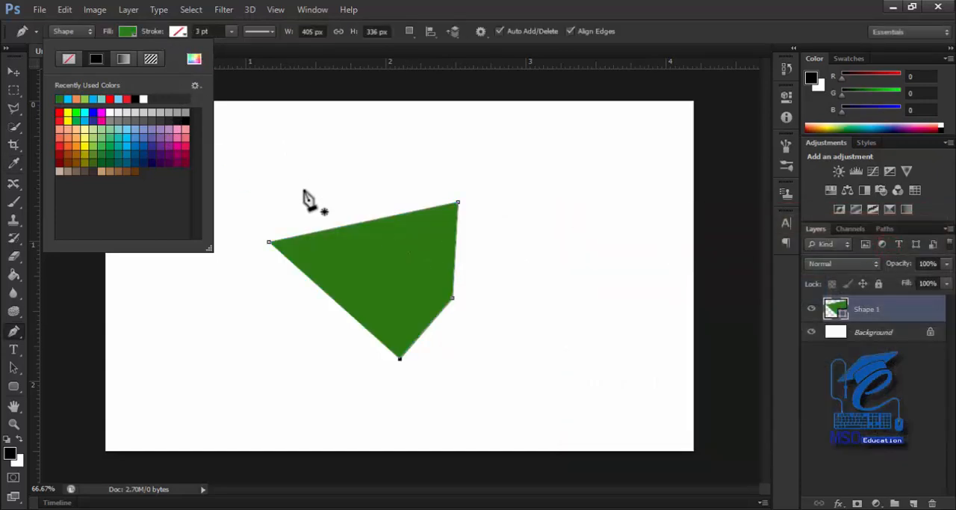
pyautogui.click(220, 37)
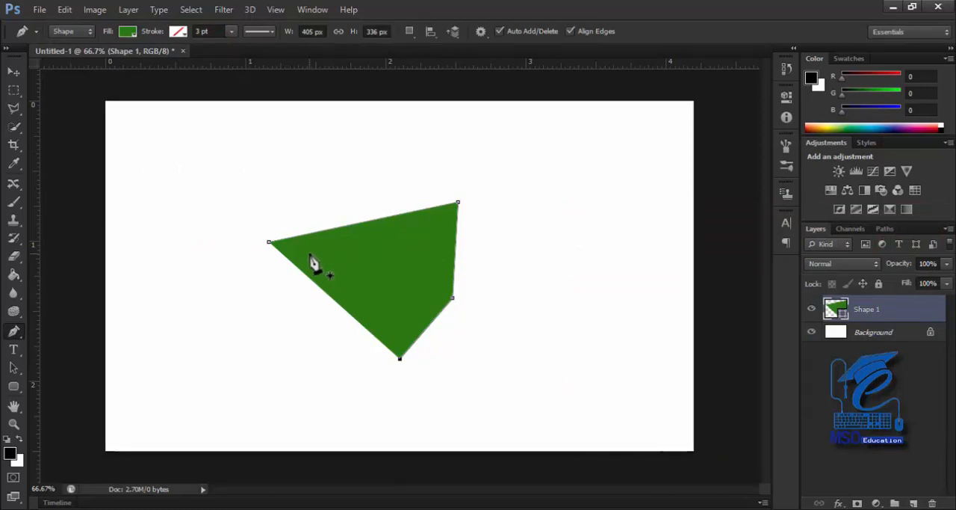
# Try a light blue stroke on the green shape, and set the stroke to light green from the recently used colours
pyautogui.click(179, 33)
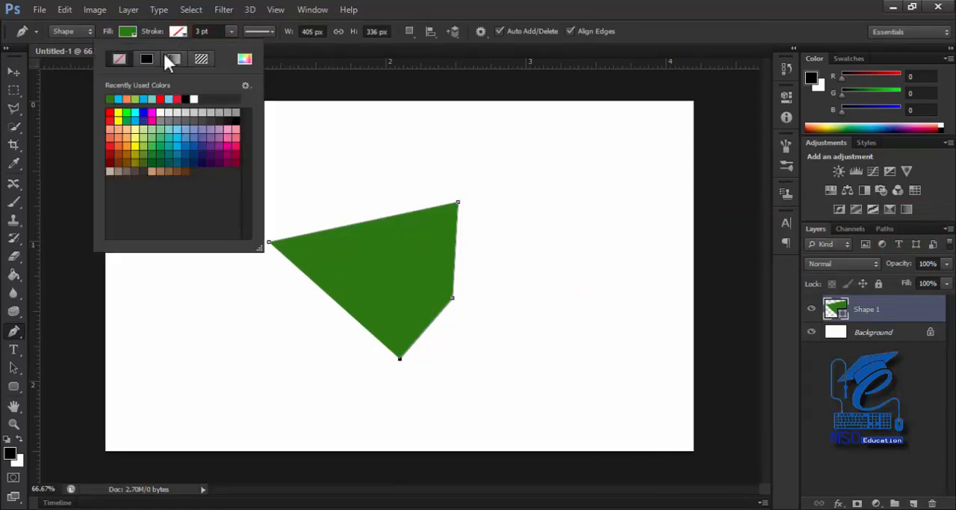
pyautogui.click(118, 98)
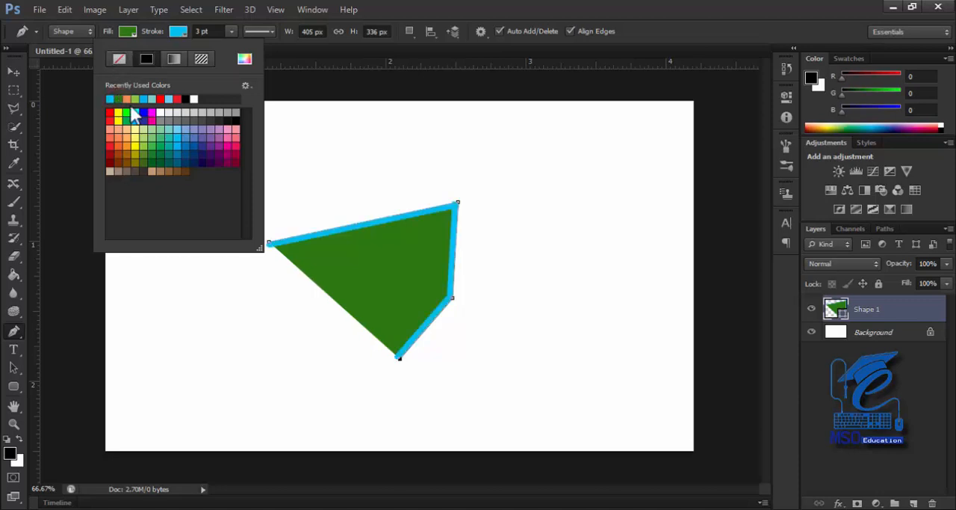
pyautogui.click(137, 98)
pyautogui.click(179, 31)
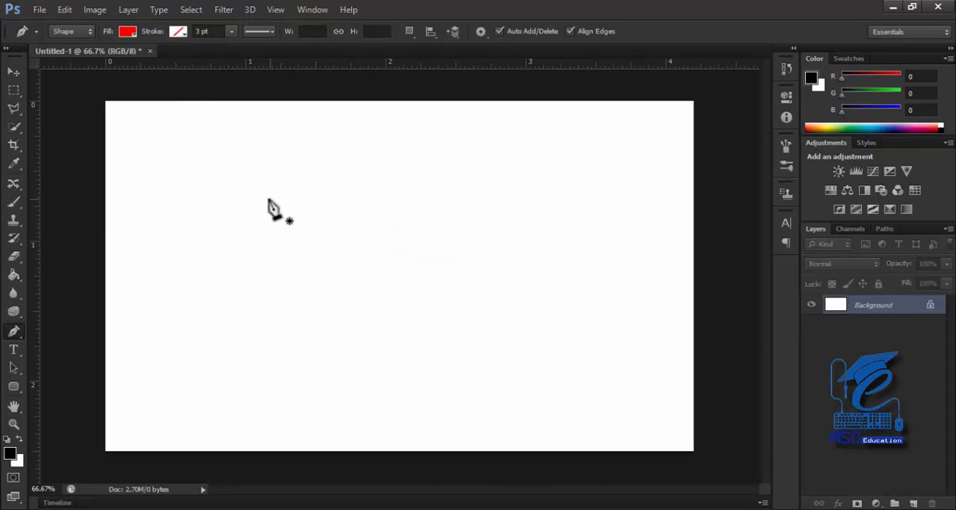
# Replace the green shape with a closed, four-sided red shape about 432 px wide and 264 px high
pyautogui.click(269, 199)
pyautogui.click(470, 192)
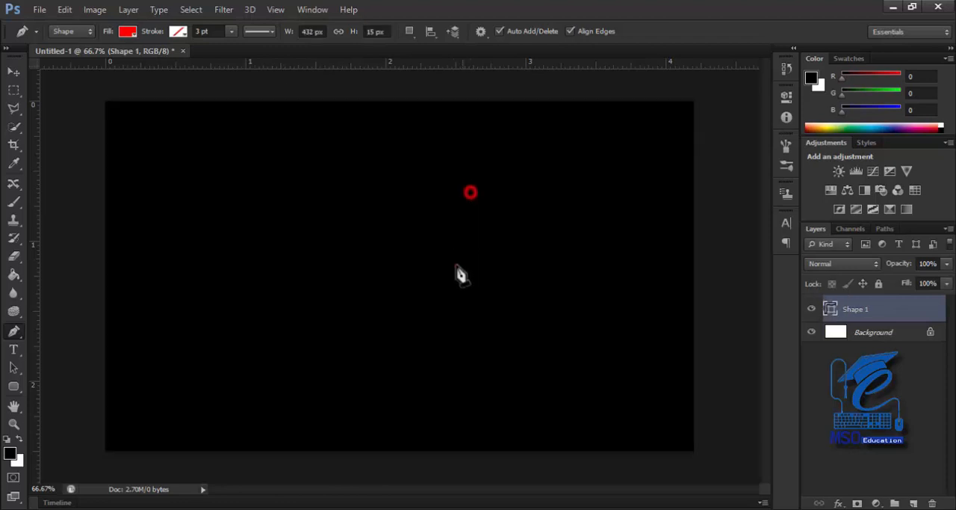
pyautogui.click(453, 284)
pyautogui.click(280, 314)
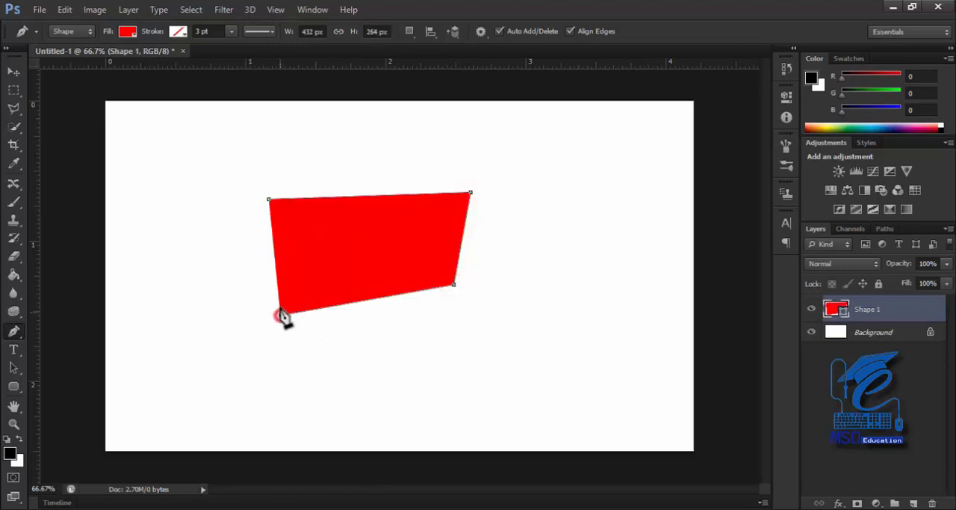
pyautogui.click(269, 199)
# Give the red shape a light green stroke and set the stroke width to 4.87 pt
pyautogui.click(177, 30)
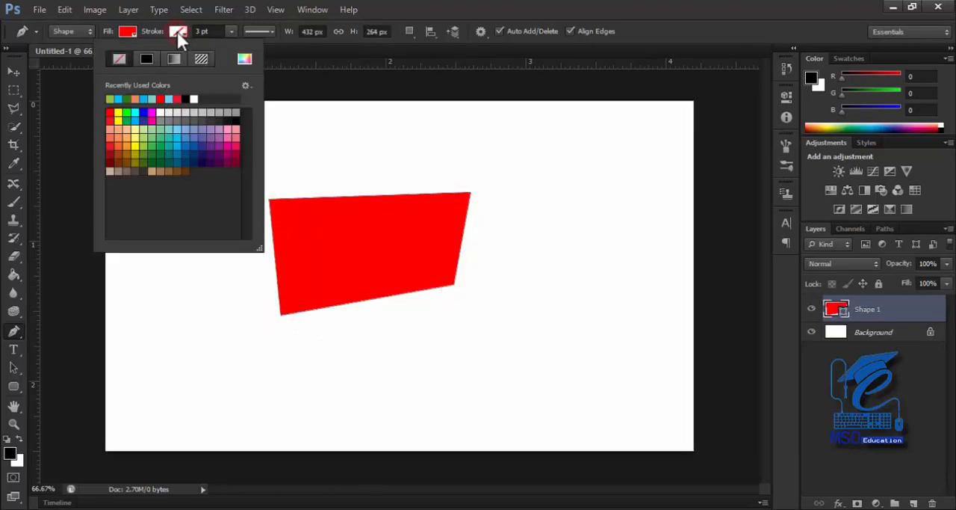
pyautogui.click(150, 139)
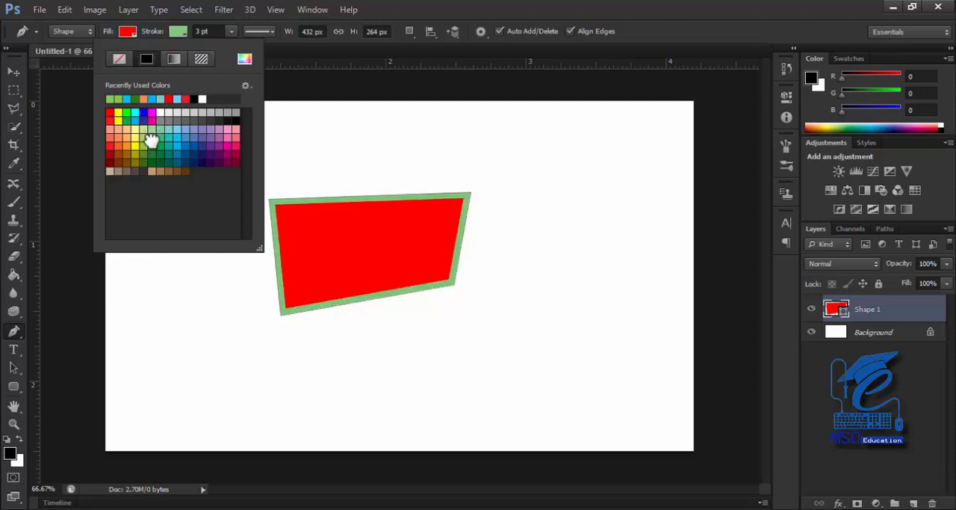
pyautogui.click(232, 31)
pyautogui.click(231, 32)
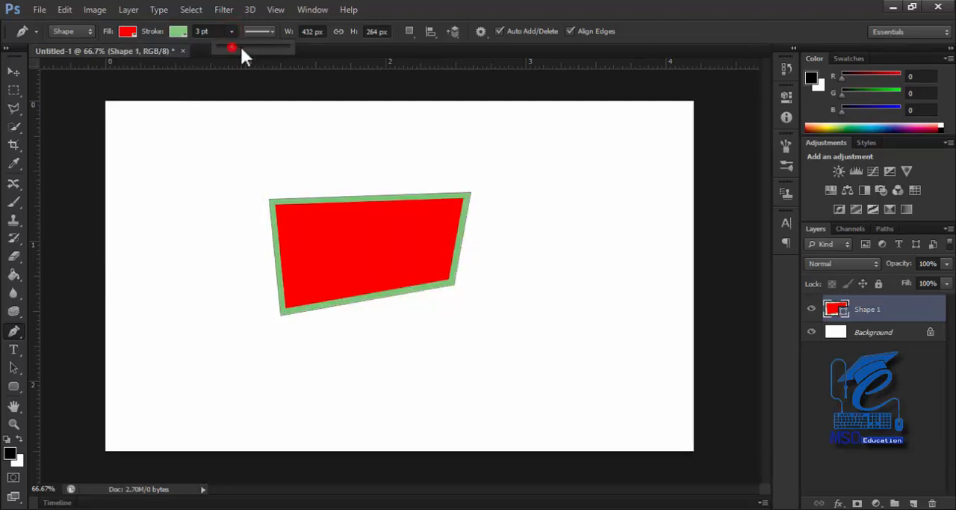
pyautogui.moveTo(242, 49)
pyautogui.mouseDown()
pyautogui.moveTo(259, 51)
pyautogui.moveTo(234, 50)
pyautogui.mouseUp()
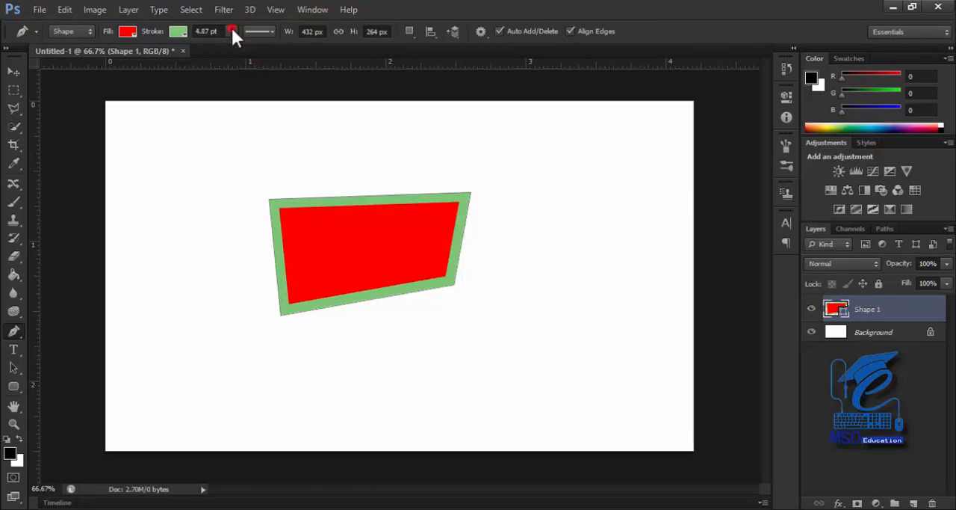
# Change the red shape's stroke to the dashed line type and set the stroke width to 1.92 pt
pyautogui.click(232, 32)
pyautogui.moveTo(232, 47); pyautogui.dragTo(225, 45)
pyautogui.click(269, 30)
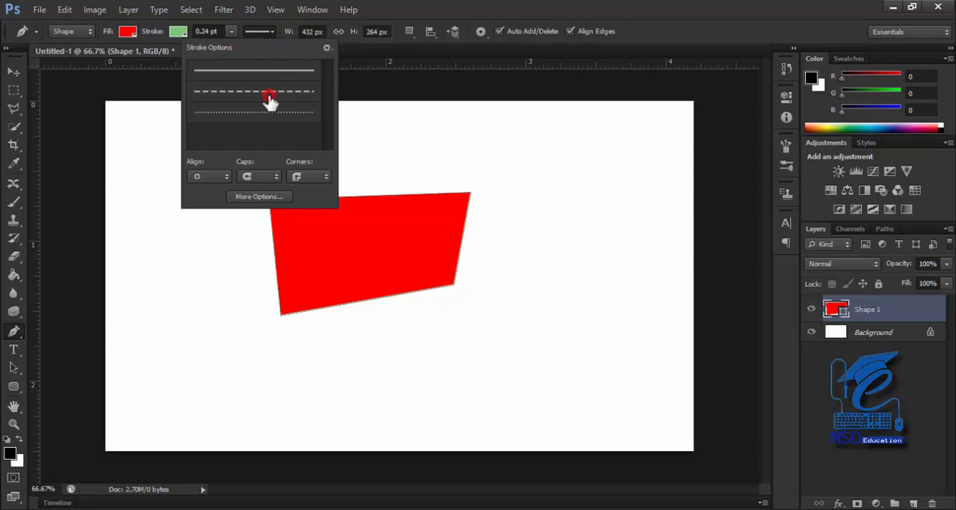
pyautogui.click(269, 95)
pyautogui.click(232, 31)
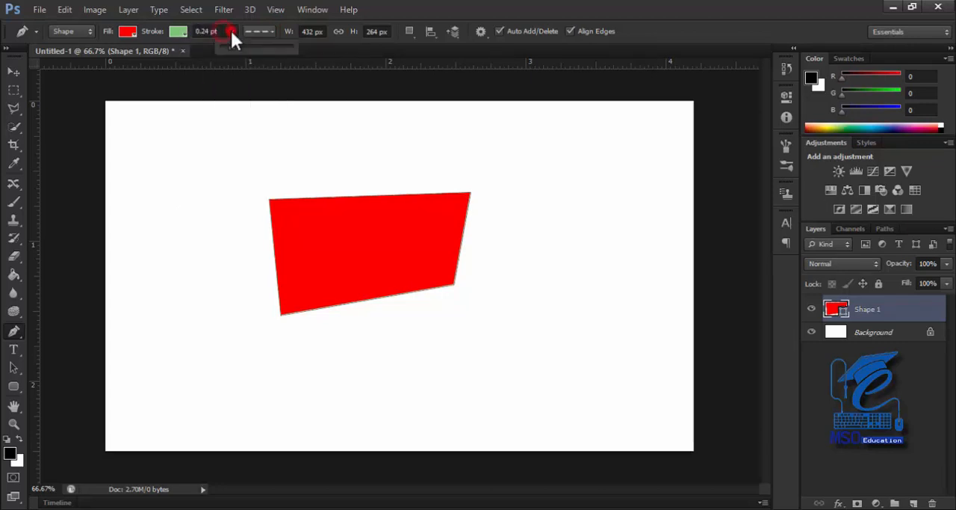
pyautogui.moveTo(230, 46)
pyautogui.mouseDown()
pyautogui.moveTo(257, 47)
pyautogui.moveTo(234, 46)
pyautogui.mouseUp()
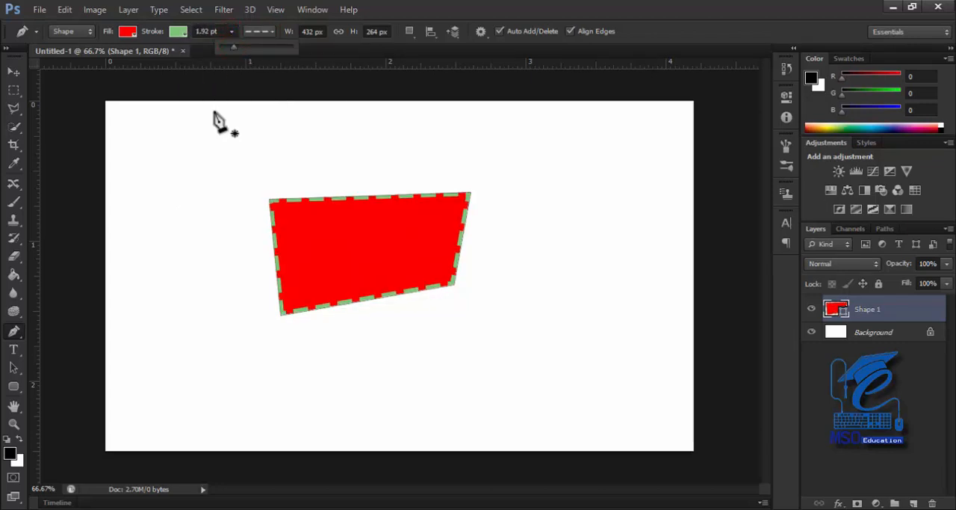
# Change the red shape's light green stroke to the dotted line type
pyautogui.hotkey('ctrl', '+')
pyautogui.hotkey('ctrl', '+')
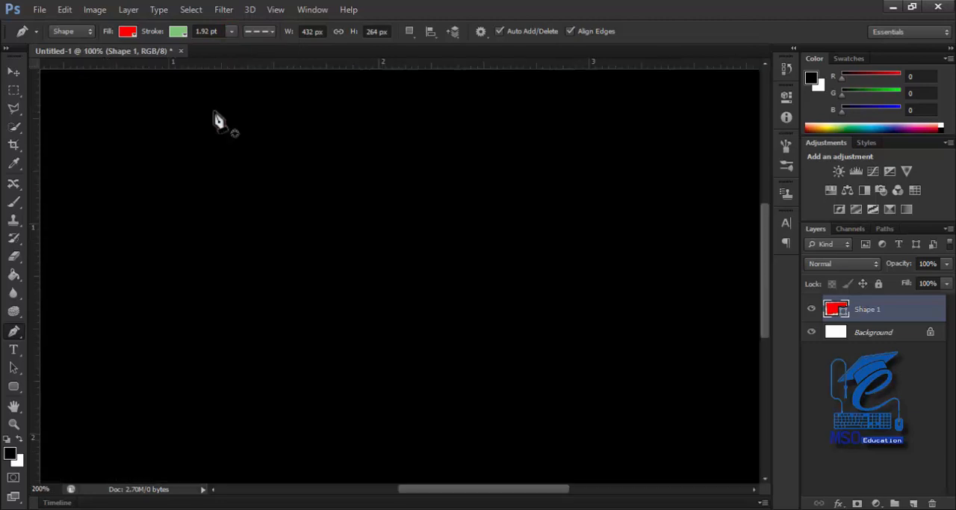
pyautogui.hotkey('ctrl', '-')
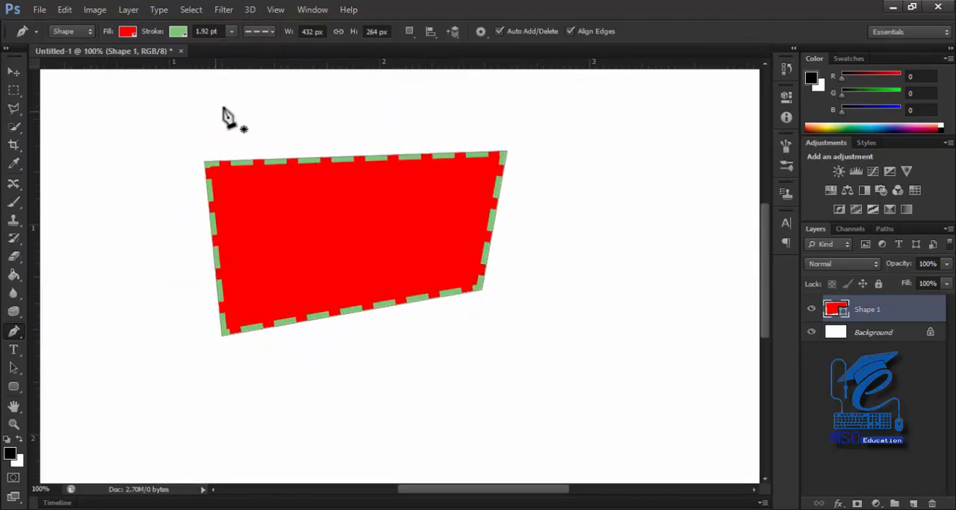
pyautogui.click(260, 31)
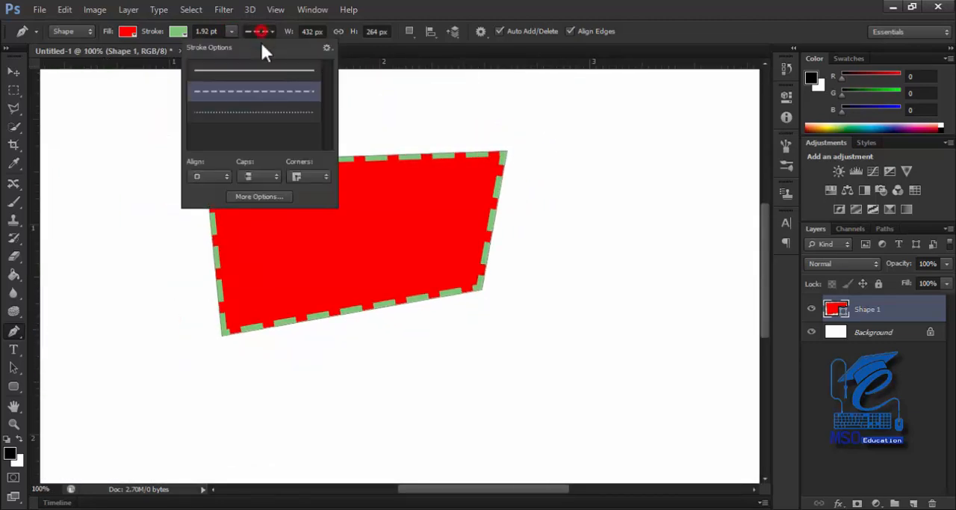
pyautogui.click(263, 112)
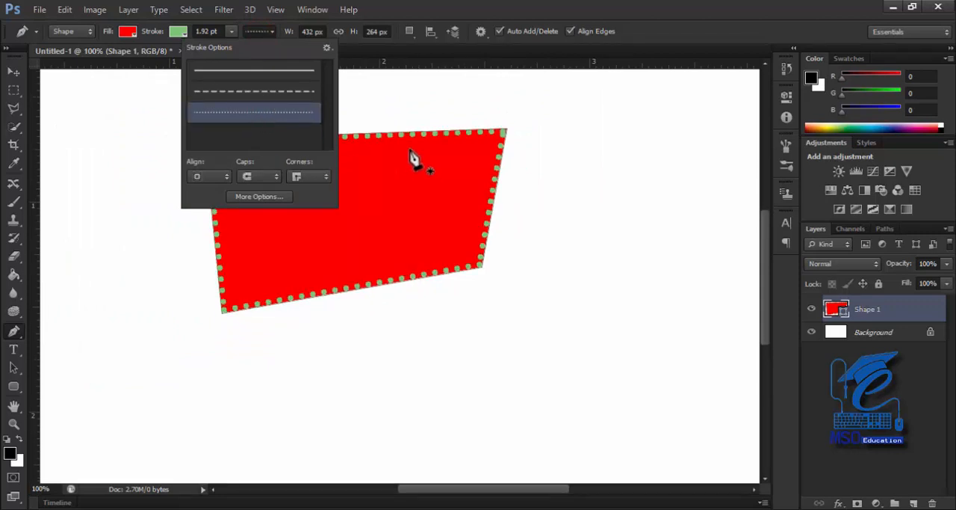
# Try Butt and Round caps in the detailed stroke options, and set the dotted stroke's caps to Square
pyautogui.click(255, 196)
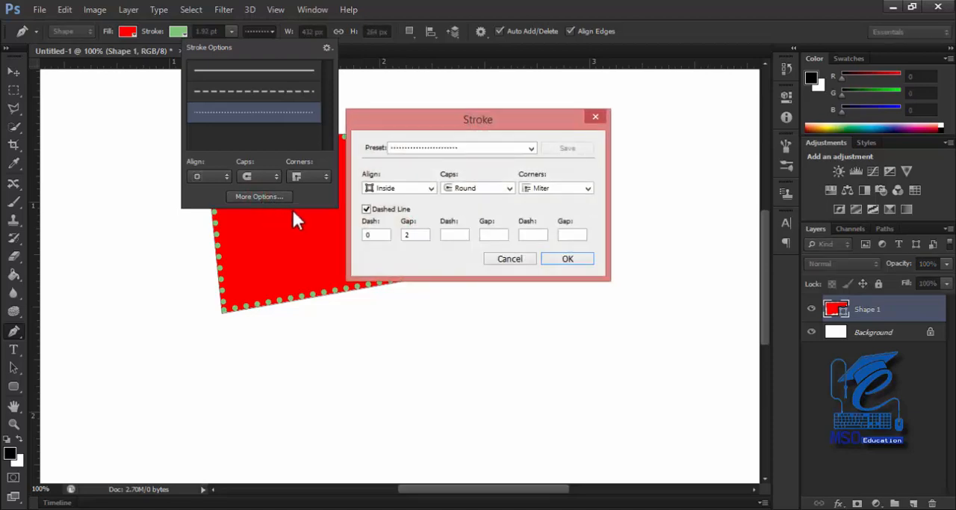
pyautogui.moveTo(516, 110); pyautogui.dragTo(640, 99)
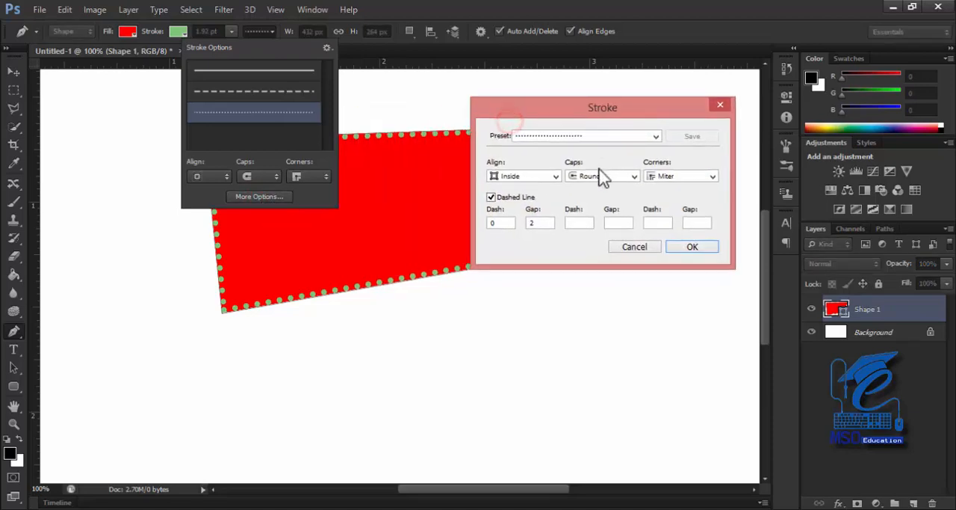
pyautogui.click(588, 180)
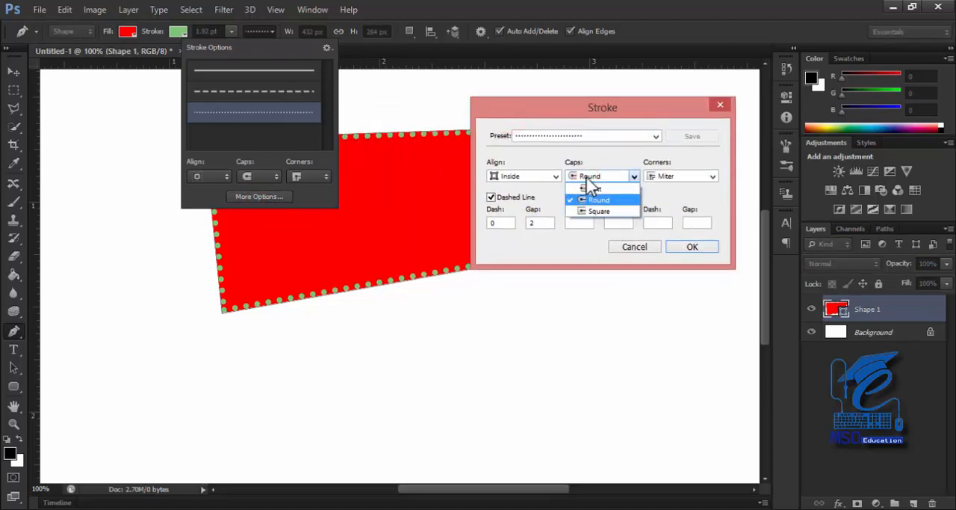
pyautogui.click(596, 189)
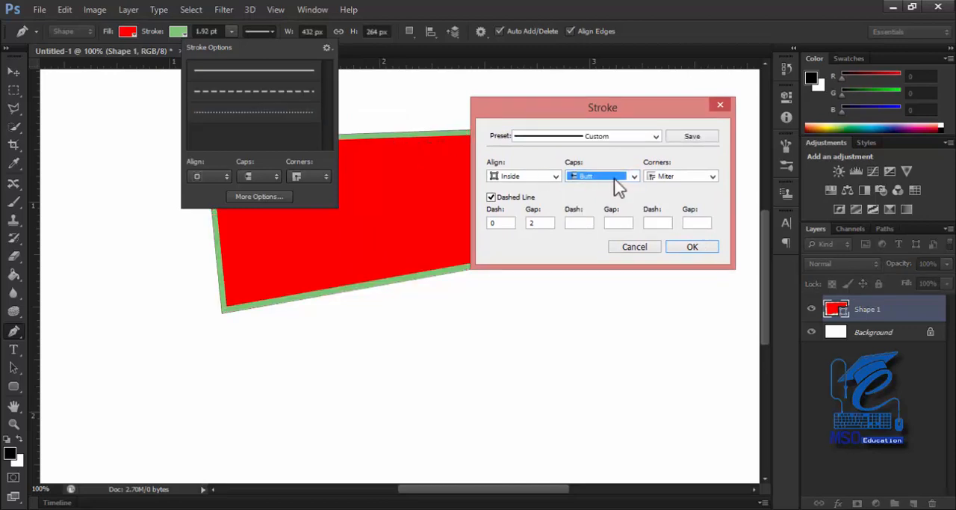
pyautogui.click(615, 181)
pyautogui.click(609, 198)
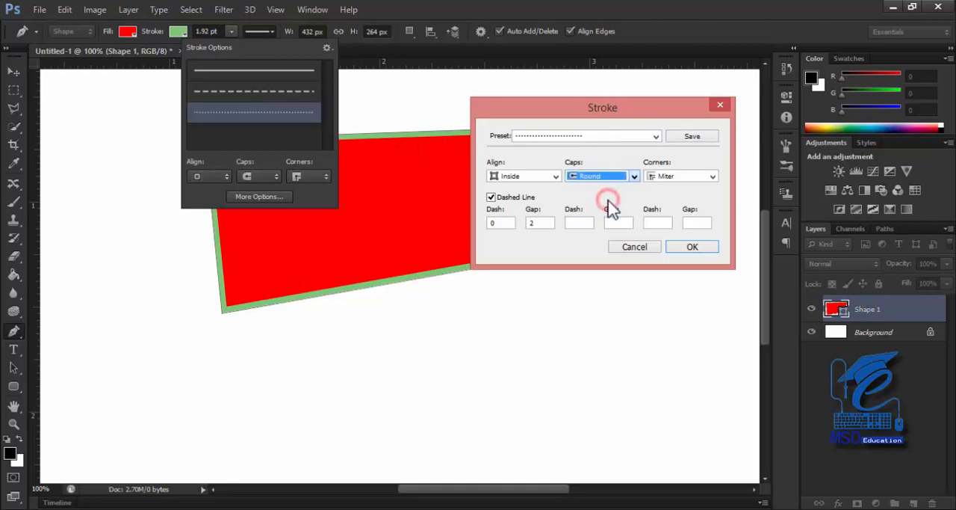
pyautogui.click(599, 179)
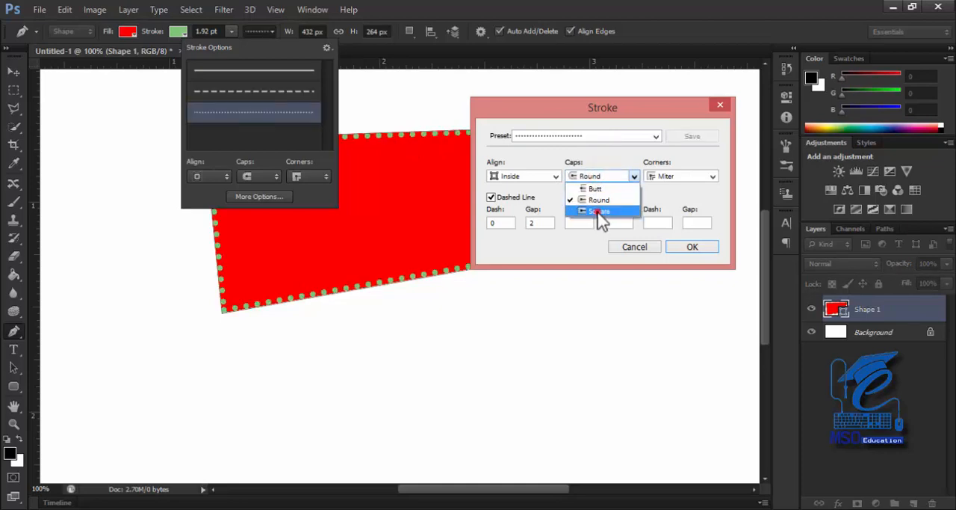
pyautogui.click(599, 212)
pyautogui.press('Return')
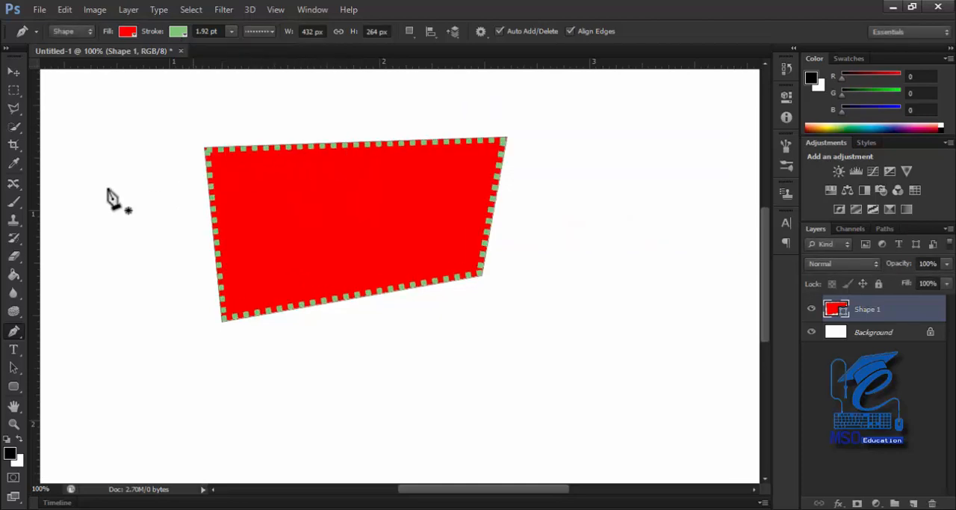
# Delete the red shape's layer and try a freehand red shape with the Freeform Pen Tool
pyautogui.moveTo(870, 309); pyautogui.dragTo(938, 503)
pyautogui.rightClick(14, 331)
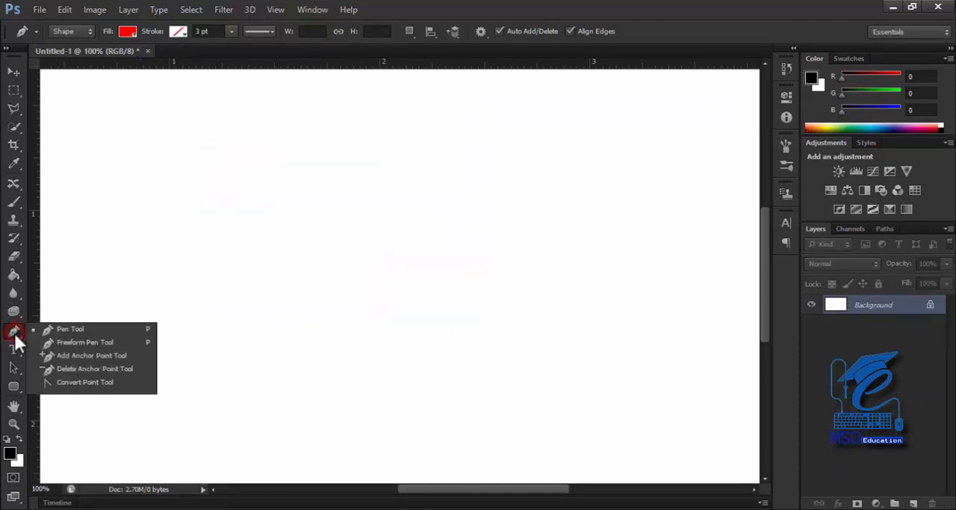
pyautogui.click(92, 342)
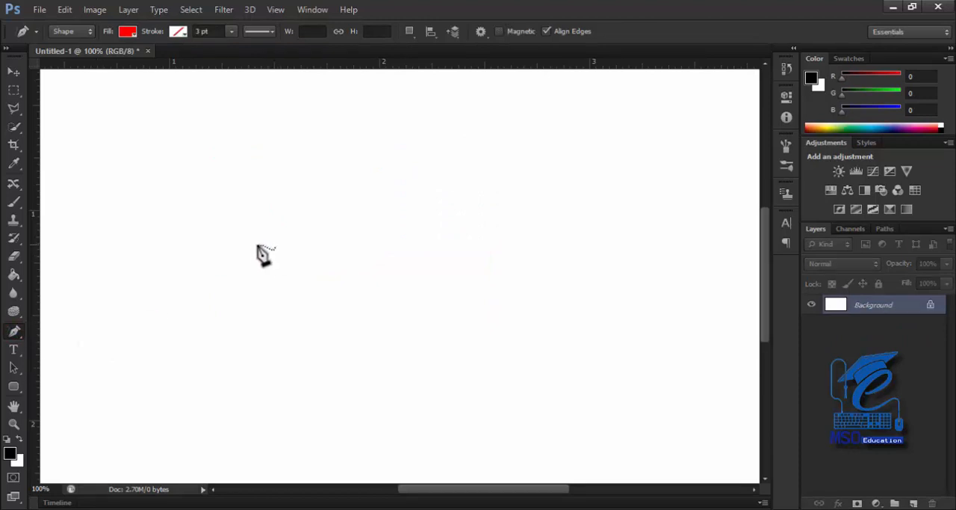
pyautogui.moveTo(240, 250)
pyautogui.mouseDown()
pyautogui.moveTo(301, 221)
pyautogui.moveTo(388, 228)
pyautogui.moveTo(481, 296)
pyautogui.moveTo(436, 385)
pyautogui.moveTo(363, 412)
pyautogui.moveTo(248, 385)
pyautogui.moveTo(236, 315)
pyautogui.moveTo(240, 254)
pyautogui.mouseUp()
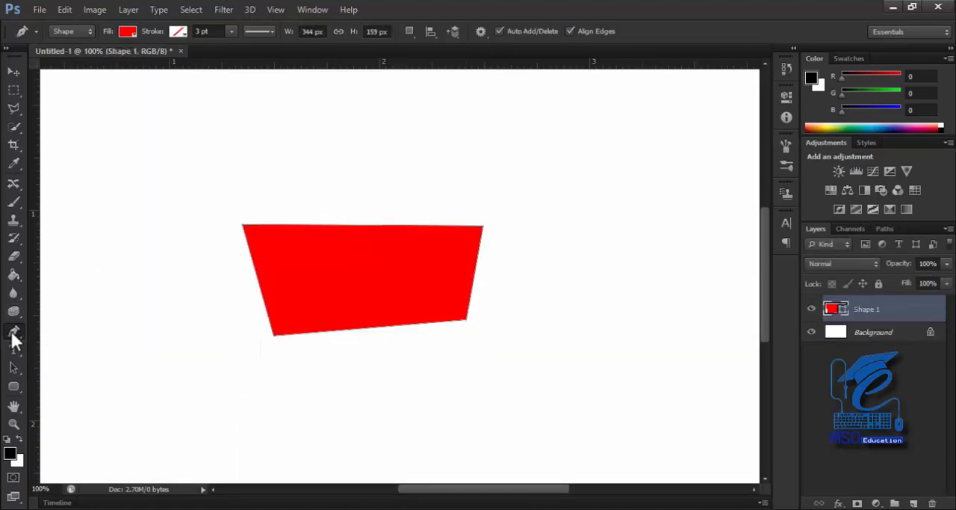
# Add a curved anchor point midway along the red shape's lower edge and convert it to a corner with the Convert Point Tool
pyautogui.rightClick(13, 333)
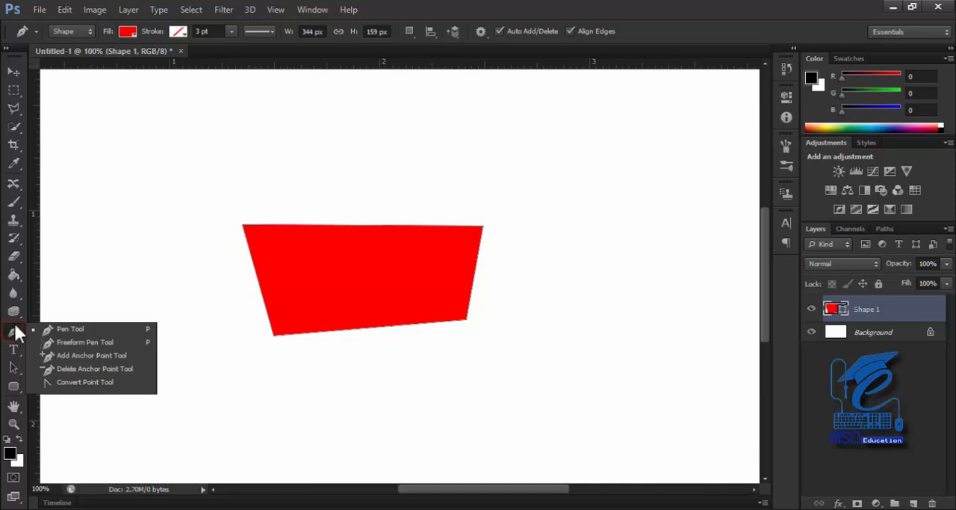
pyautogui.click(91, 383)
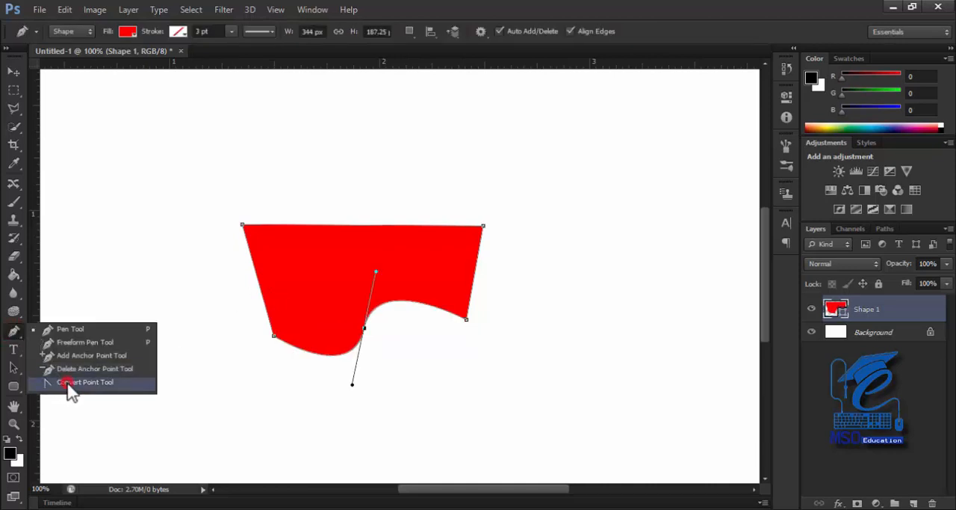
pyautogui.click(69, 382)
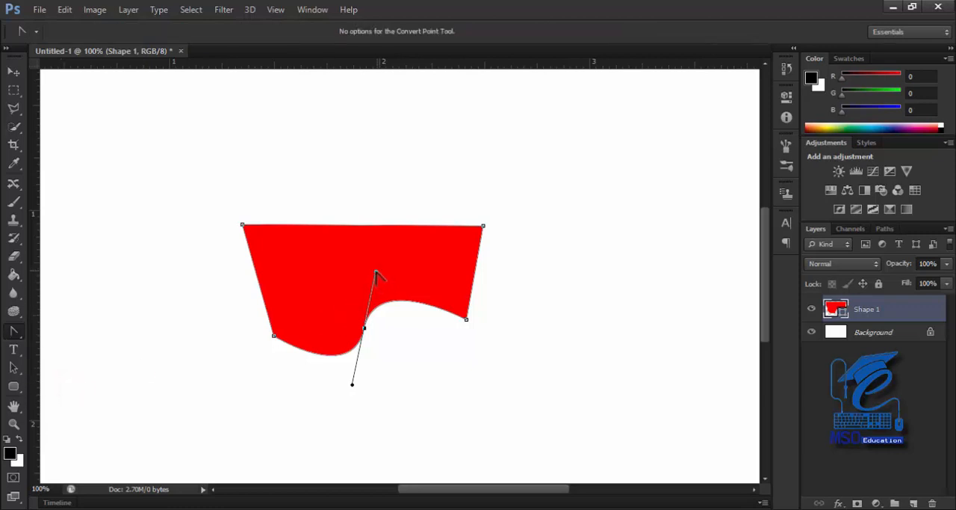
pyautogui.click(365, 329)
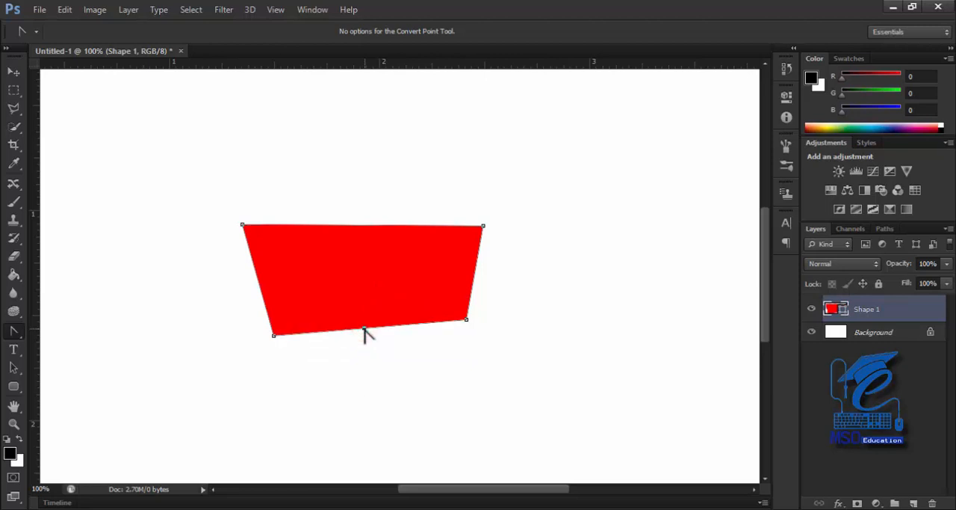
# Pull curve handles out of the lower edge's middle anchor point and adjust each handle separately to bulge both halves downward
pyautogui.moveTo(364, 329); pyautogui.dragTo(352, 384)
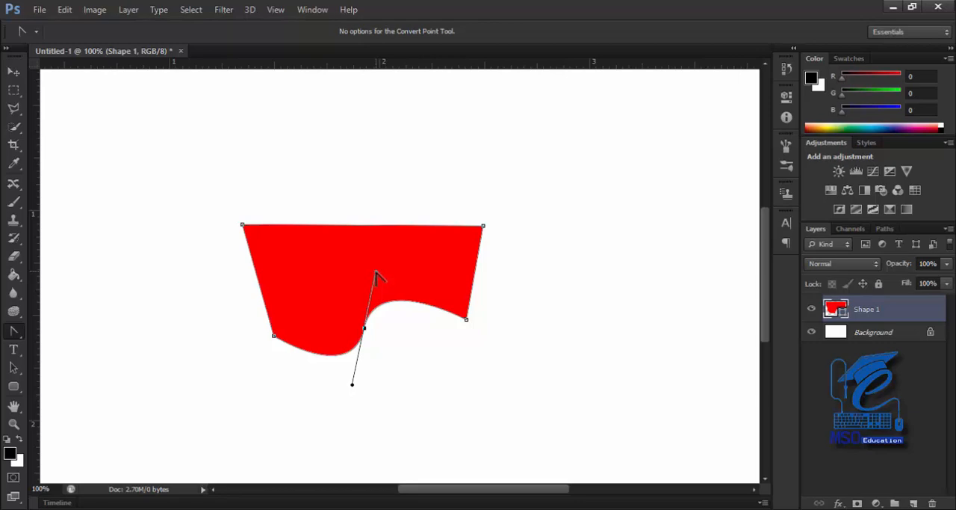
pyautogui.moveTo(375, 273); pyautogui.dragTo(427, 312)
pyautogui.moveTo(459, 345); pyautogui.dragTo(478, 444)
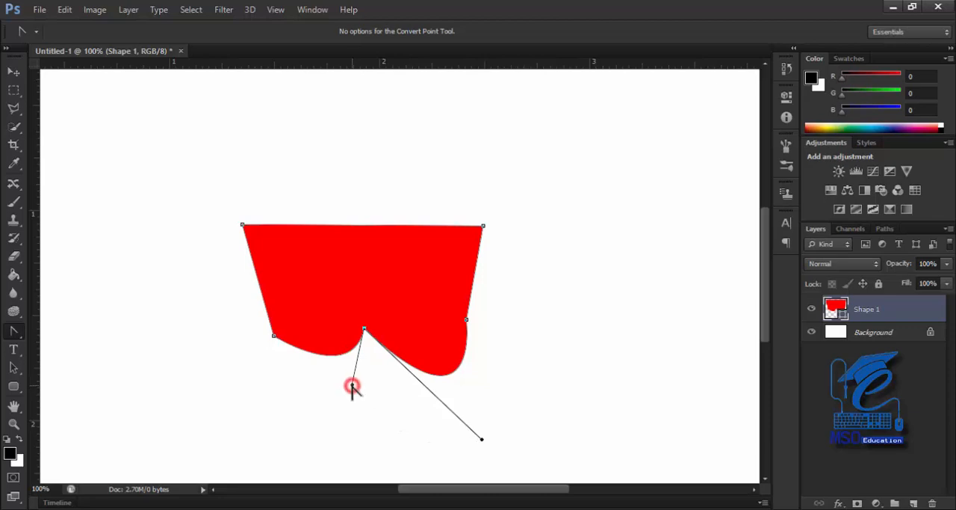
pyautogui.moveTo(352, 386); pyautogui.dragTo(356, 449)
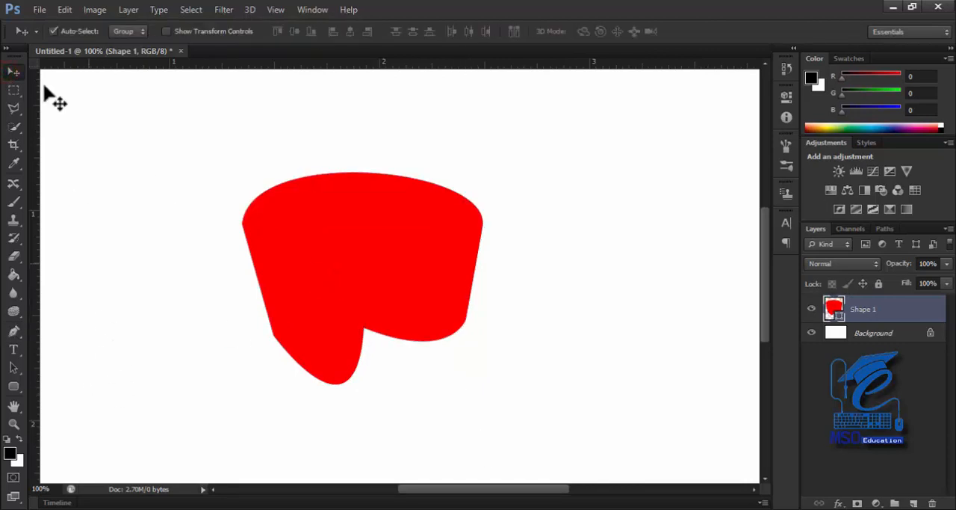
# Delete the curved red shape's layer and set the Pen Tool to Path mode
pyautogui.click(14, 331)
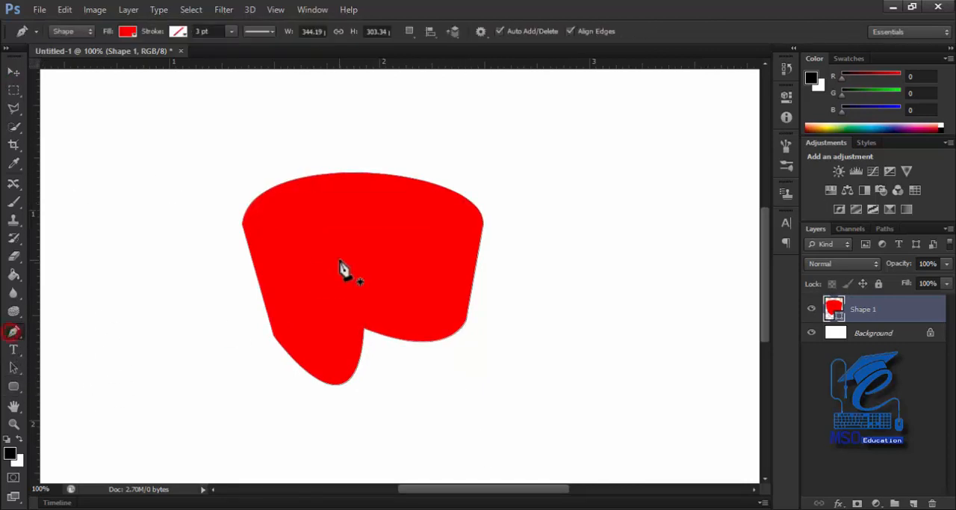
pyautogui.click(339, 259)
pyautogui.moveTo(886, 325); pyautogui.dragTo(932, 503)
pyautogui.moveTo(867, 309); pyautogui.dragTo(932, 503)
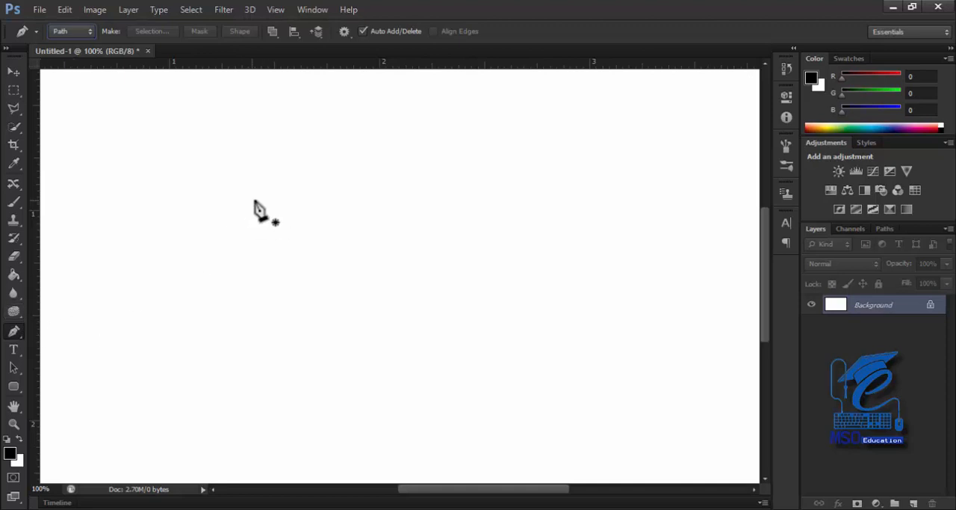
# Draw a closed, four-sided path with straight edges on the empty canvas
pyautogui.click(256, 168)
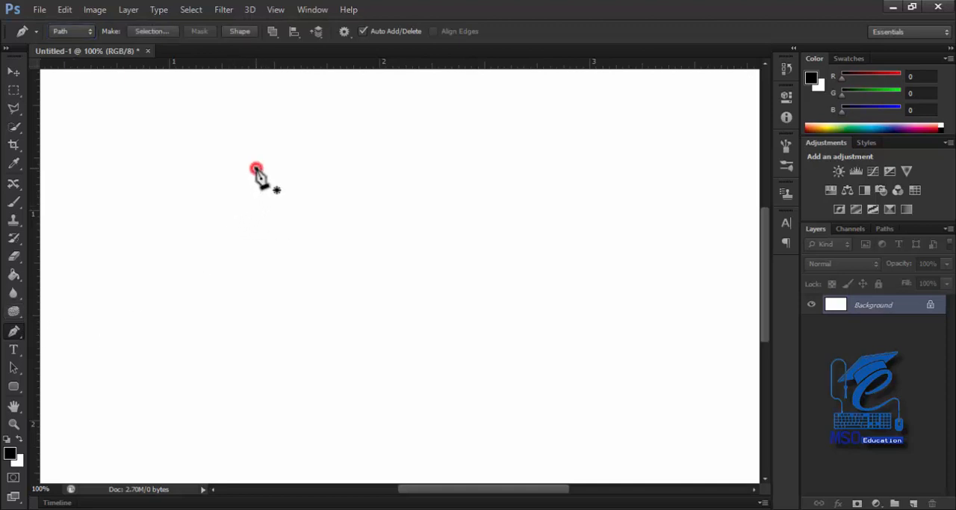
pyautogui.click(428, 168)
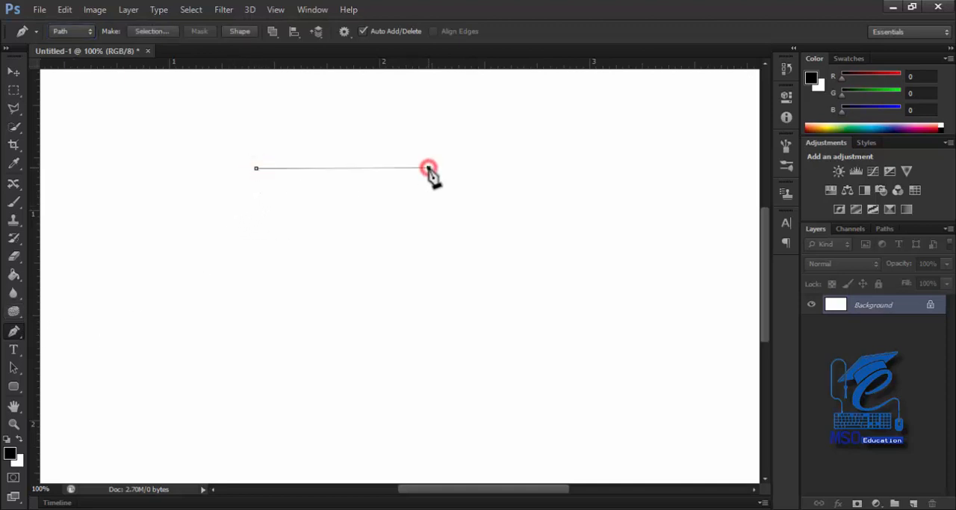
pyautogui.click(421, 267)
pyautogui.click(287, 329)
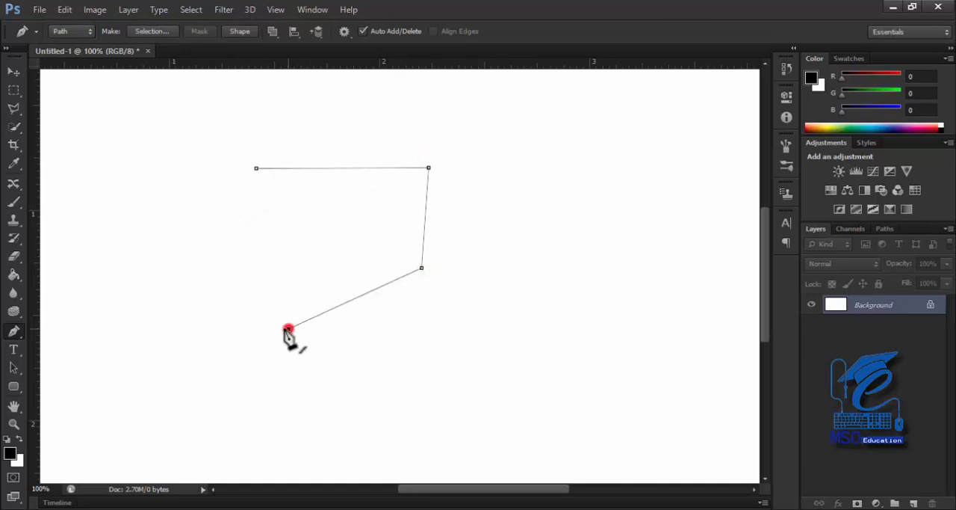
pyautogui.click(256, 168)
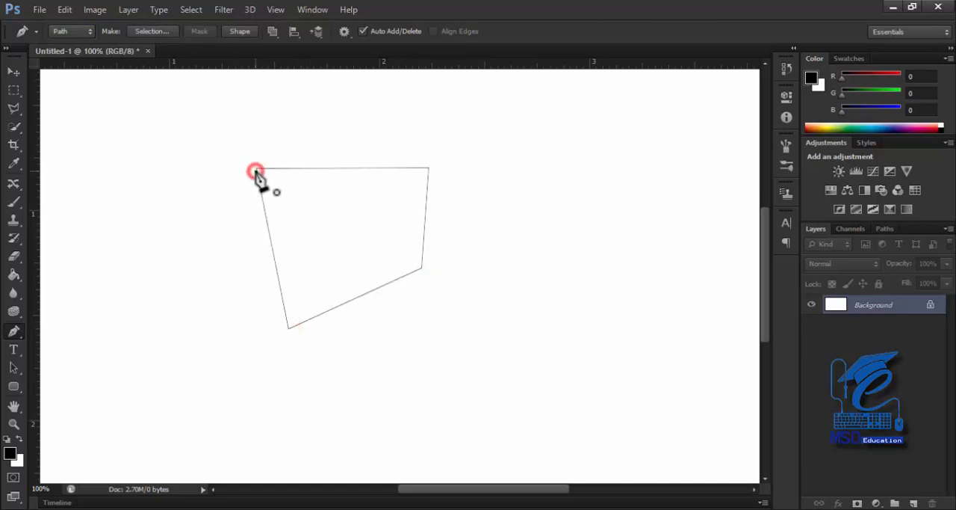
# Make a new anti-aliased selection from the closed path with a feather radius of 0 pixels
pyautogui.rightClick(322, 225)
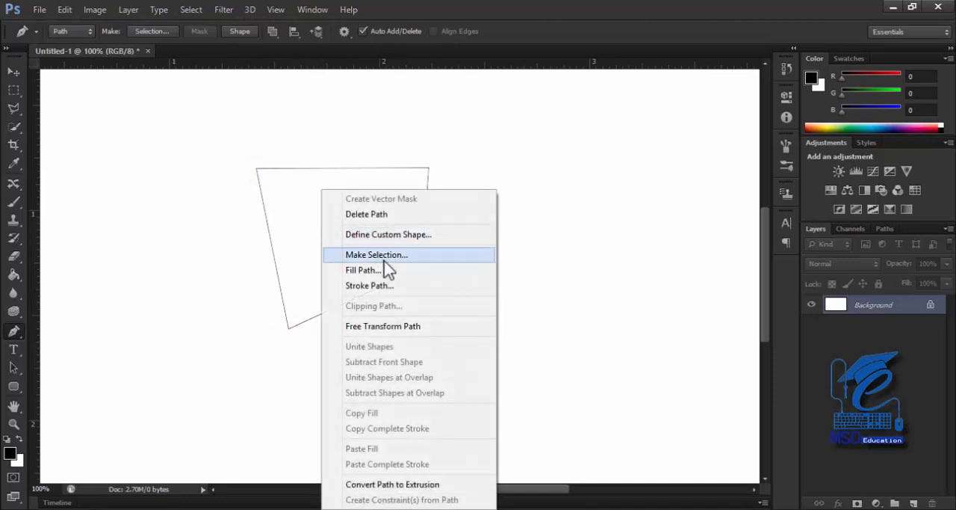
pyautogui.click(387, 255)
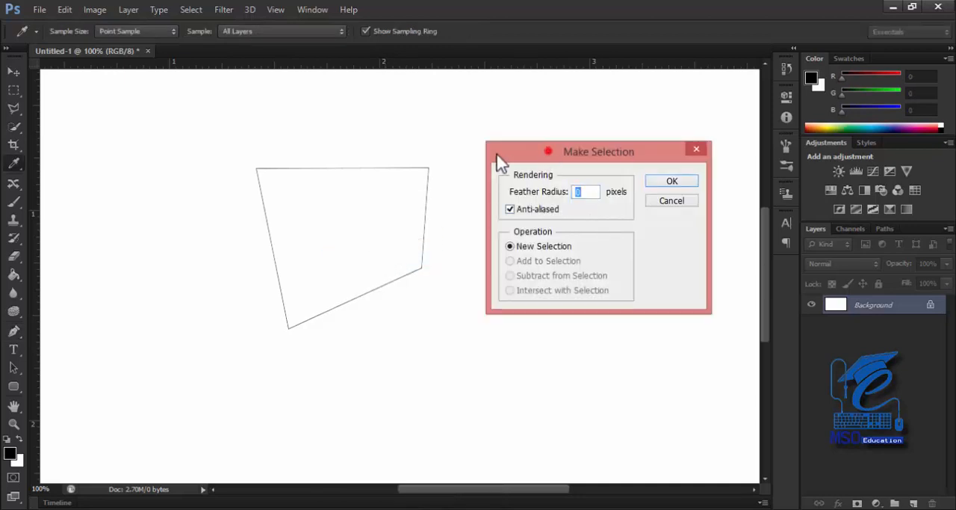
pyautogui.moveTo(549, 151); pyautogui.dragTo(437, 172)
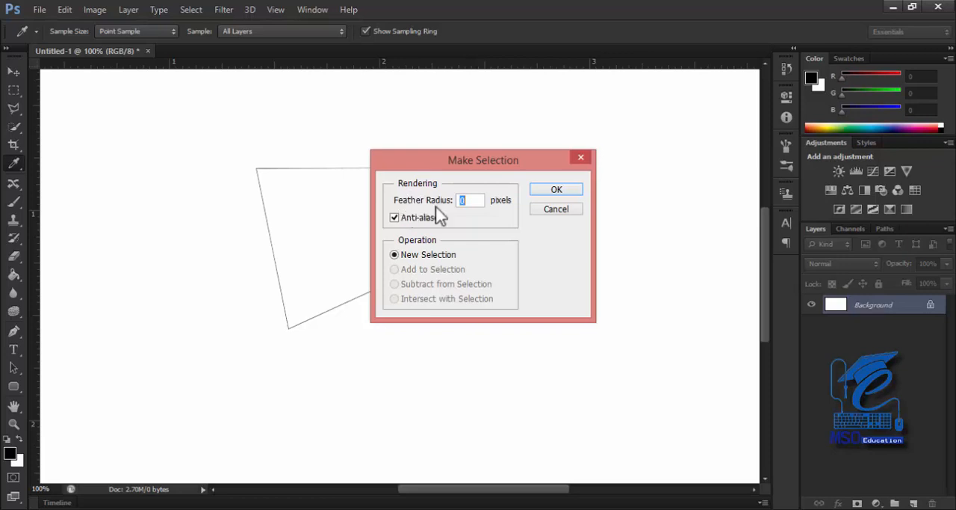
pyautogui.click(466, 201)
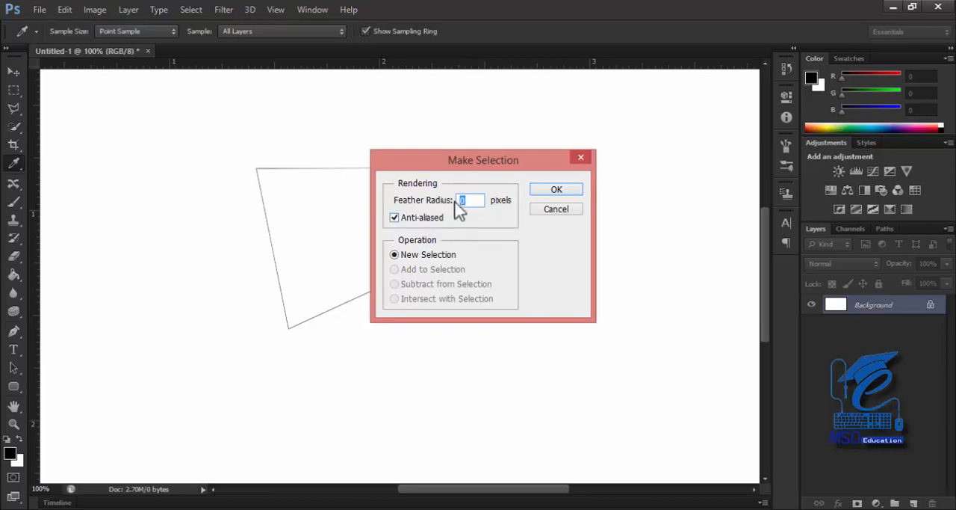
pyautogui.click(554, 190)
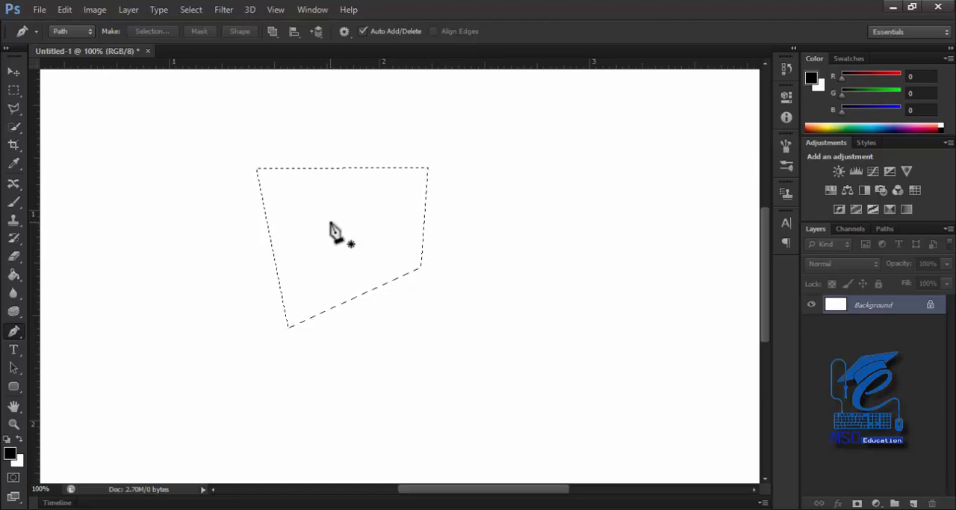
# Open the image brooke-lark-609905-unsplash.jpg
pyautogui.click(40, 9)
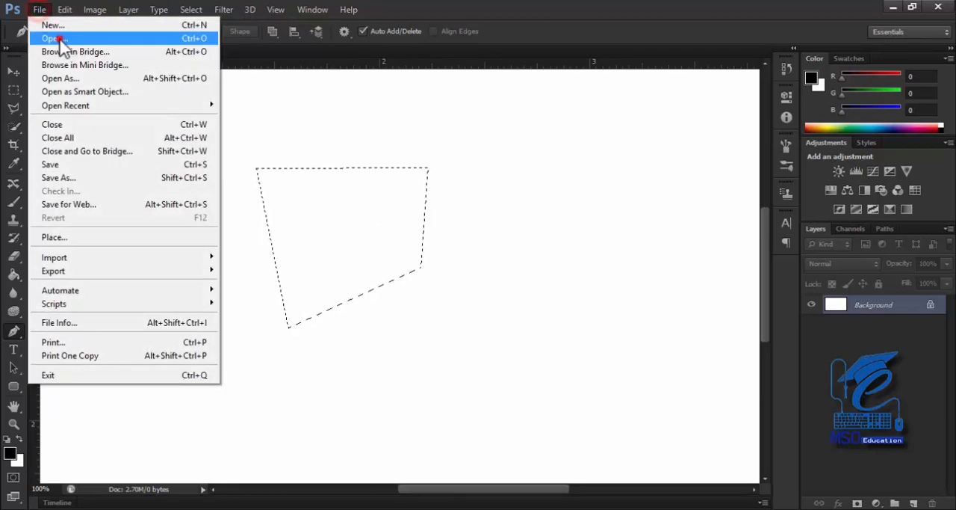
pyautogui.click(59, 37)
pyautogui.click(473, 351)
pyautogui.click(512, 402)
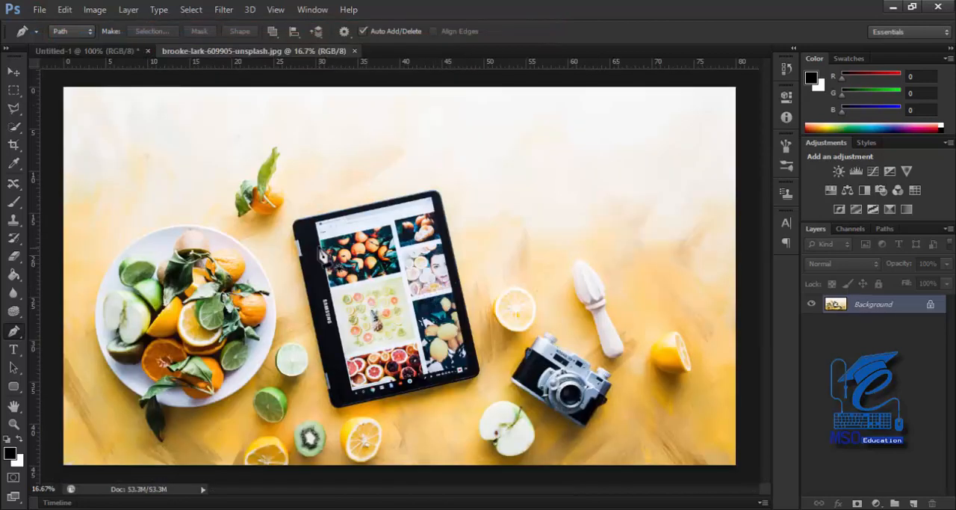
pyautogui.hotkey('ctrl', '+')
pyautogui.hotkey('ctrl', '+')
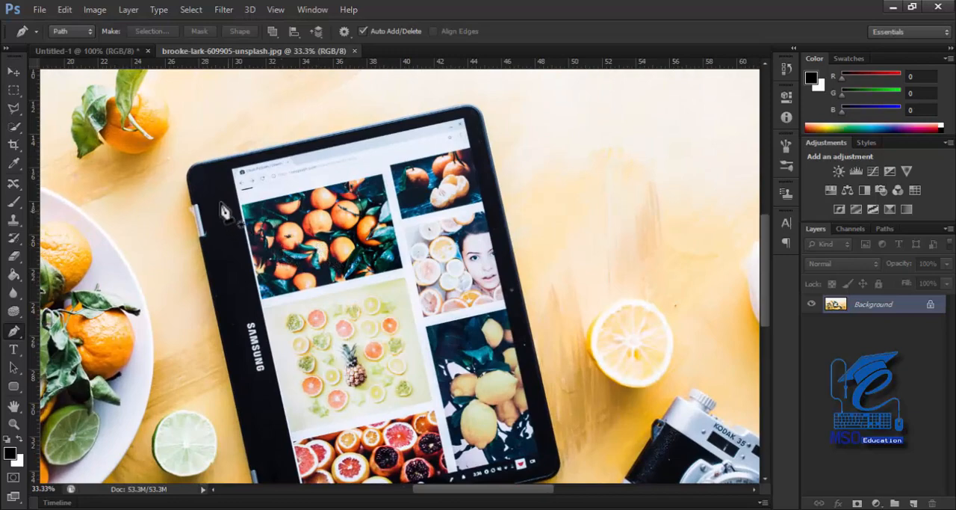
# With the Pen Tool in Path mode, trace a closed straight-edged path around the tablet, placing two anchor points at each rounded corner
pyautogui.click(71, 31)
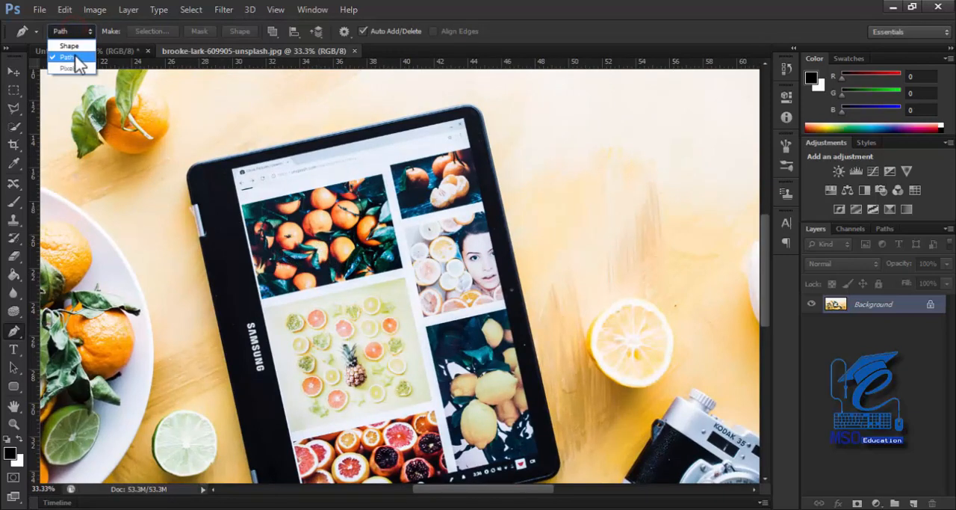
pyautogui.click(69, 53)
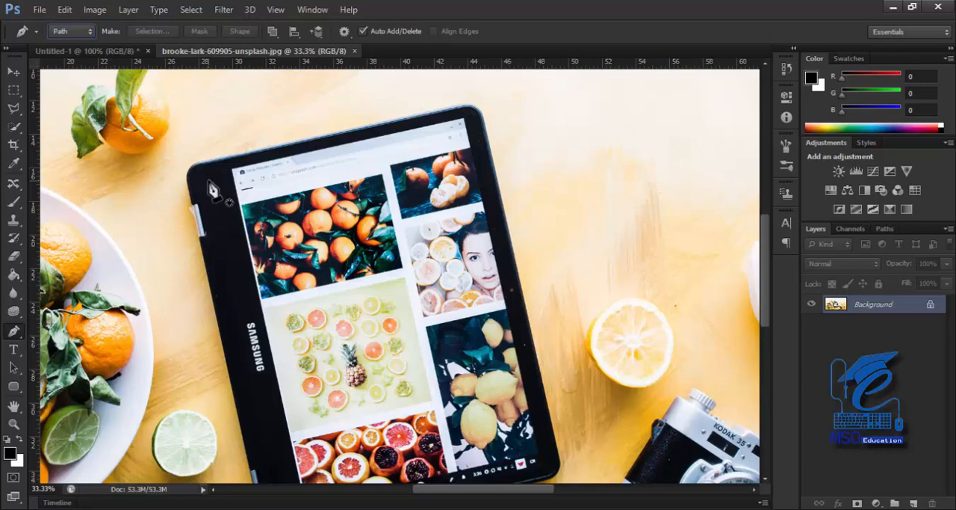
pyautogui.click(12, 335)
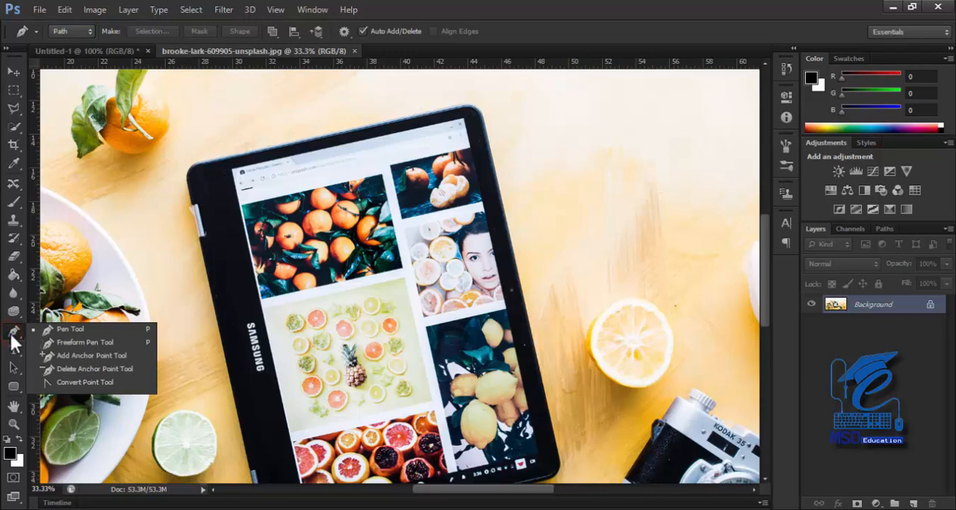
pyautogui.click(69, 32)
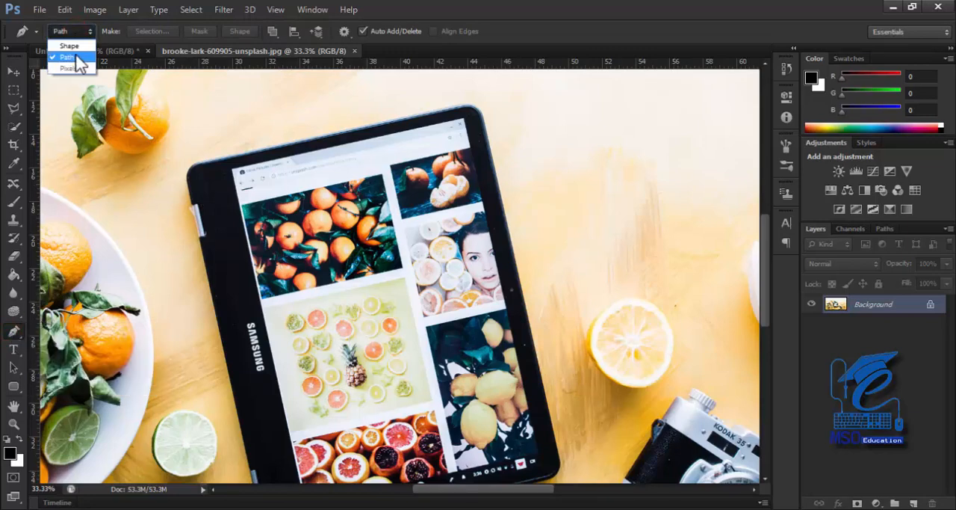
pyautogui.click(78, 58)
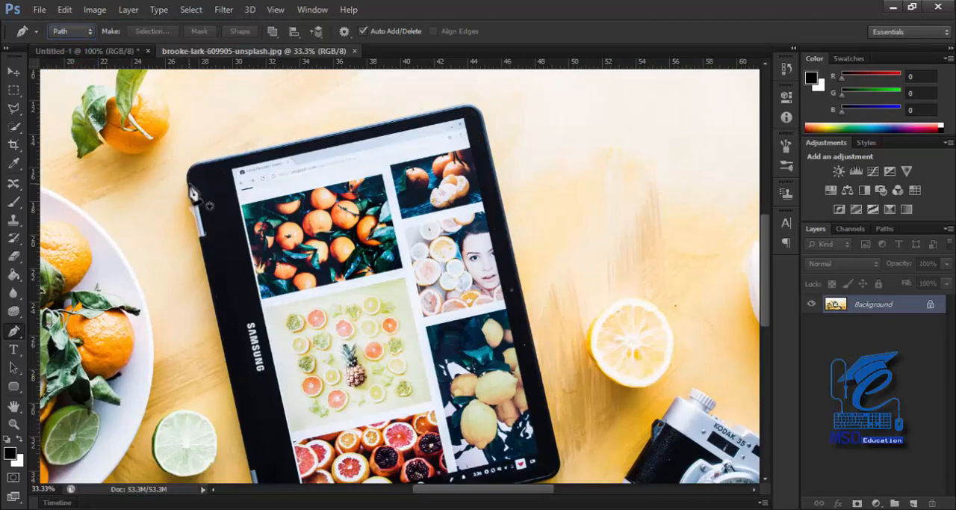
pyautogui.click(188, 187)
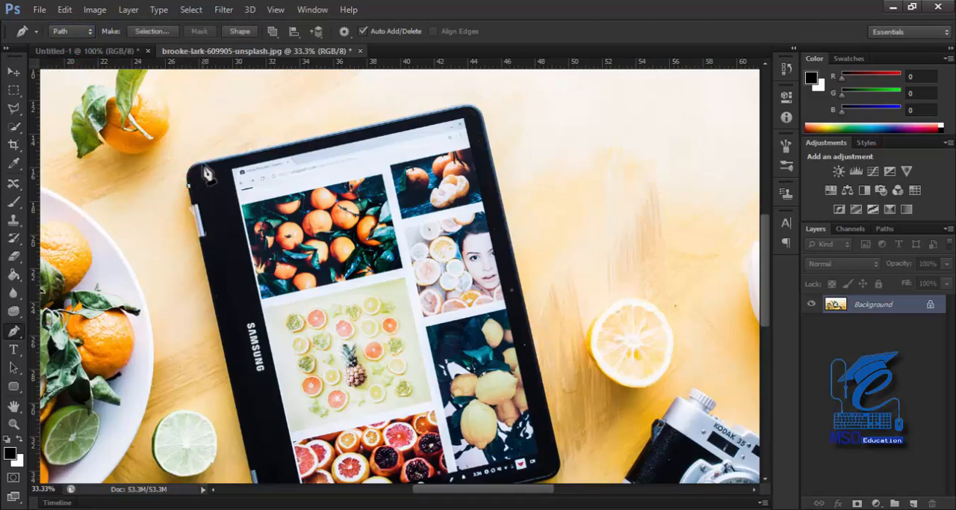
pyautogui.click(203, 163)
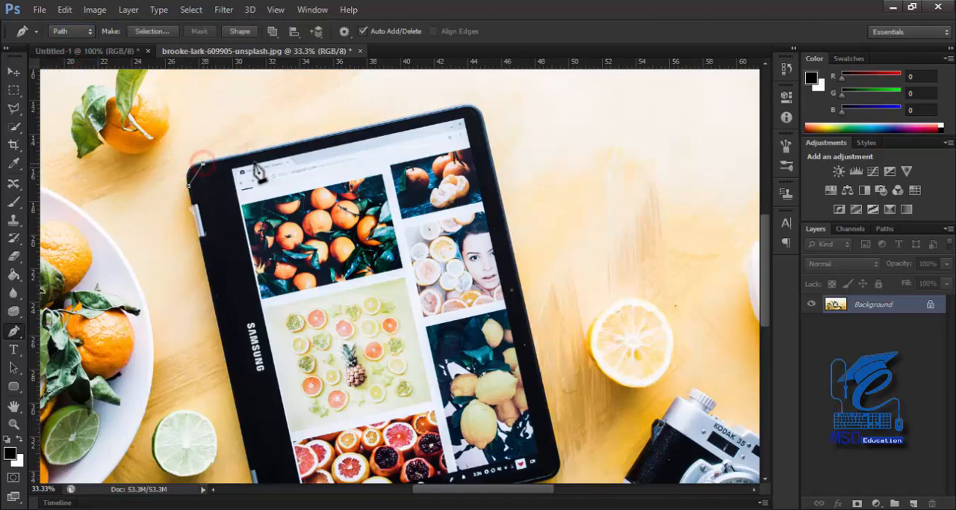
pyautogui.click(458, 106)
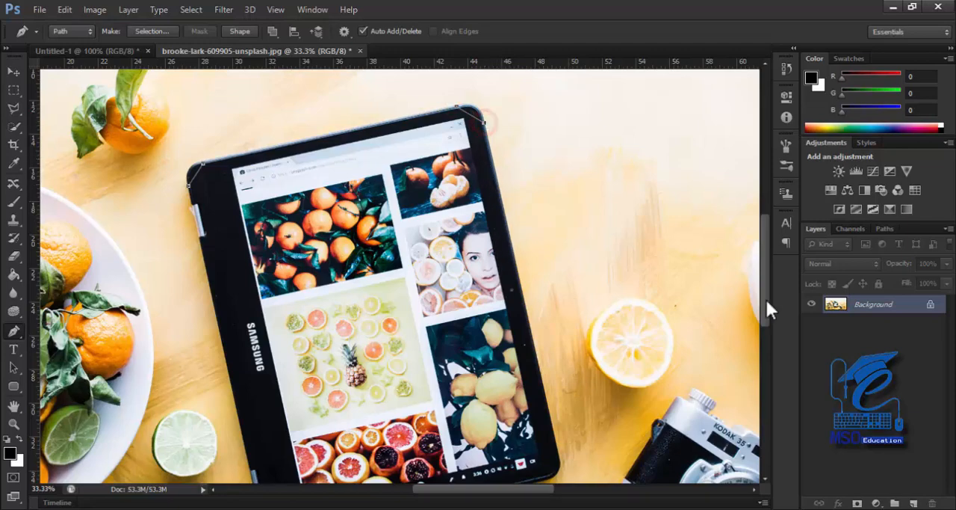
pyautogui.click(560, 455)
pyautogui.click(548, 478)
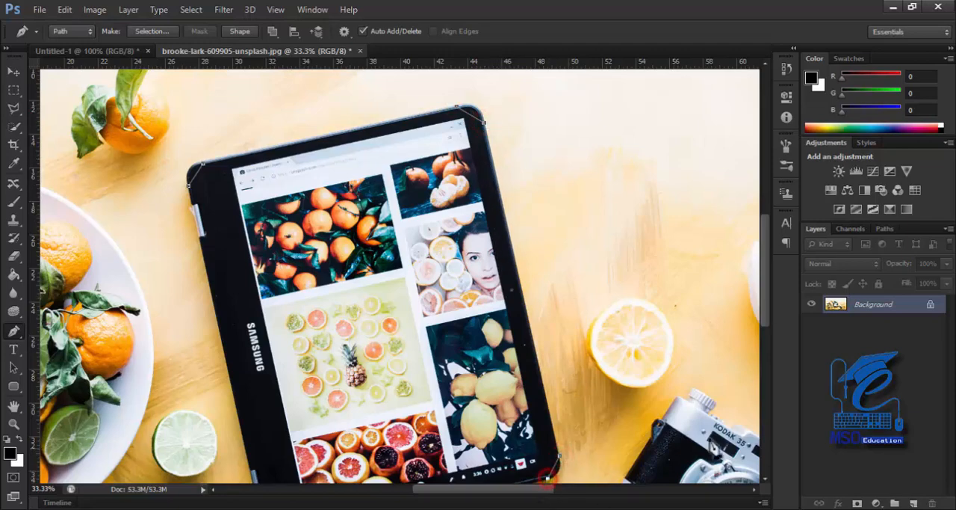
pyautogui.moveTo(764, 297); pyautogui.dragTo(763, 329)
pyautogui.click(291, 424)
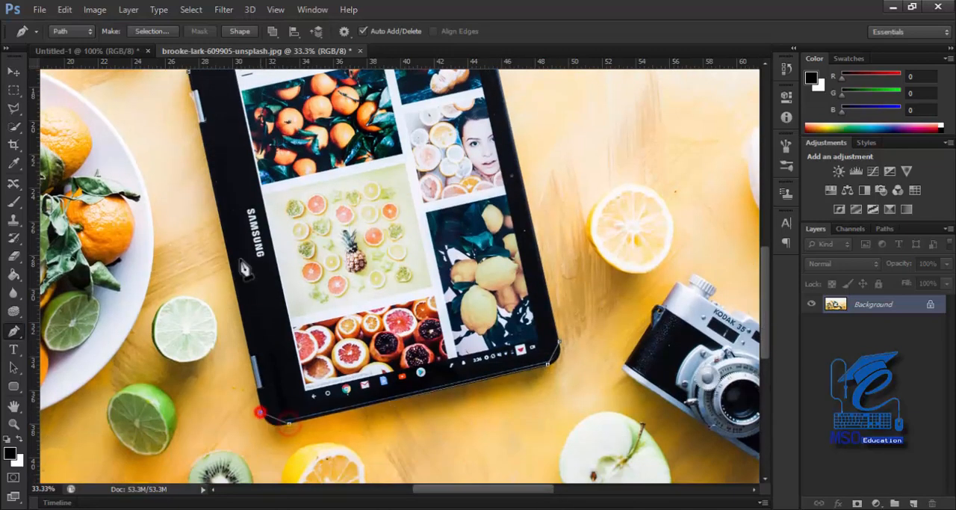
pyautogui.click(189, 73)
# Round the path at the tablet's upper-left corner by pulling curve handles out of the corner's lower anchor point with the Convert Point Tool
pyautogui.scroll(2, 219, 114)
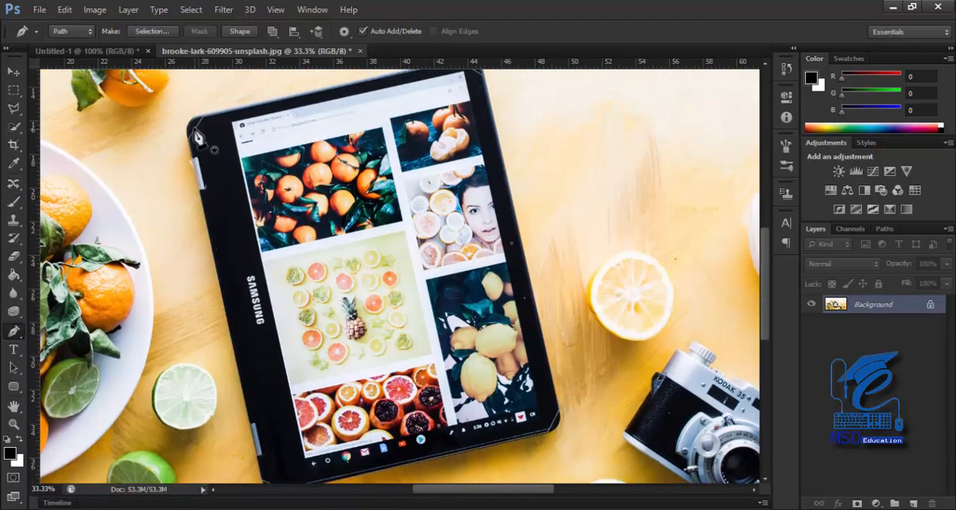
pyautogui.hotkey('ctrl', '+')
pyautogui.hotkey('ctrl', '+')
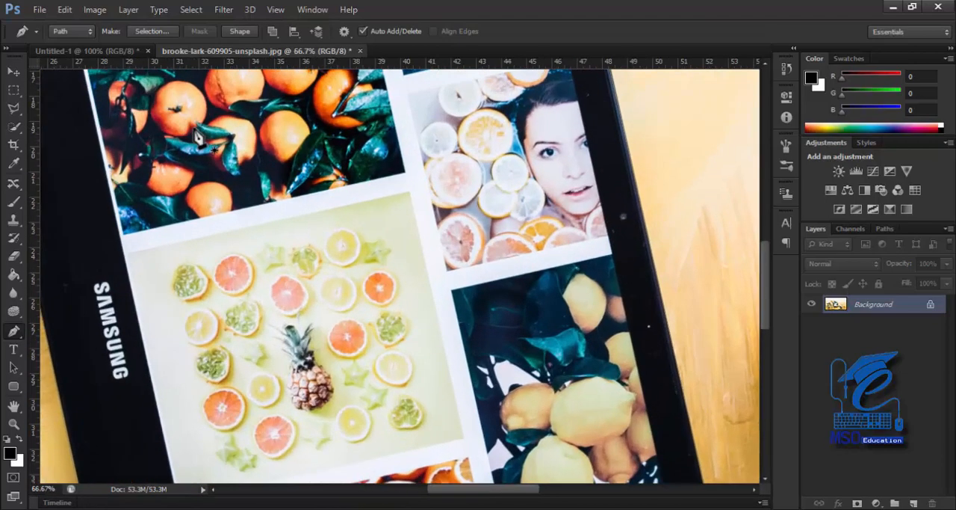
pyautogui.moveTo(166, 170); pyautogui.dragTo(395, 388)
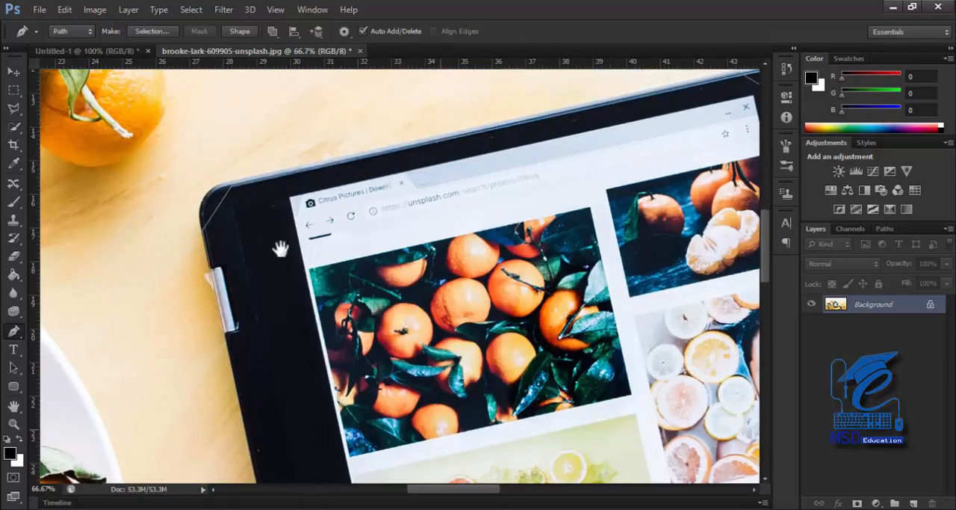
pyautogui.moveTo(266, 243); pyautogui.dragTo(278, 307)
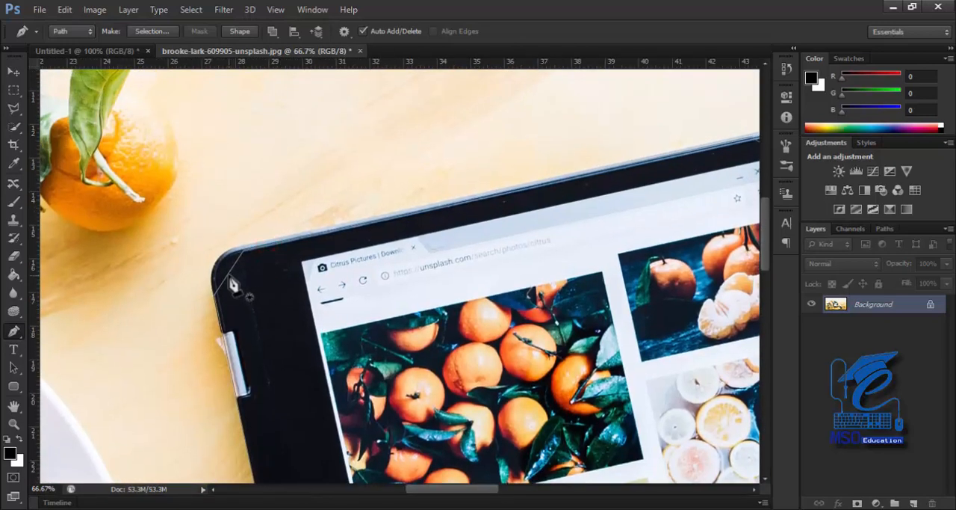
pyautogui.rightClick(15, 333)
pyautogui.click(78, 383)
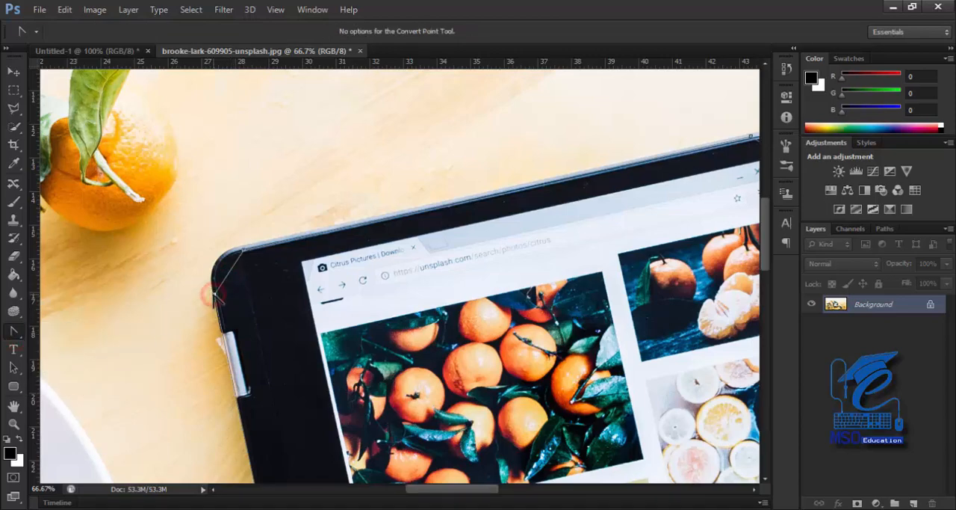
pyautogui.moveTo(214, 295); pyautogui.dragTo(198, 248)
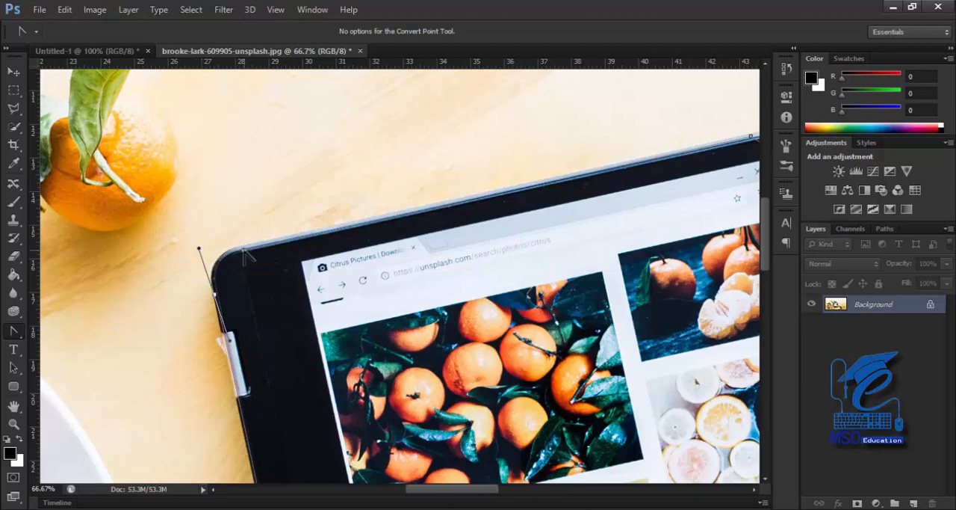
pyautogui.moveTo(244, 250); pyautogui.dragTo(244, 246)
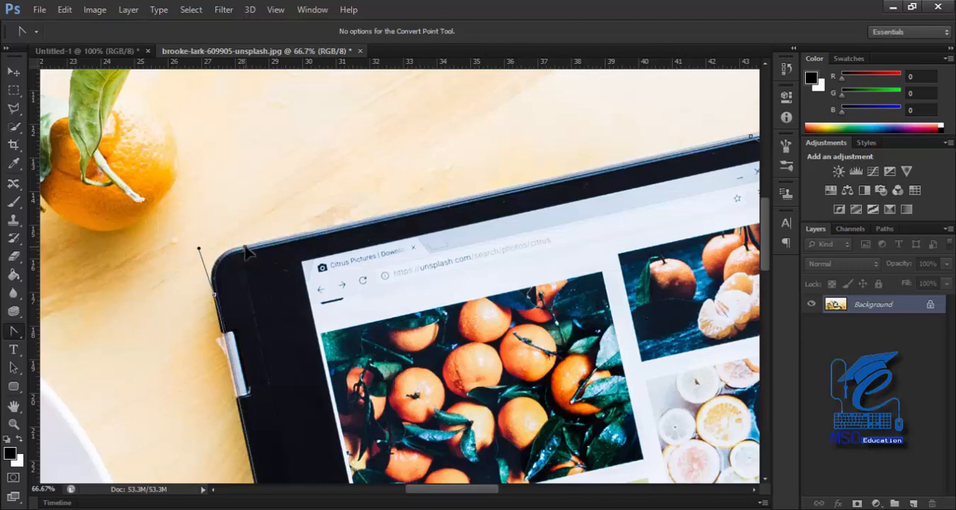
# Refine the upper-left corner by moving its upper anchor point onto the tablet's outer edge and adjusting the curve handle
pyautogui.hotkey('ctrl', '+')
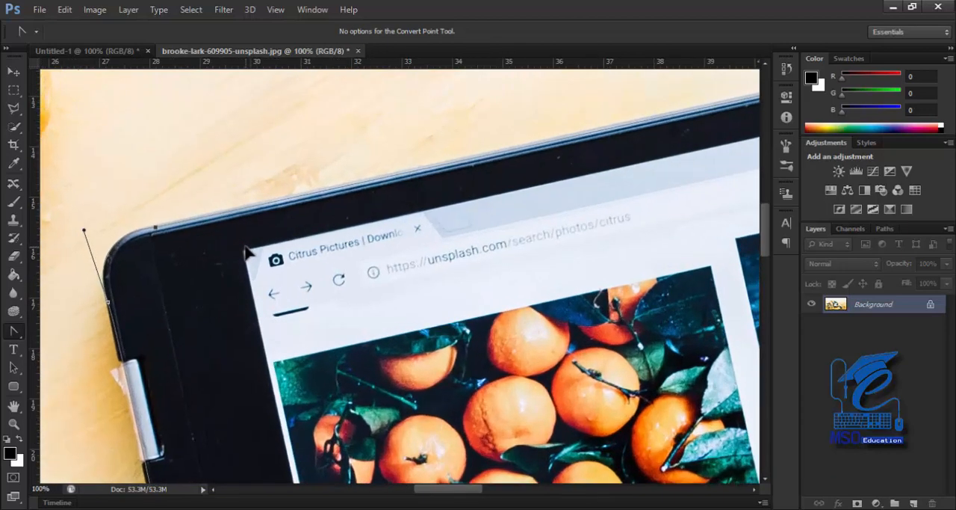
pyautogui.hotkey('ctrl', '+')
pyautogui.moveTo(135, 260); pyautogui.dragTo(431, 277)
pyautogui.moveTo(161, 307); pyautogui.dragTo(220, 299)
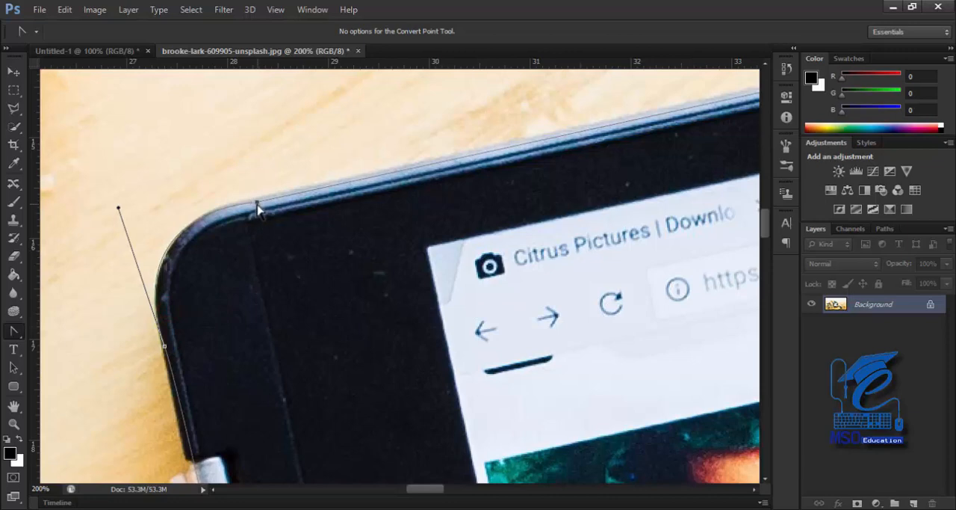
pyautogui.click(256, 203)
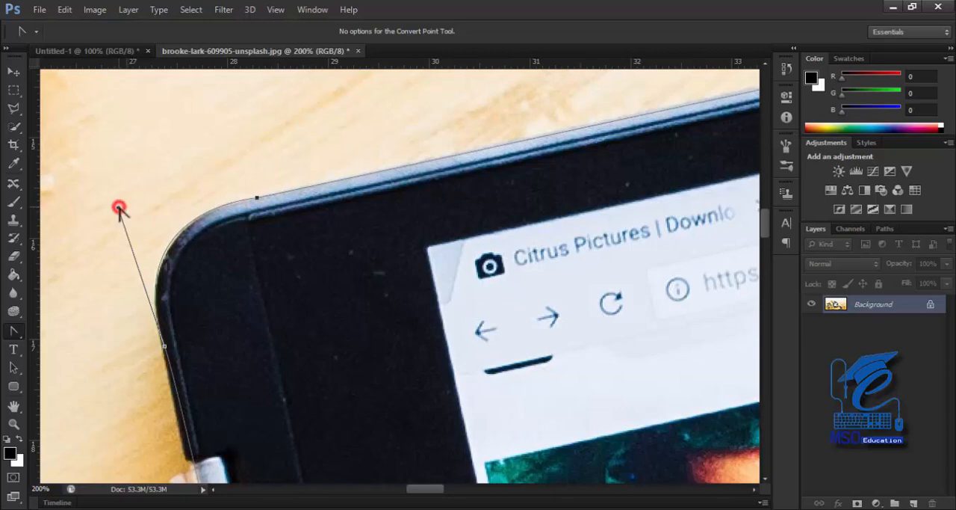
pyautogui.moveTo(120, 208)
pyautogui.mouseDown()
pyautogui.moveTo(134, 194)
pyautogui.moveTo(124, 207)
pyautogui.mouseUp()
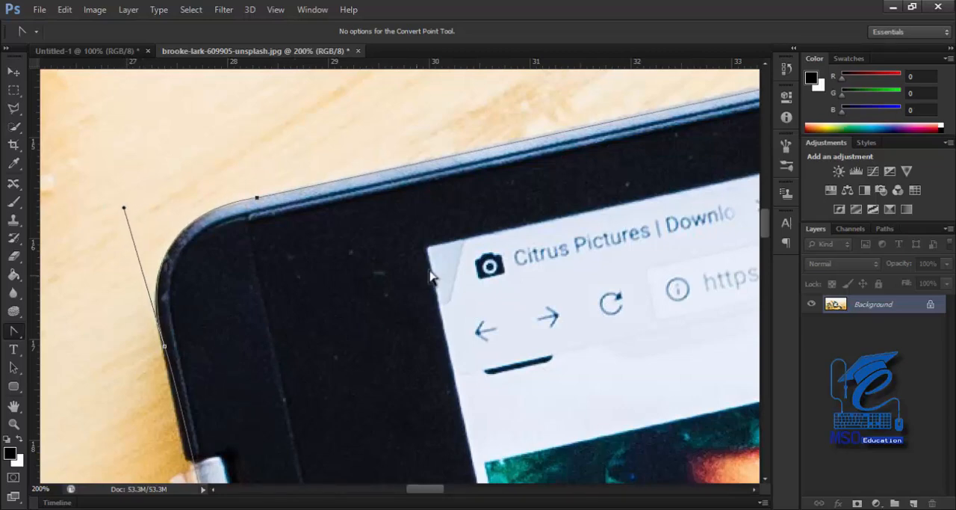
# At the tablet's upper-right corner, move the upper anchor point onto the outer edge and pull curve handles out of the lower one
pyautogui.press('space')
pyautogui.moveTo(352, 279); pyautogui.dragTo(112, 309)
pyautogui.moveTo(433, 254); pyautogui.dragTo(153, 371)
pyautogui.moveTo(416, 246); pyautogui.dragTo(512, 252)
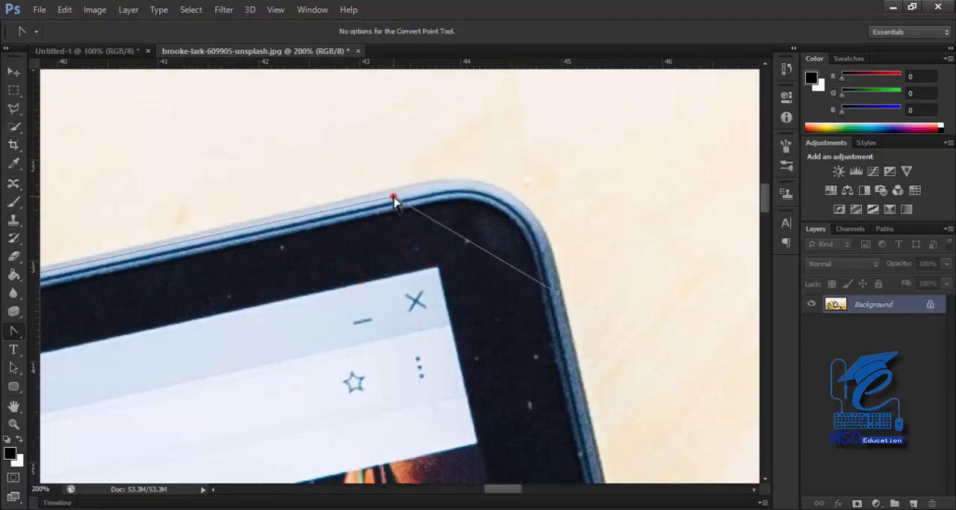
pyautogui.moveTo(394, 197); pyautogui.dragTo(564, 456)
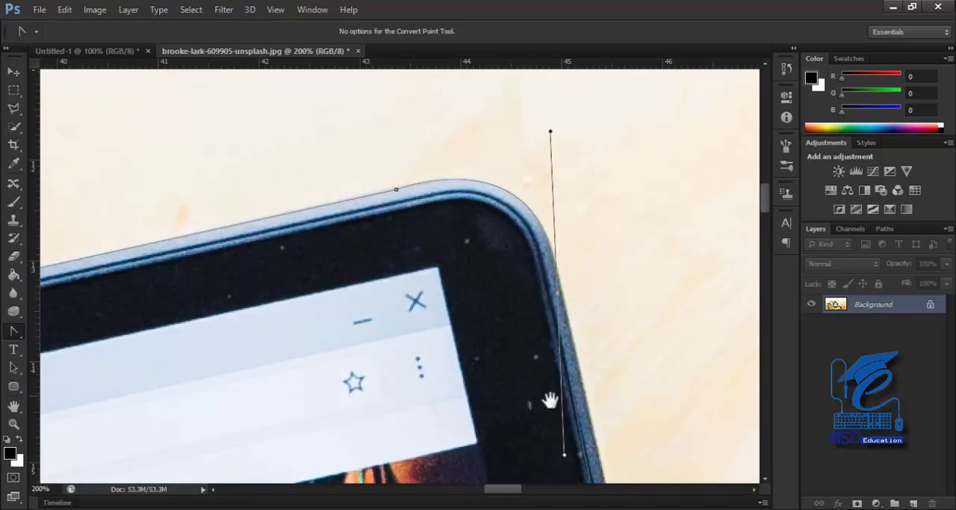
# Adjust the lower curve handle of the upper-right corner so the path follows the tablet's right edge
pyautogui.moveTo(620, 410); pyautogui.dragTo(557, 157)
pyautogui.moveTo(583, 288); pyautogui.dragTo(496, 192)
pyautogui.moveTo(550, 336); pyautogui.dragTo(489, 142)
pyautogui.moveTo(508, 358); pyautogui.dragTo(448, 150)
pyautogui.moveTo(454, 403); pyautogui.dragTo(441, 157)
pyautogui.moveTo(489, 377); pyautogui.dragTo(448, 179)
pyautogui.moveTo(479, 327); pyautogui.dragTo(496, 463)
pyautogui.moveTo(397, 171); pyautogui.dragTo(441, 418)
pyautogui.moveTo(453, 204); pyautogui.dragTo(352, 370)
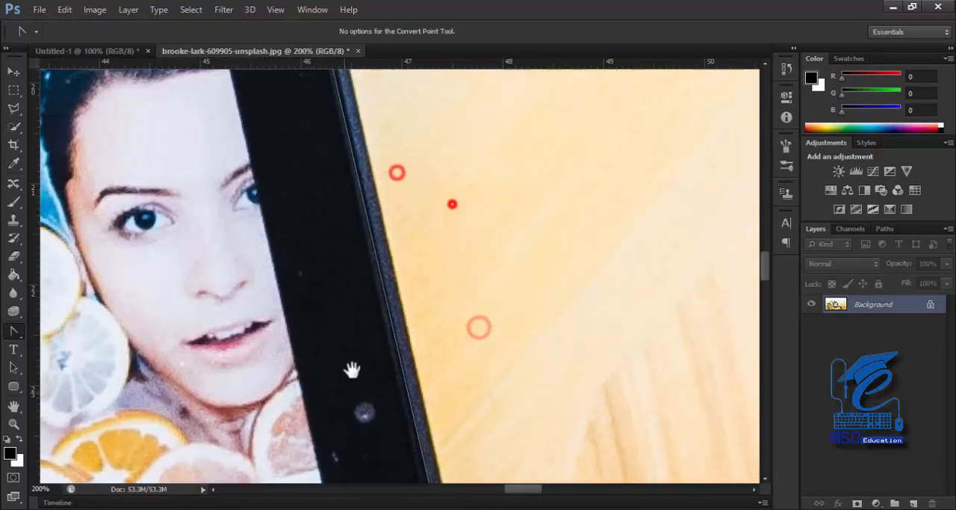
pyautogui.moveTo(421, 204); pyautogui.dragTo(449, 389)
pyautogui.moveTo(420, 175); pyautogui.dragTo(496, 282)
pyautogui.moveTo(448, 285); pyautogui.dragTo(406, 167)
pyautogui.moveTo(310, 212); pyautogui.dragTo(355, 220)
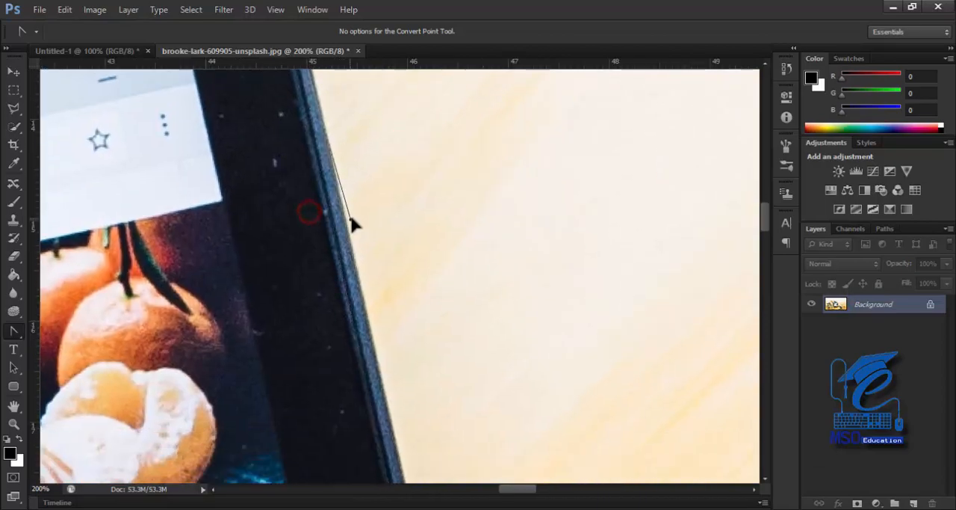
# Move the two anchor points at the tablet's lower-right corner onto its outer edge
pyautogui.moveTo(406, 186); pyautogui.dragTo(449, 418)
pyautogui.moveTo(428, 273); pyautogui.dragTo(426, 221)
pyautogui.moveTo(431, 347); pyautogui.dragTo(420, 220)
pyautogui.moveTo(438, 348); pyautogui.dragTo(420, 220)
pyautogui.moveTo(440, 331); pyautogui.dragTo(433, 224)
pyautogui.moveTo(466, 344); pyautogui.dragTo(448, 231)
pyautogui.moveTo(453, 244); pyautogui.dragTo(448, 277)
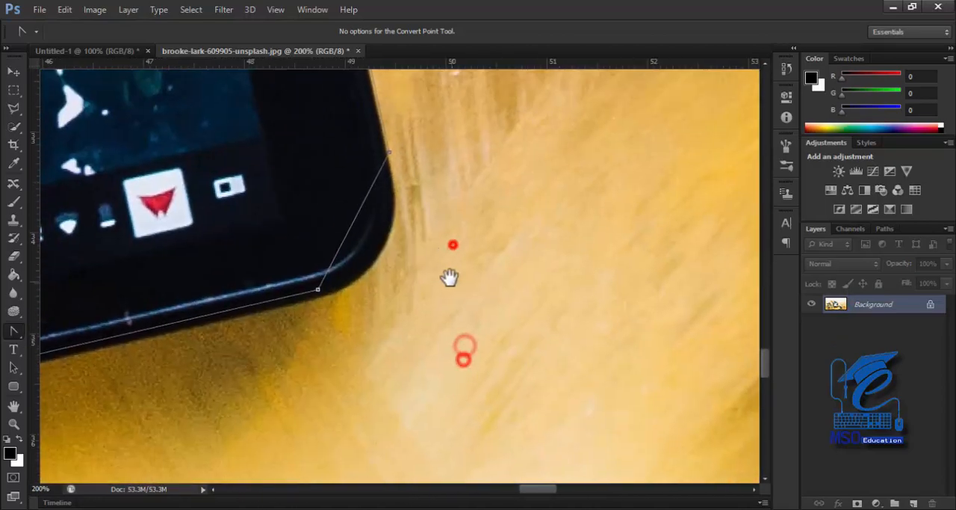
pyautogui.click(389, 154)
pyautogui.click(318, 290)
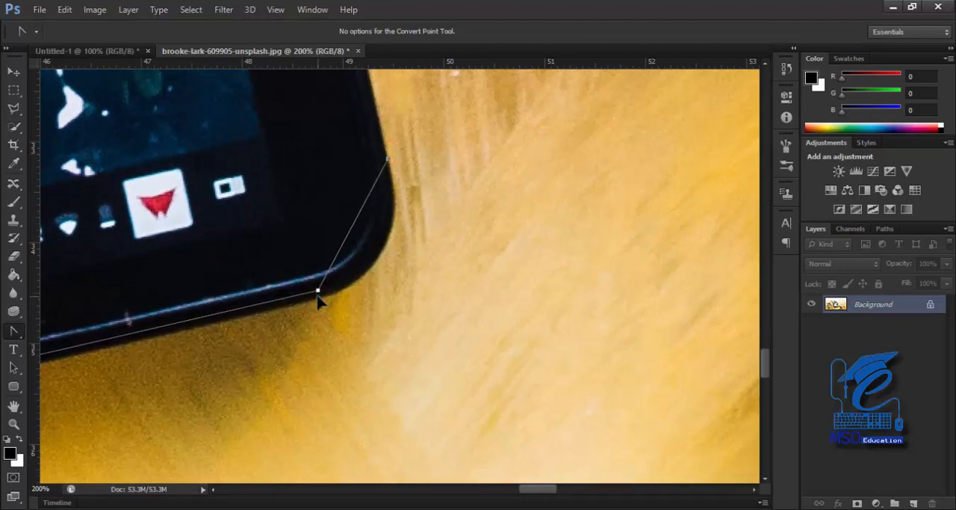
pyautogui.moveTo(318, 296); pyautogui.dragTo(336, 315)
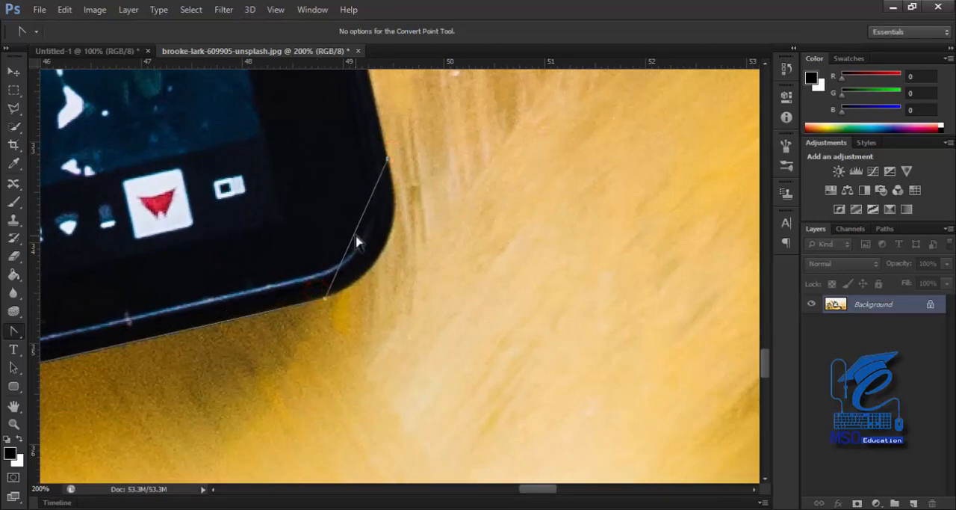
pyautogui.click(14, 331)
pyautogui.click(352, 236)
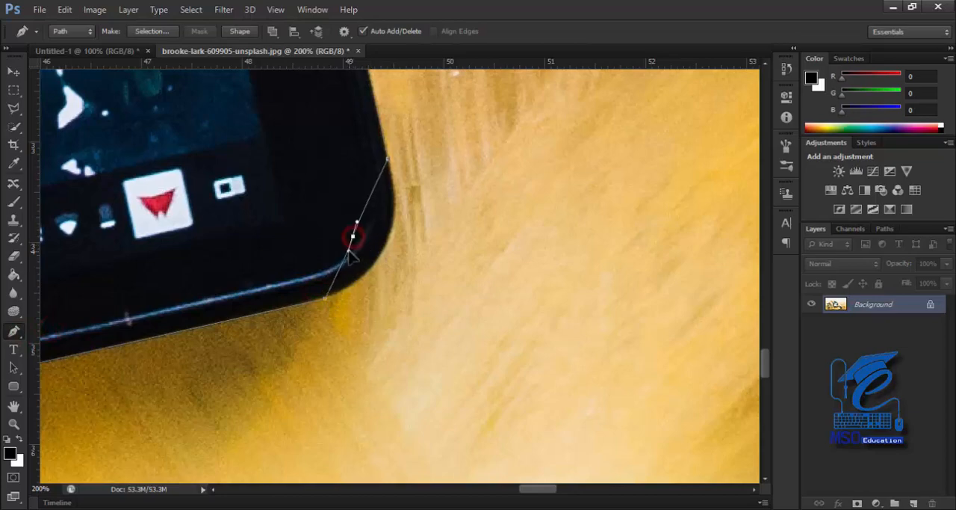
pyautogui.rightClick(13, 331)
pyautogui.click(84, 389)
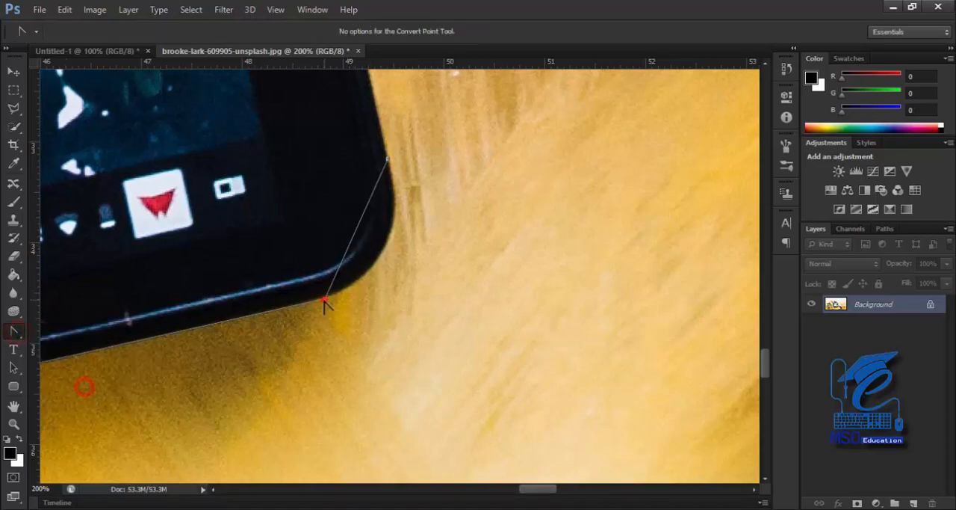
# Pull curve handles out of the lower anchor point at the lower-right corner and adjust them to follow the tablet's rounded corner
pyautogui.moveTo(323, 298); pyautogui.dragTo(261, 319)
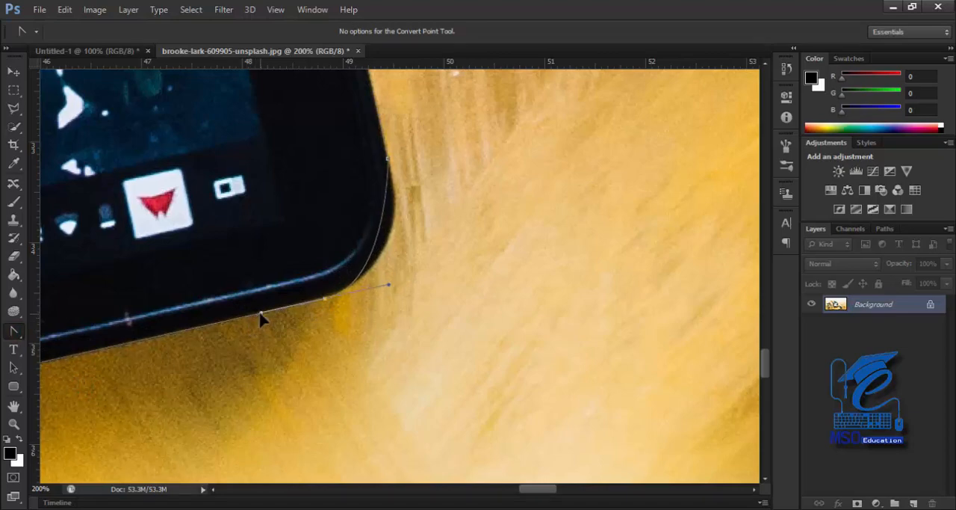
pyautogui.moveTo(390, 285); pyautogui.dragTo(424, 262)
# At the tablet's lower-left corner, move the left anchor point onto the edge and pull curve handles out of the other to round the path
pyautogui.moveTo(196, 352); pyautogui.dragTo(609, 163)
pyautogui.moveTo(137, 273); pyautogui.dragTo(311, 368)
pyautogui.moveTo(207, 369); pyautogui.dragTo(551, 128)
pyautogui.moveTo(139, 273); pyautogui.dragTo(330, 337)
pyautogui.moveTo(240, 369); pyautogui.dragTo(246, 282)
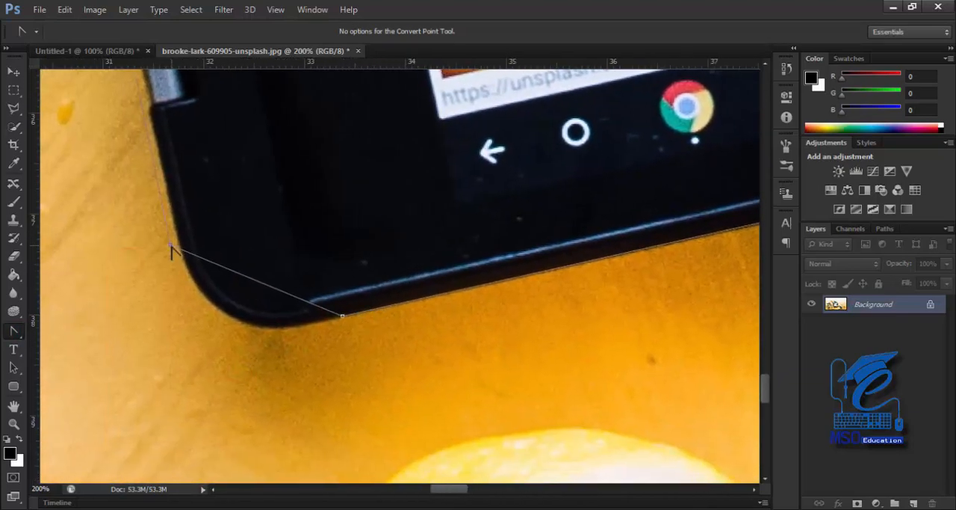
pyautogui.moveTo(172, 245); pyautogui.dragTo(179, 243)
pyautogui.moveTo(323, 323); pyautogui.dragTo(192, 364)
pyautogui.moveTo(207, 187); pyautogui.dragTo(209, 394)
pyautogui.moveTo(228, 239); pyautogui.dragTo(291, 440)
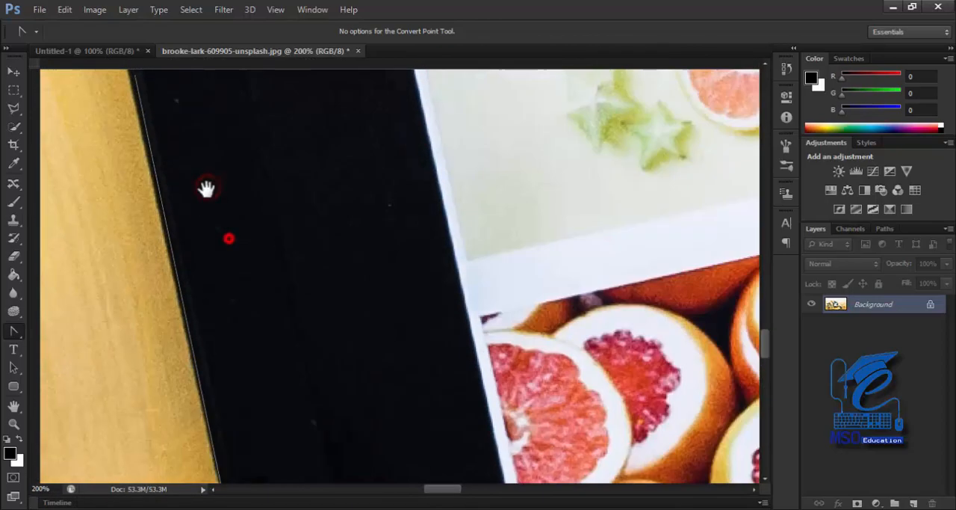
# Examine how closely the path follows the tablet's left edge between its upper and lower corners
pyautogui.moveTo(207, 197); pyautogui.dragTo(258, 441)
pyautogui.moveTo(198, 214); pyautogui.dragTo(258, 408)
pyautogui.moveTo(242, 199); pyautogui.dragTo(294, 393)
pyautogui.moveTo(229, 141); pyautogui.dragTo(257, 388)
pyautogui.moveTo(229, 246); pyautogui.dragTo(304, 424)
pyautogui.moveTo(261, 258); pyautogui.dragTo(254, 226)
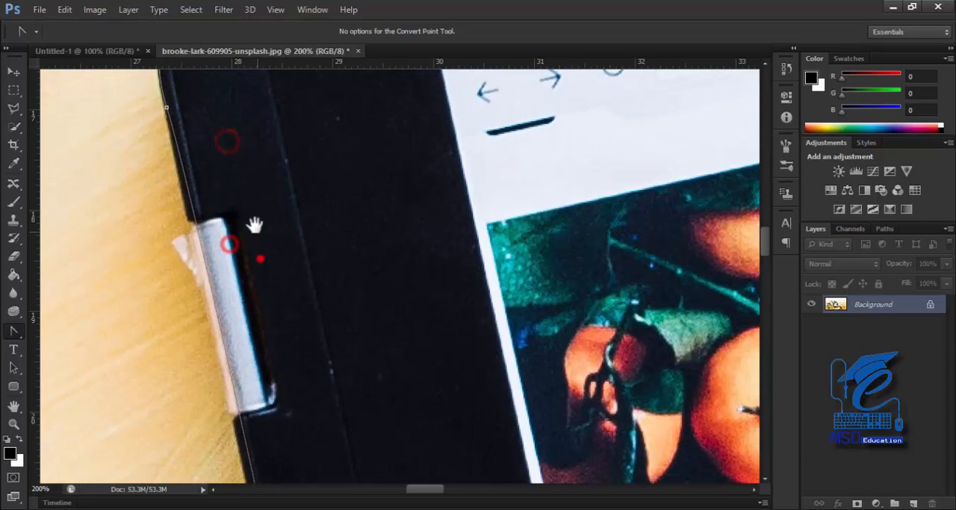
pyautogui.click(167, 107)
pyautogui.moveTo(198, 115); pyautogui.dragTo(117, 171)
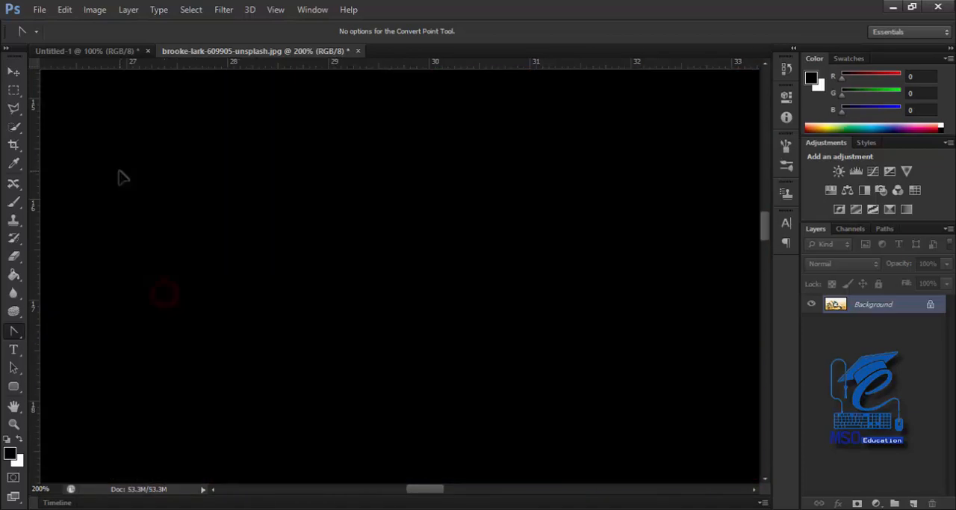
pyautogui.click(230, 300)
pyautogui.moveTo(246, 363); pyautogui.dragTo(226, 97)
pyautogui.moveTo(219, 303); pyautogui.dragTo(194, 73)
pyautogui.moveTo(271, 283); pyautogui.dragTo(200, 97)
pyautogui.moveTo(217, 323); pyautogui.dragTo(179, 90)
pyautogui.moveTo(230, 229); pyautogui.dragTo(222, 236)
pyautogui.hotkey('ctrl', '-')
pyautogui.hotkey('ctrl', '-')
pyautogui.hotkey('ctrl', '-')
pyautogui.hotkey('ctrl', '-')
pyautogui.hotkey('ctrl', '-')
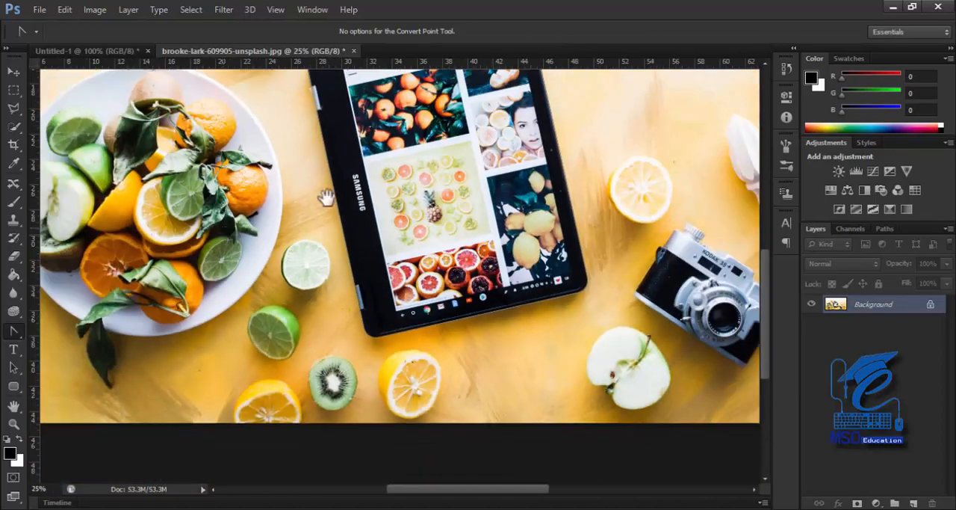
pyautogui.moveTo(400, 162); pyautogui.dragTo(338, 254)
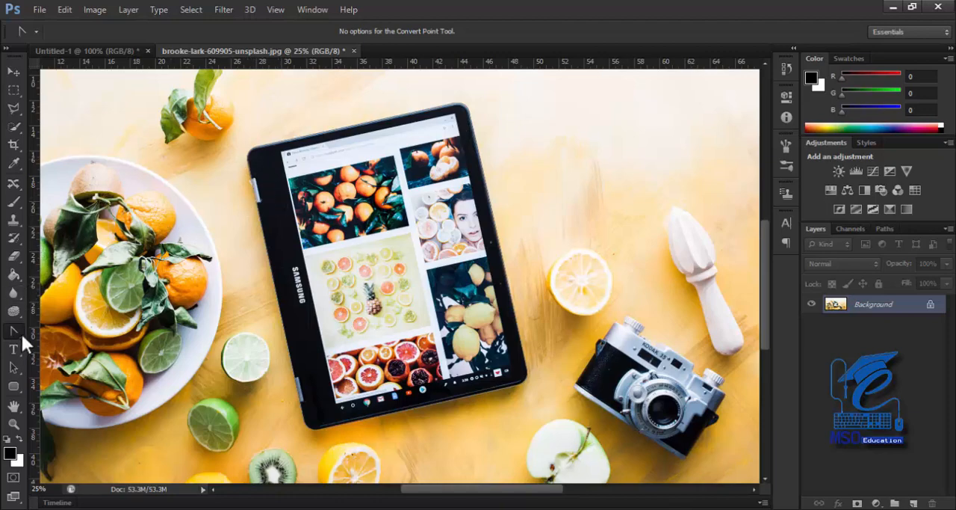
# Convert the tablet path into a new anti-aliased selection with a feather radius of 0 pixels
pyautogui.rightClick(21, 332)
pyautogui.click(13, 330)
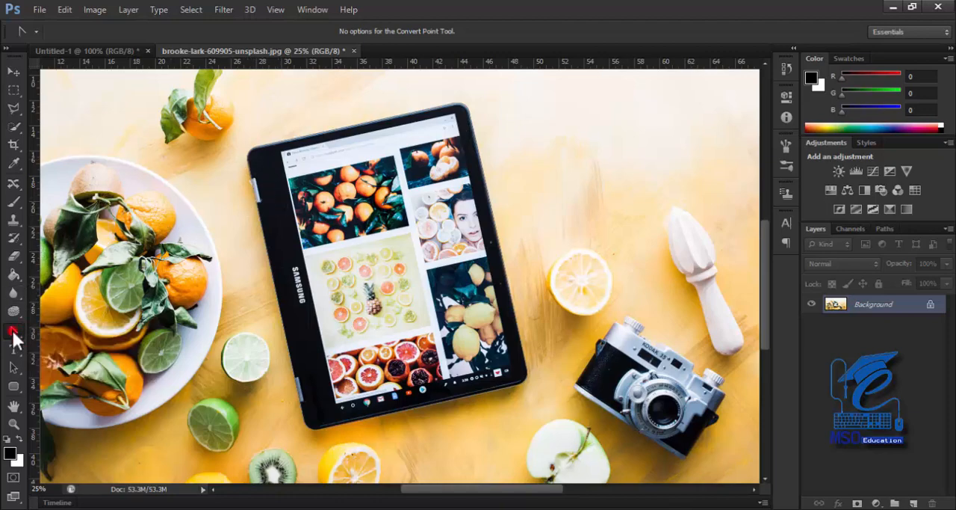
pyautogui.rightClick(331, 191)
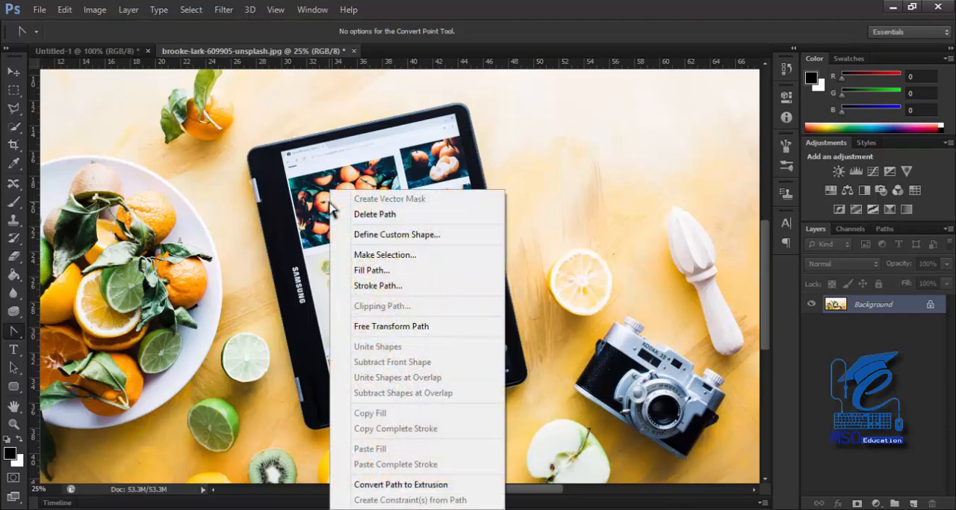
pyautogui.click(385, 256)
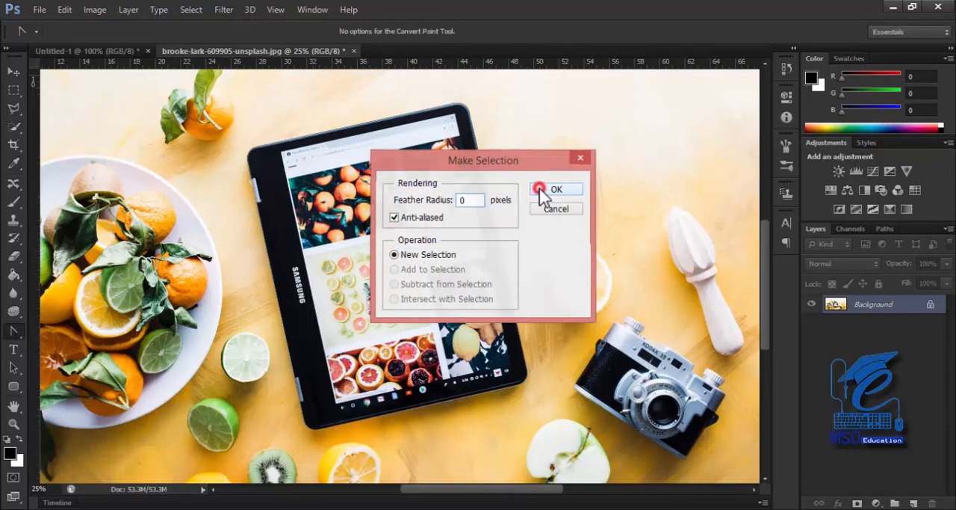
pyautogui.click(541, 191)
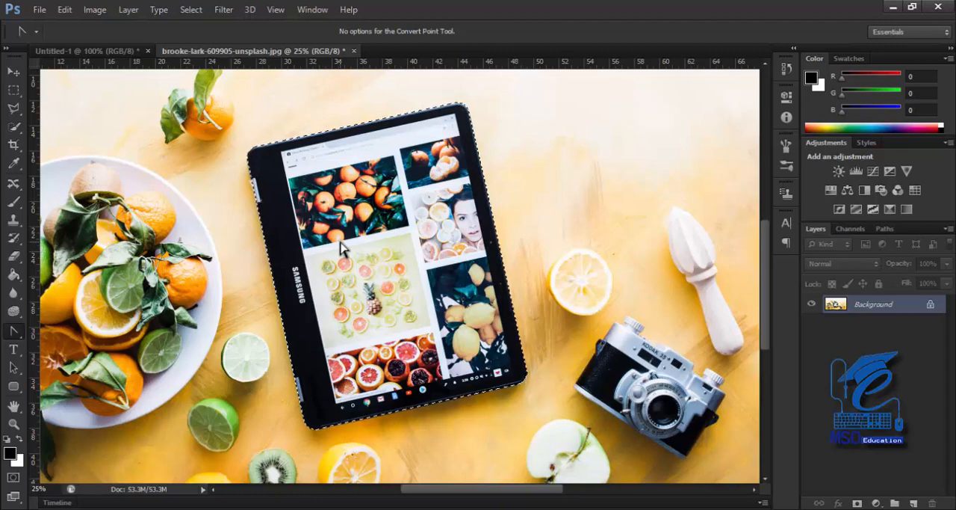
pyautogui.hotkey('ctrl', 'j')
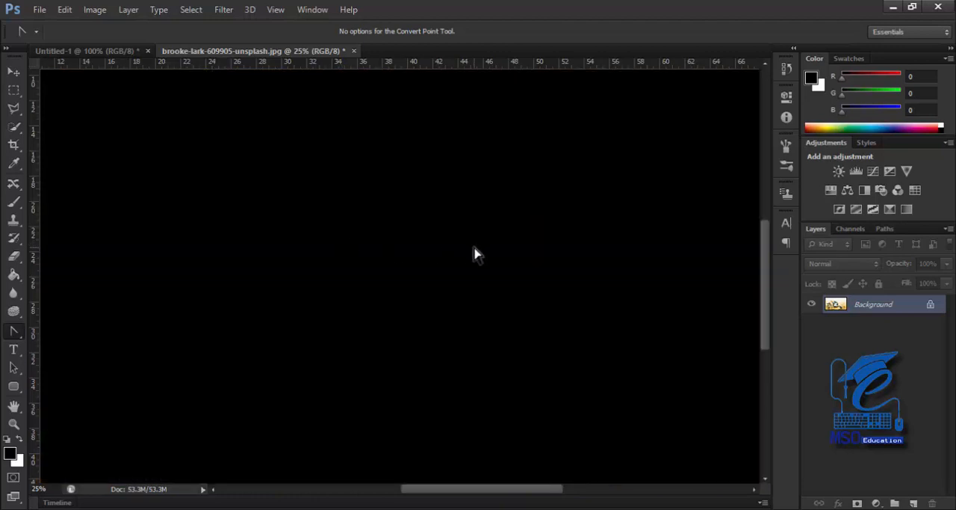
# Save the work path of the tablet under the name "tablate"
pyautogui.click(886, 229)
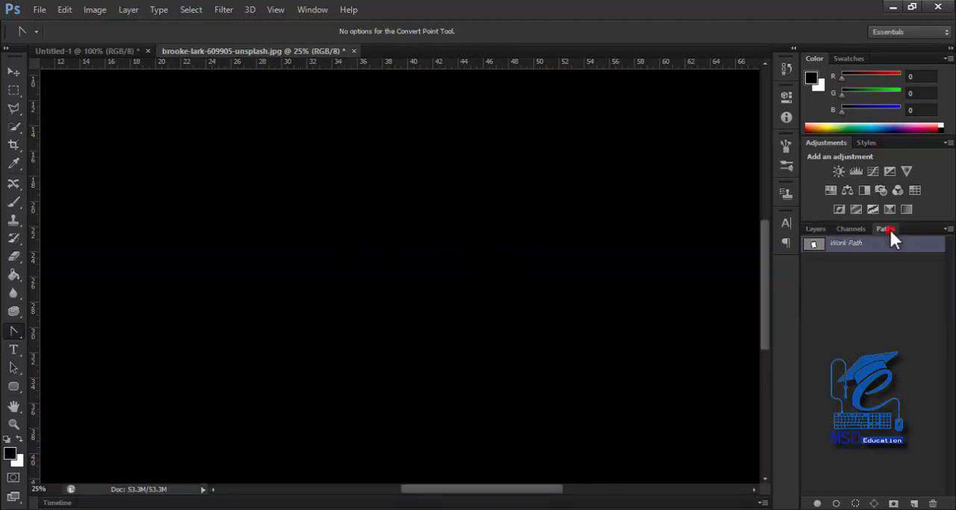
pyautogui.click(11, 72)
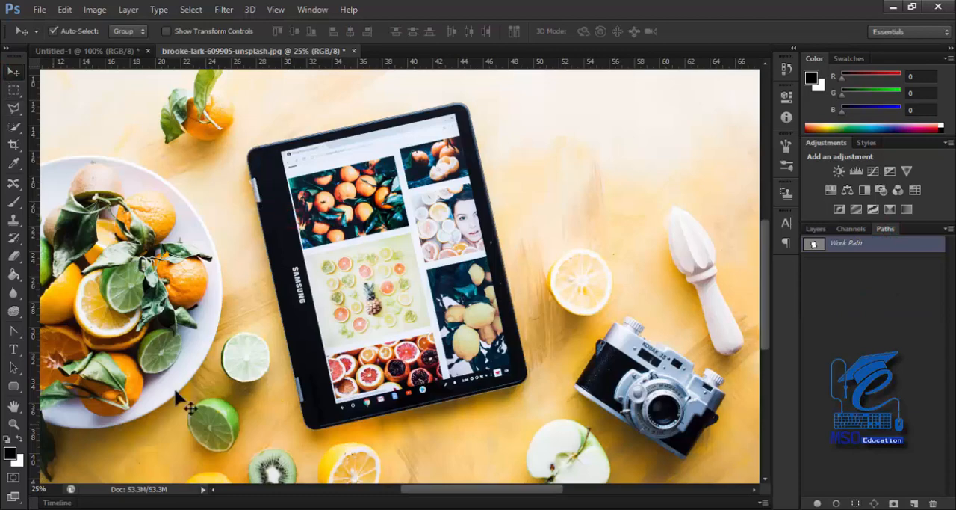
pyautogui.click(816, 229)
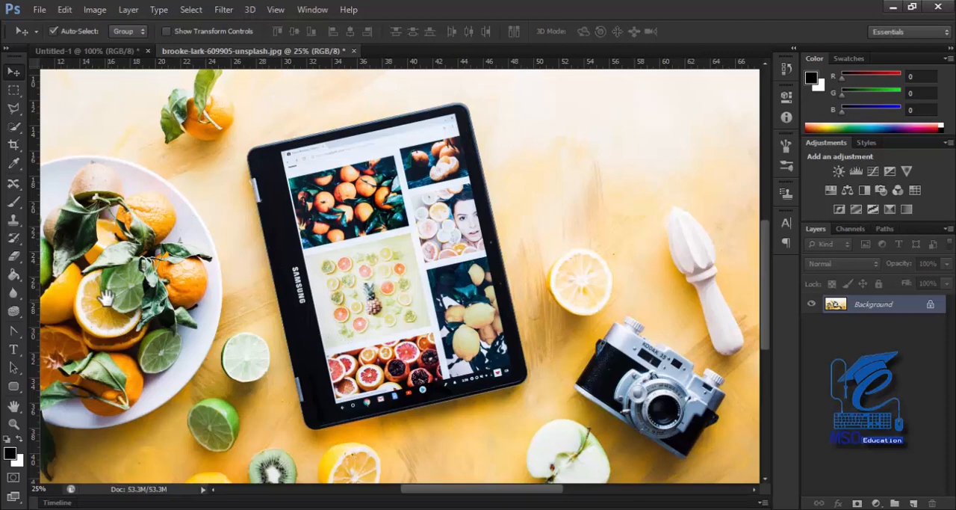
pyautogui.hscroll(-4, 106, 298)
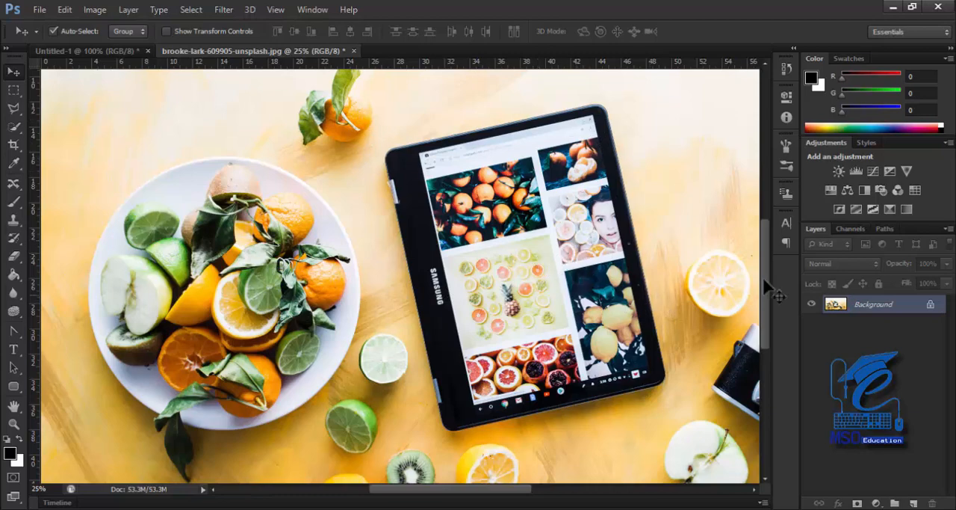
pyautogui.click(847, 228)
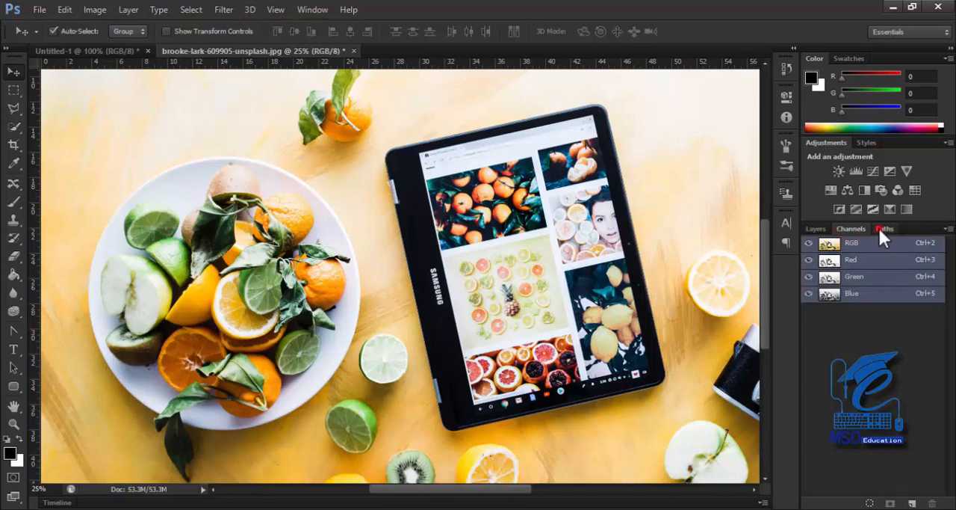
pyautogui.click(882, 228)
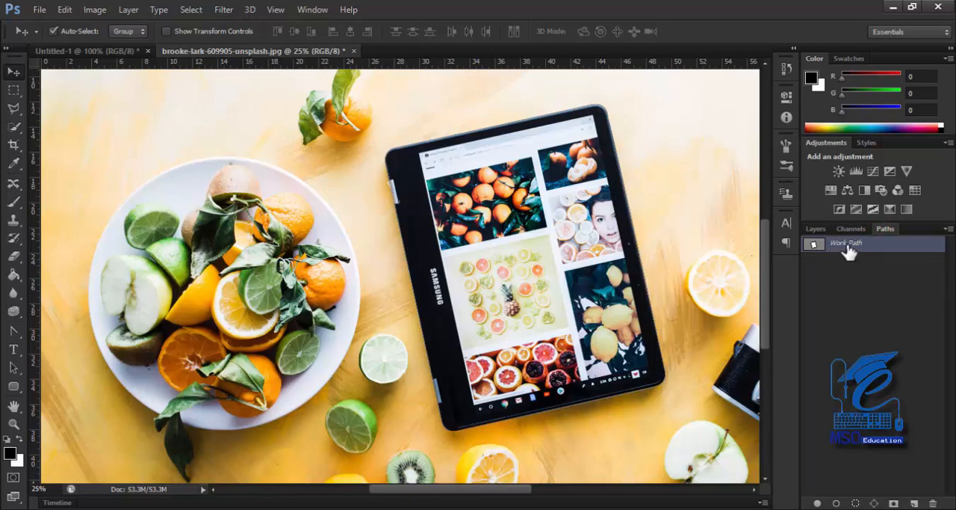
pyautogui.doubleClick(847, 244)
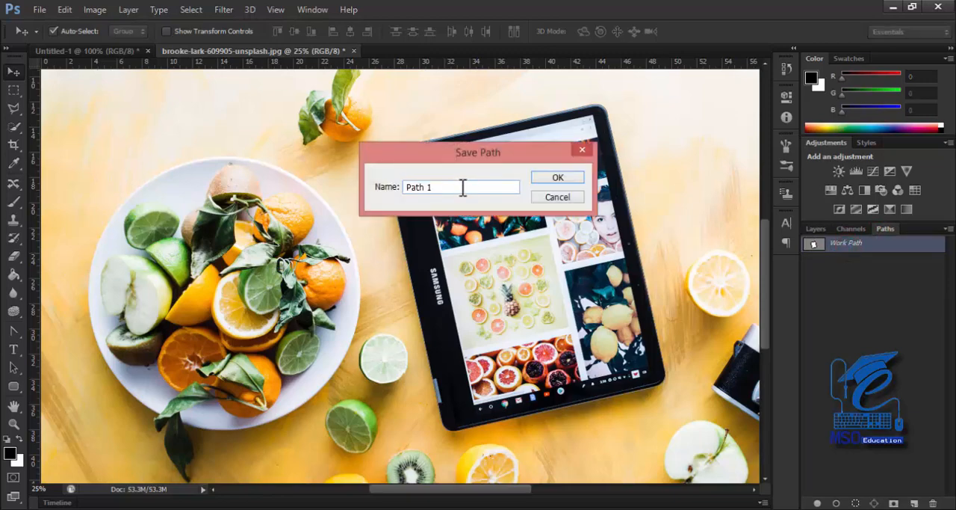
pyautogui.moveTo(453, 182); pyautogui.dragTo(376, 192)
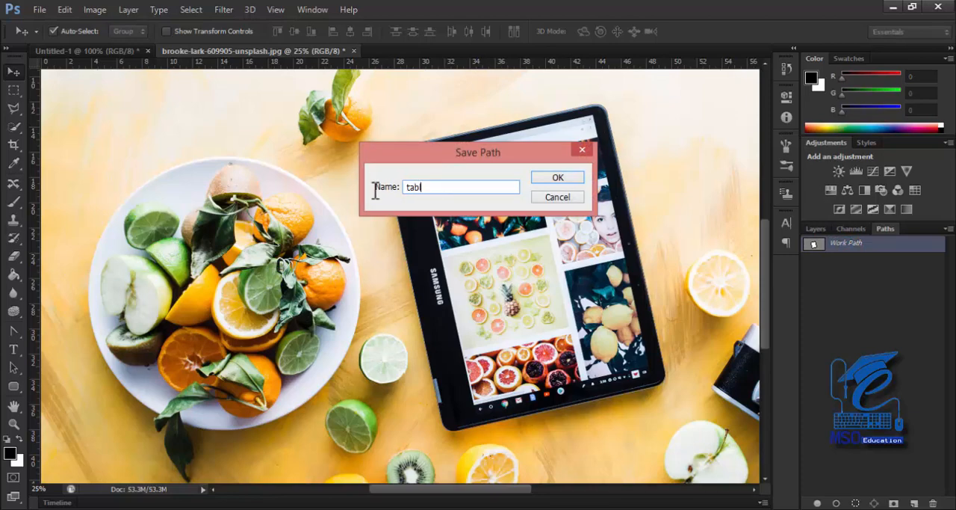
pyautogui.press('Return')
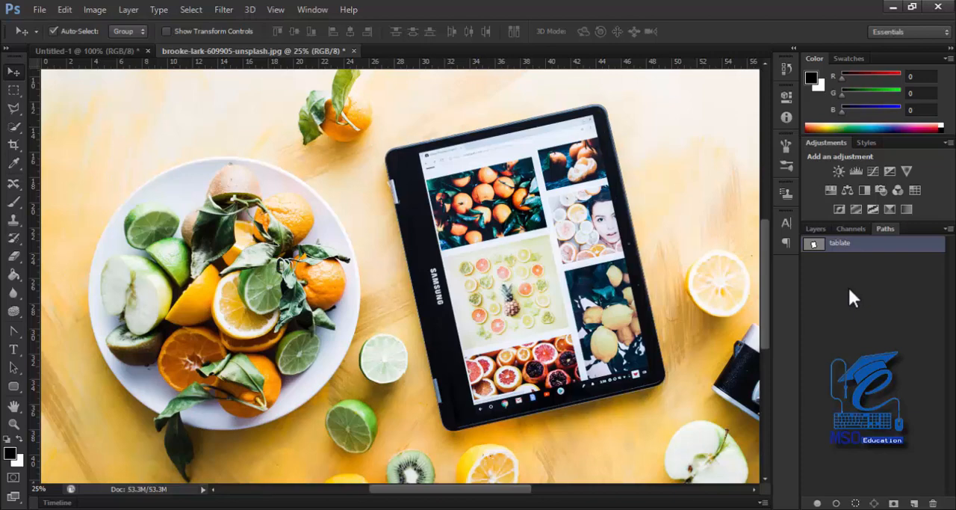
# Hide the saved tablate path and show it again to check it at the tablet's upper-left corner
pyautogui.click(833, 299)
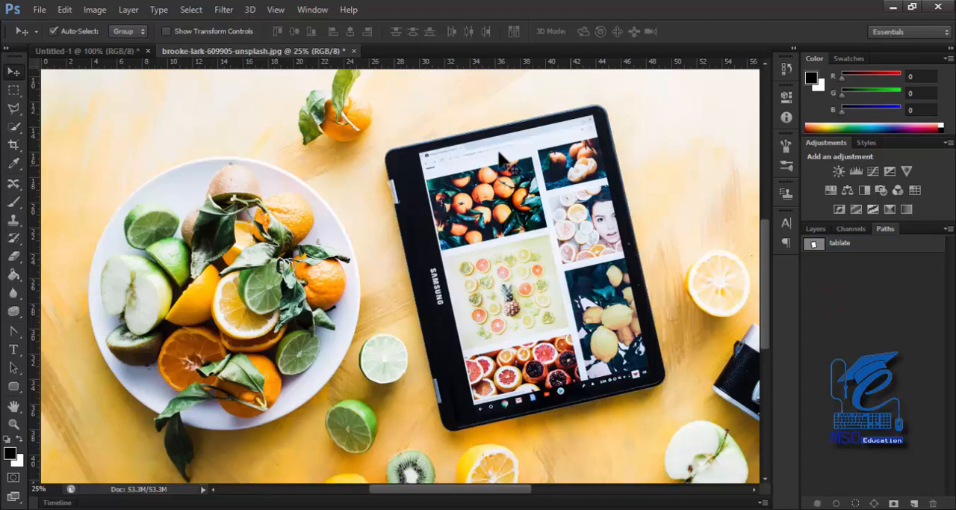
pyautogui.scroll(4, 396, 161)
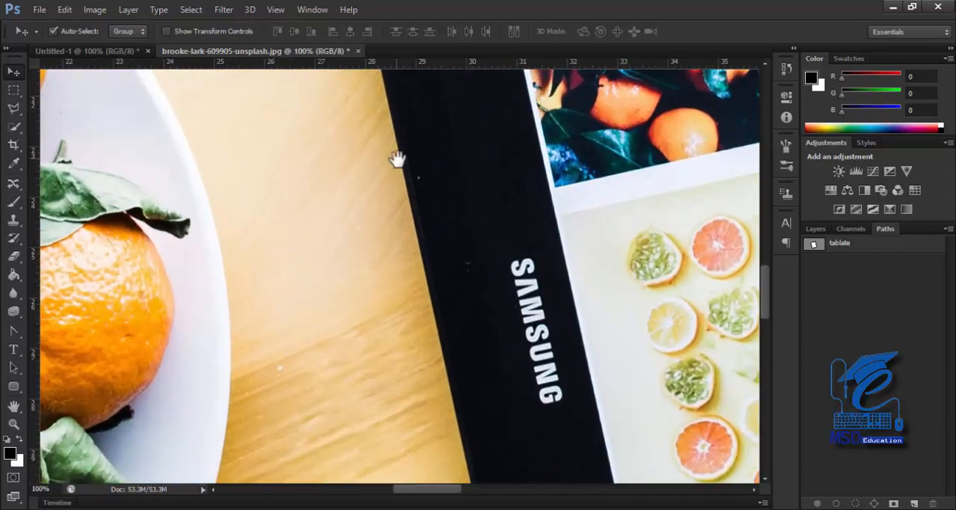
pyautogui.moveTo(457, 158); pyautogui.dragTo(451, 362)
pyautogui.moveTo(458, 154); pyautogui.dragTo(443, 276)
pyautogui.moveTo(442, 205); pyautogui.dragTo(436, 260)
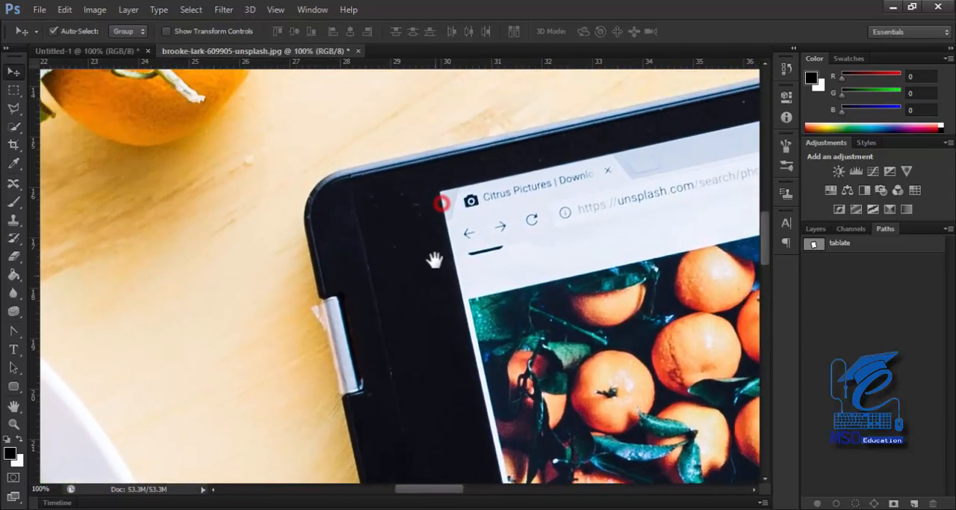
pyautogui.click(854, 244)
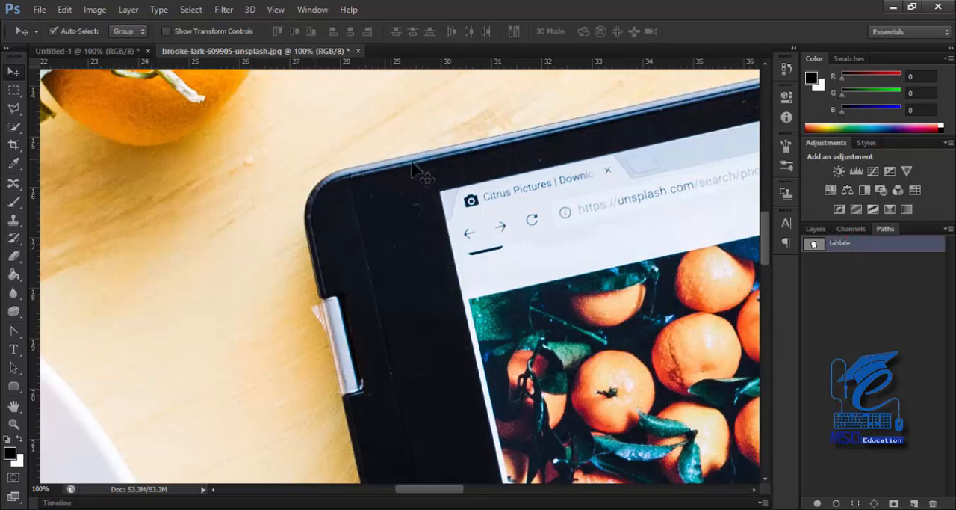
# Make a selection around the tablet from the saved tablate path with the Pen tool active
pyautogui.rightClick(401, 257)
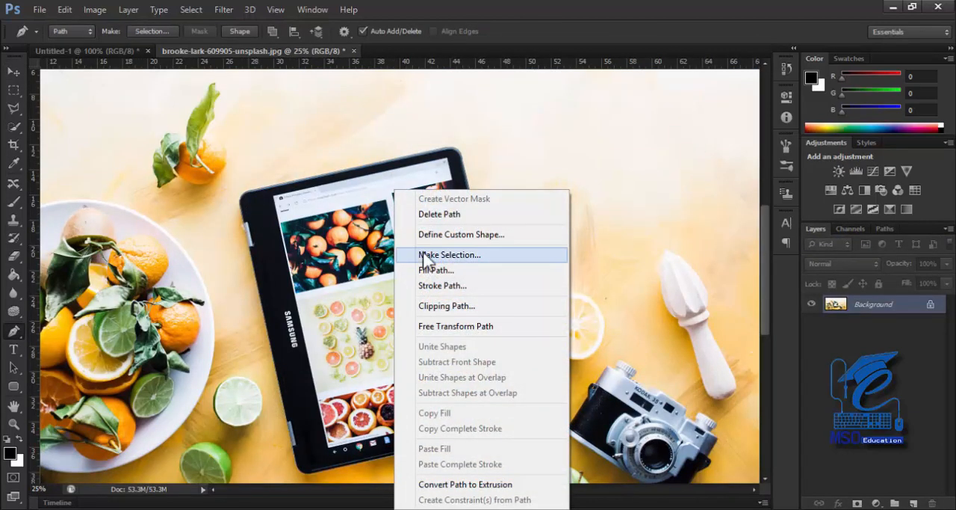
pyautogui.click(447, 254)
pyautogui.click(552, 191)
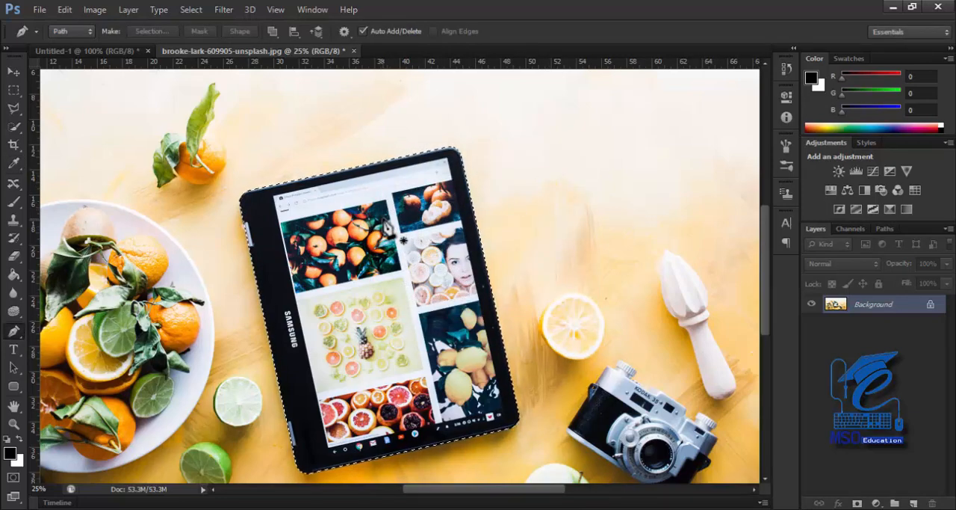
# Try copying the selected tablet to a new layer with the background layer hidden, and undo the copy
pyautogui.hotkey('ctrl', 'j')
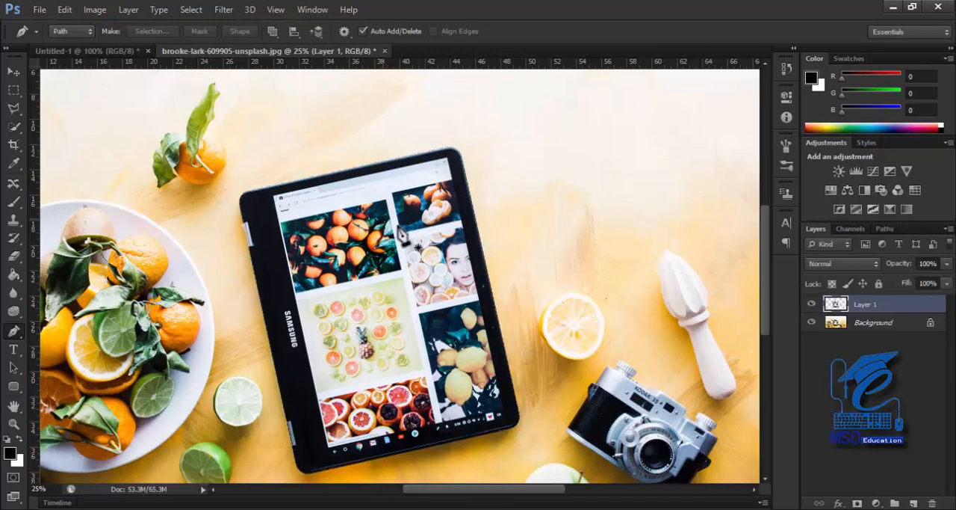
pyautogui.click(811, 321)
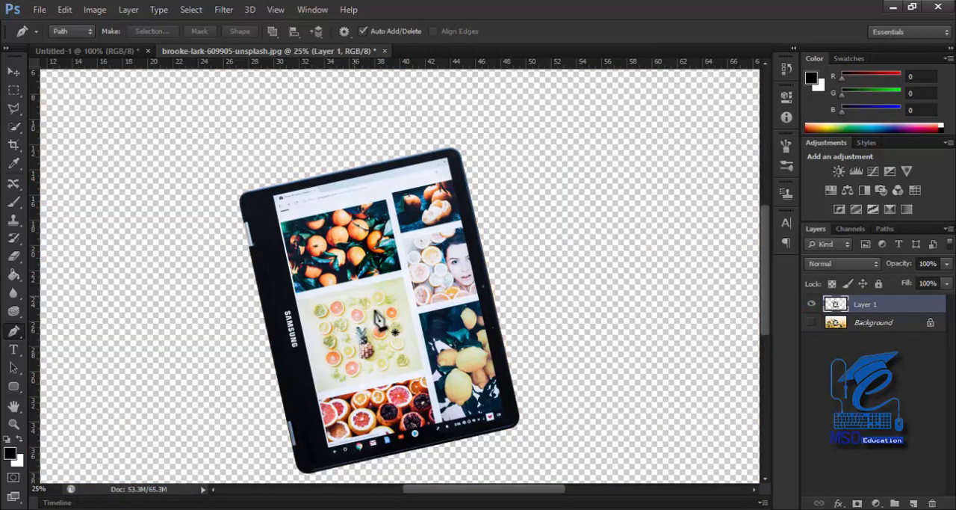
pyautogui.hotkey('ctrl', '-')
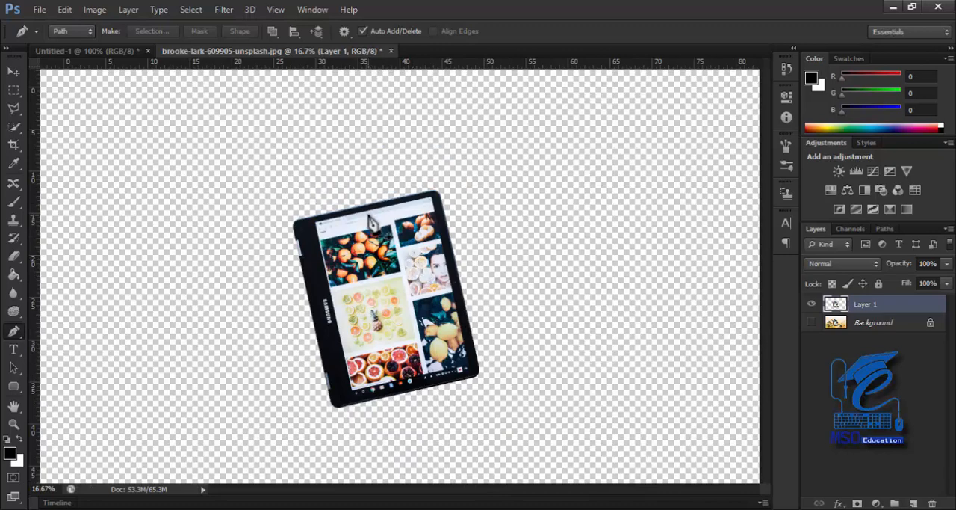
pyautogui.click(13, 70)
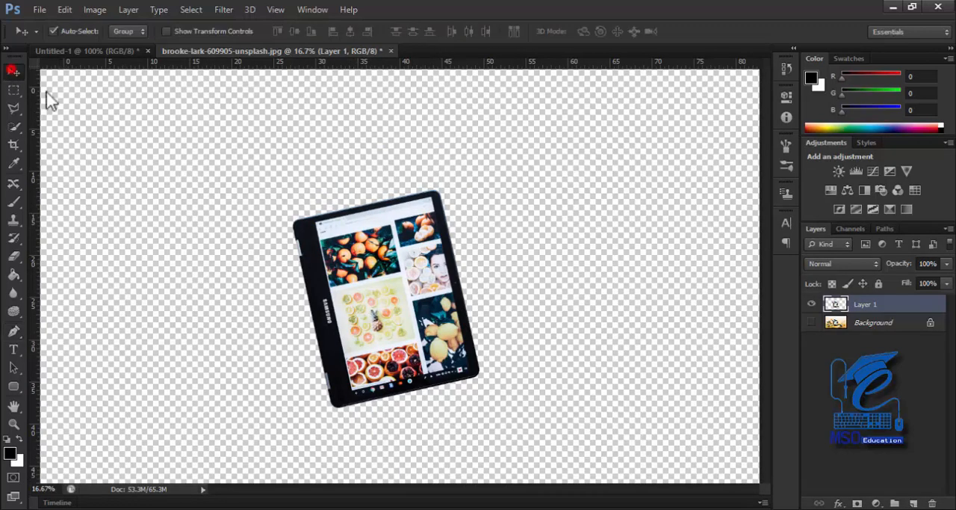
pyautogui.moveTo(360, 310); pyautogui.dragTo(339, 269)
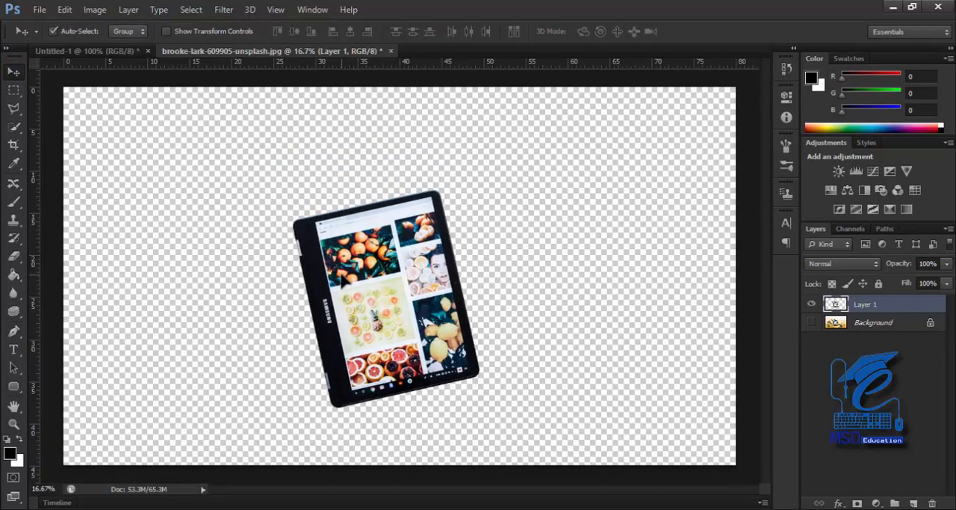
pyautogui.hotkey('ctrl', 'alt', 'z')
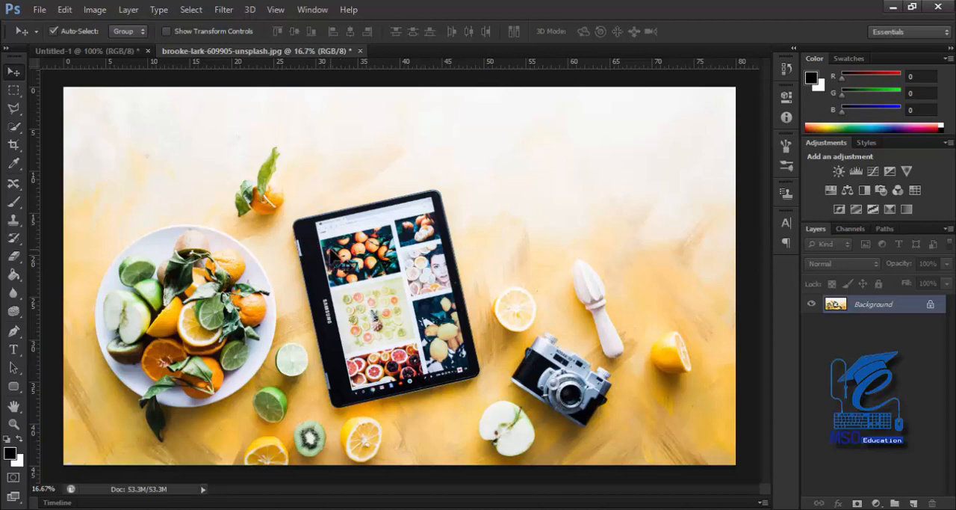
# Load the tablate path as a selection around the tablet and deselect it
pyautogui.click(883, 228)
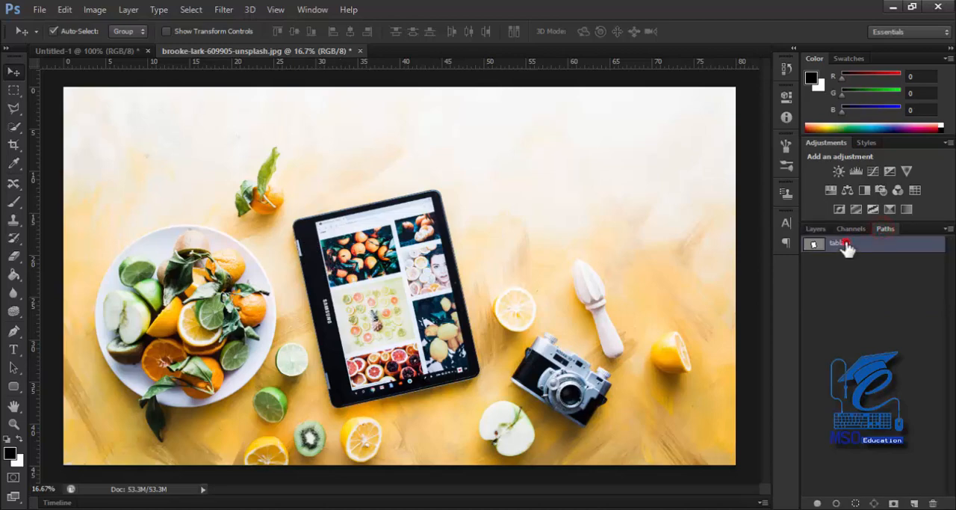
pyautogui.click(812, 229)
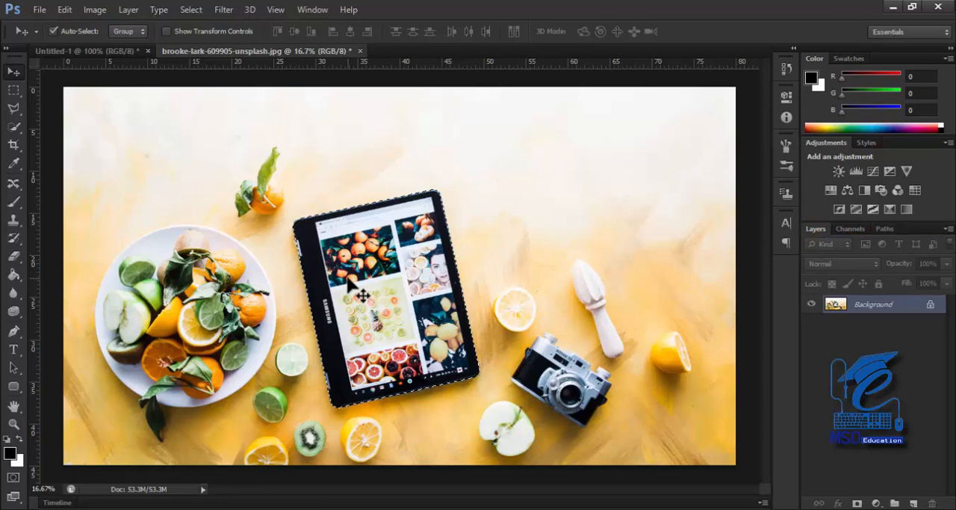
pyautogui.moveTo(346, 209); pyautogui.dragTo(381, 209)
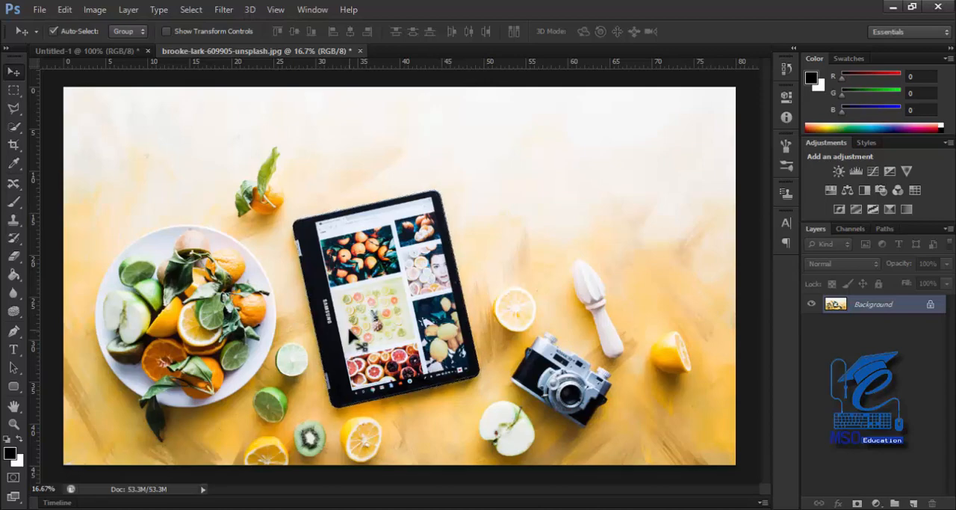
pyautogui.hotkey('ctrl', 'd')
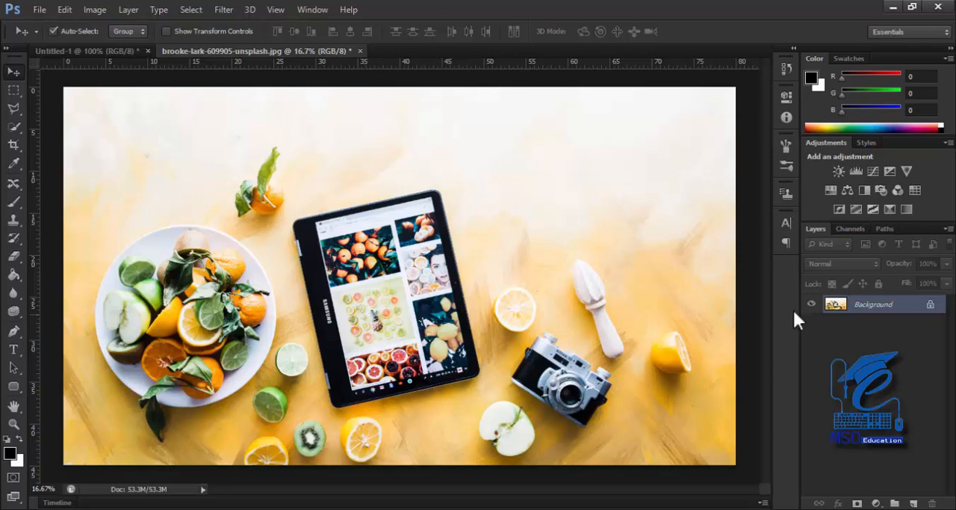
# Load the saved tablate path as a selection around the tablet again
pyautogui.click(884, 229)
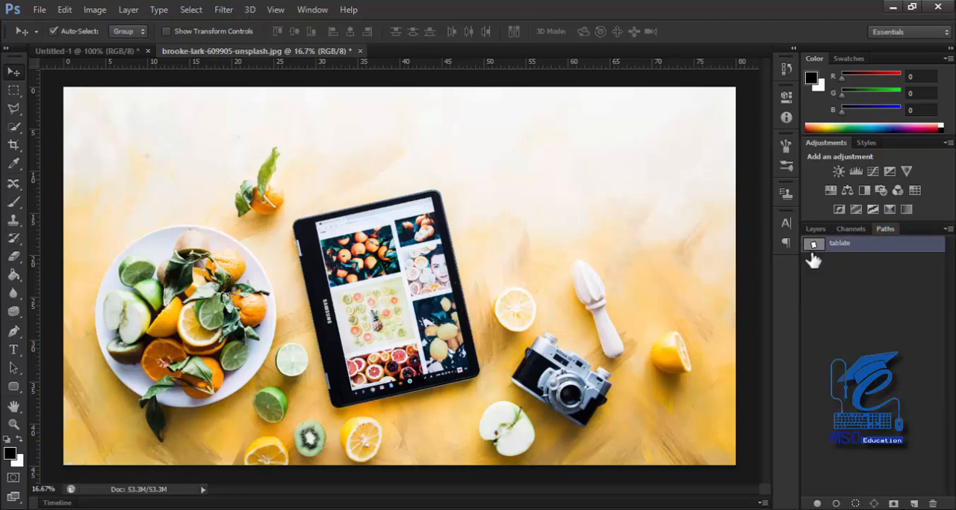
pyautogui.moveTo(813, 255); pyautogui.dragTo(818, 252)
pyautogui.keyDown('ctrl'); pyautogui.click(815, 244); pyautogui.keyUp('ctrl')
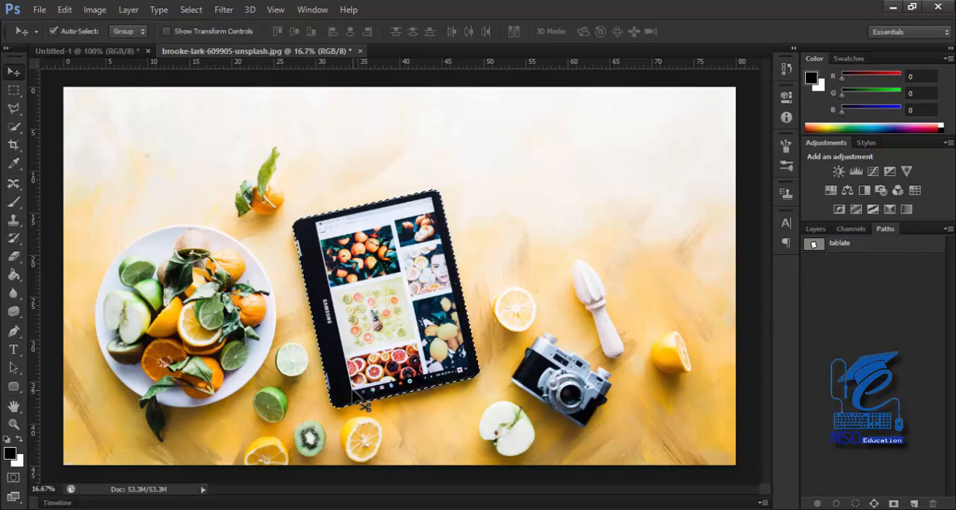
# Create a vector mask on Layer 0 from the saved tablate path
pyautogui.press('F7')
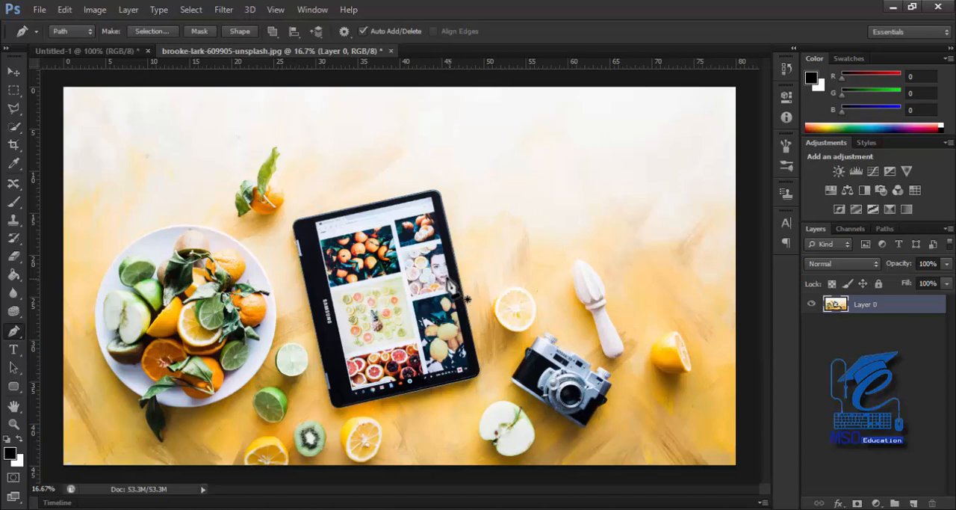
pyautogui.click(883, 229)
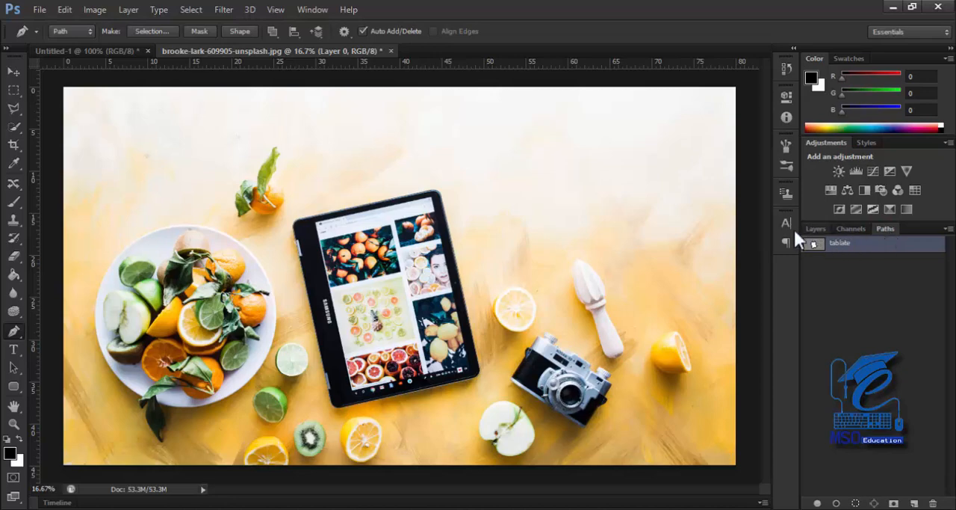
pyautogui.click(814, 228)
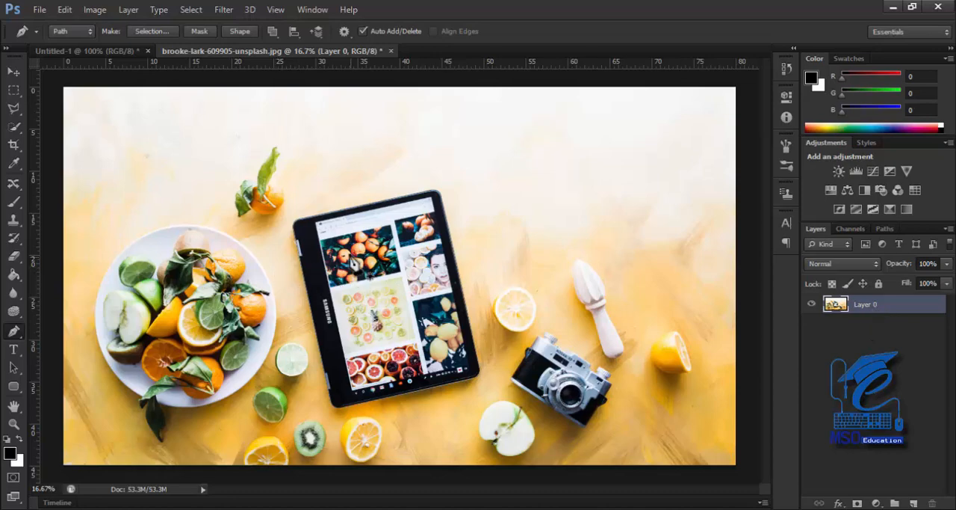
pyautogui.rightClick(350, 189)
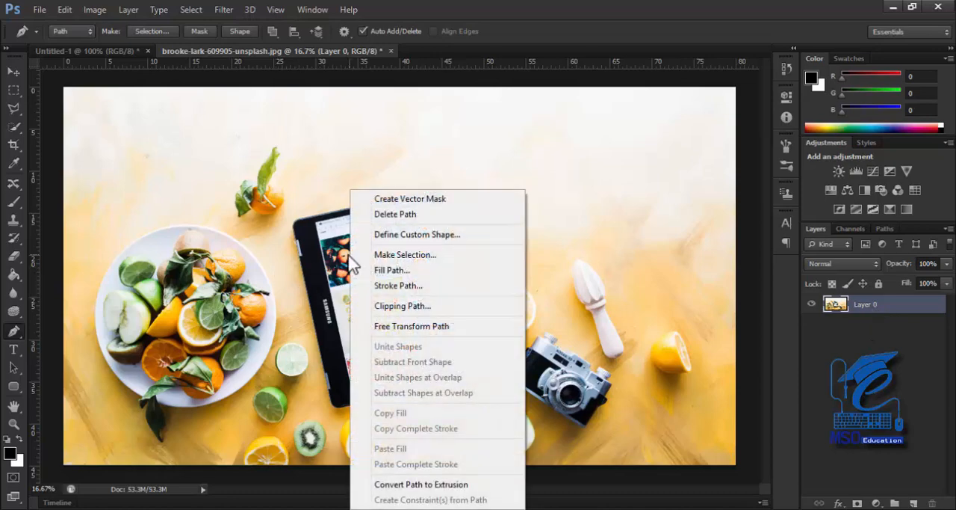
pyautogui.click(391, 199)
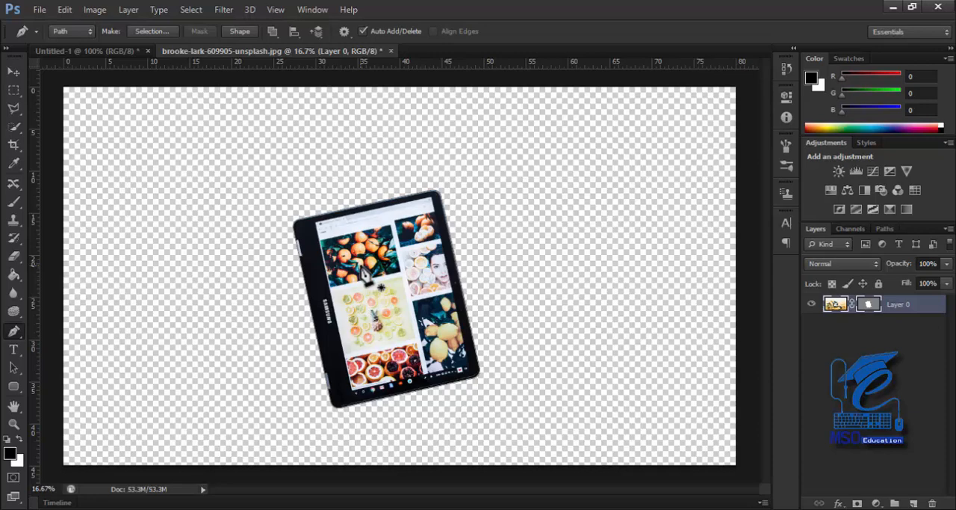
# Try to curve the vector mask's lower-left corner at the tablet with the Convert Point tool, and undo the edit and the mask
pyautogui.hotkey('ctrl', '+')
pyautogui.hotkey('ctrl', '+')
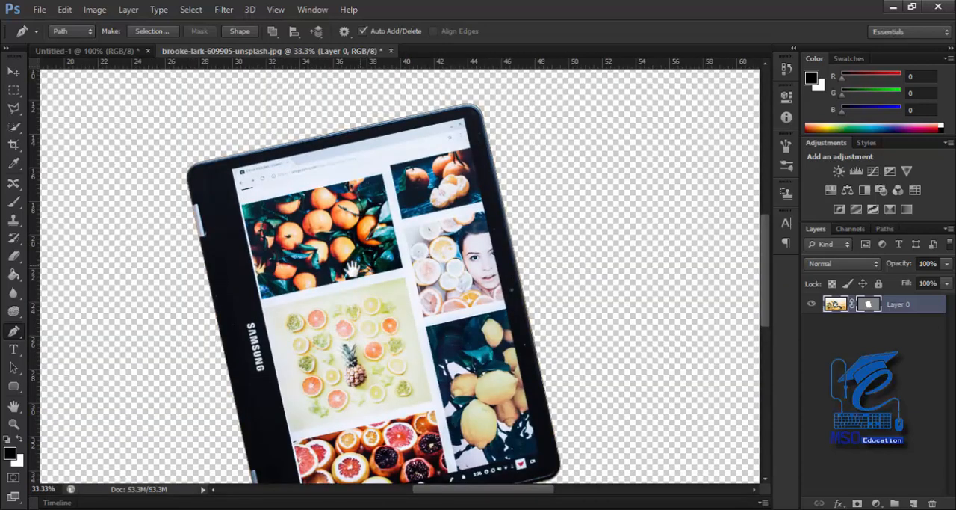
pyautogui.rightClick(320, 200)
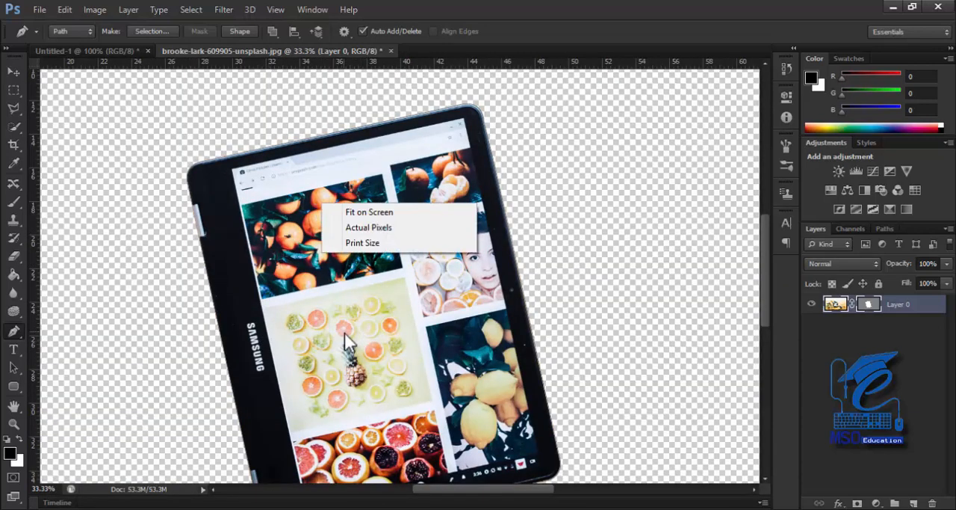
pyautogui.click(555, 258)
pyautogui.moveTo(310, 396); pyautogui.dragTo(333, 282)
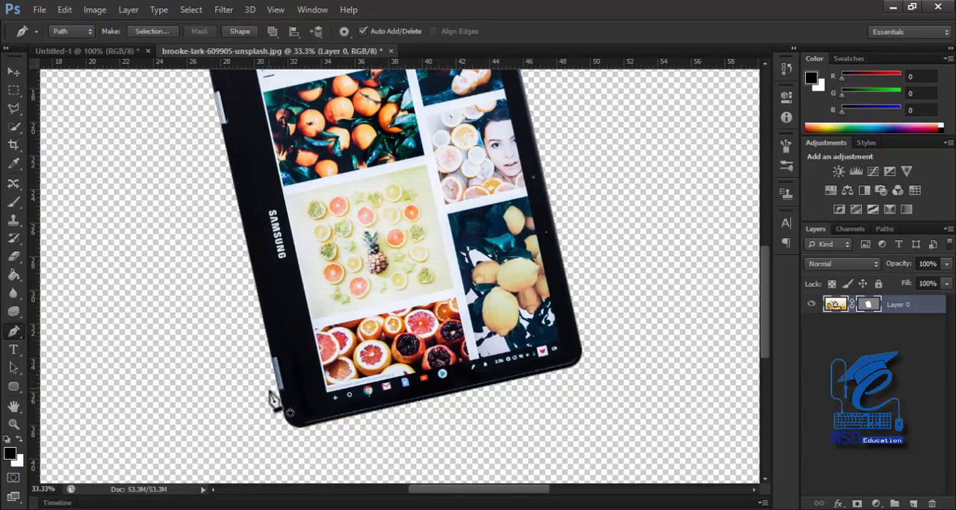
pyautogui.hotkey('ctrl', '+')
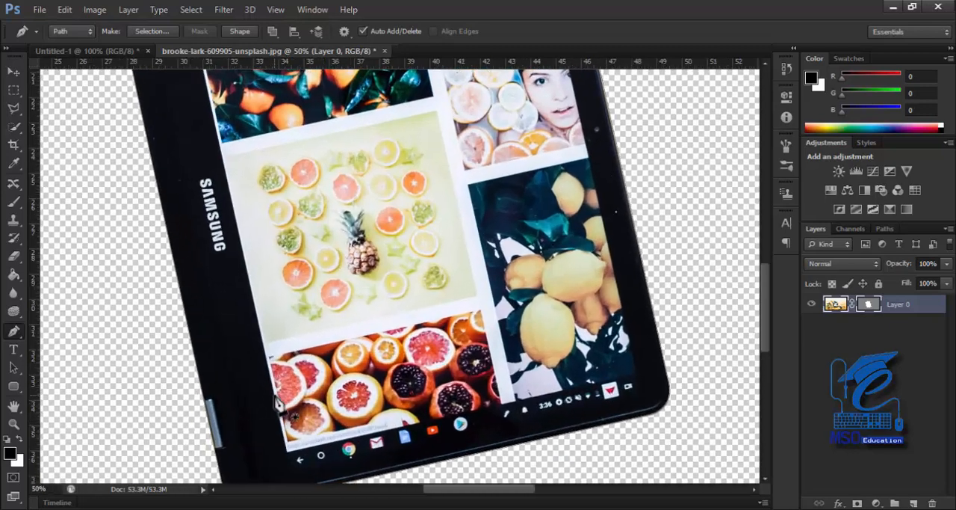
pyautogui.rightClick(357, 297)
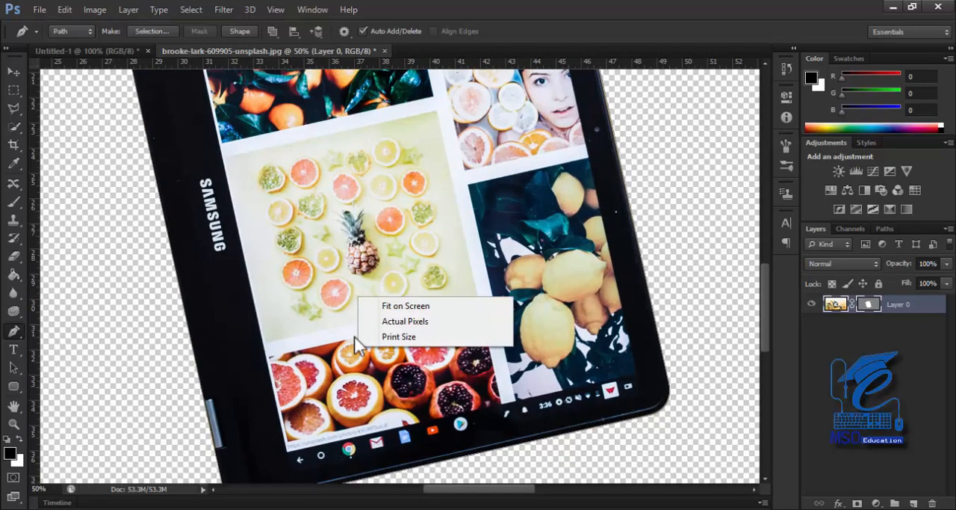
pyautogui.click(319, 357)
pyautogui.rightClick(352, 259)
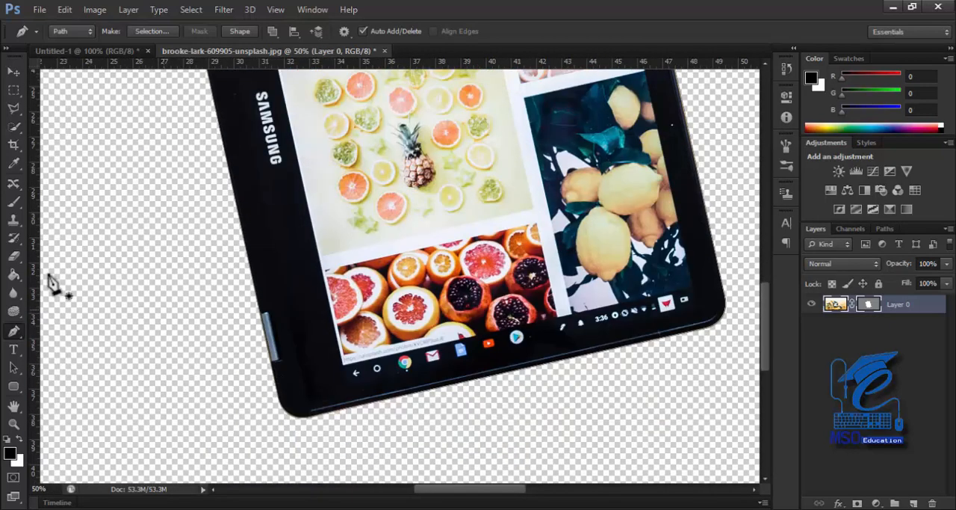
pyautogui.rightClick(18, 329)
pyautogui.click(75, 382)
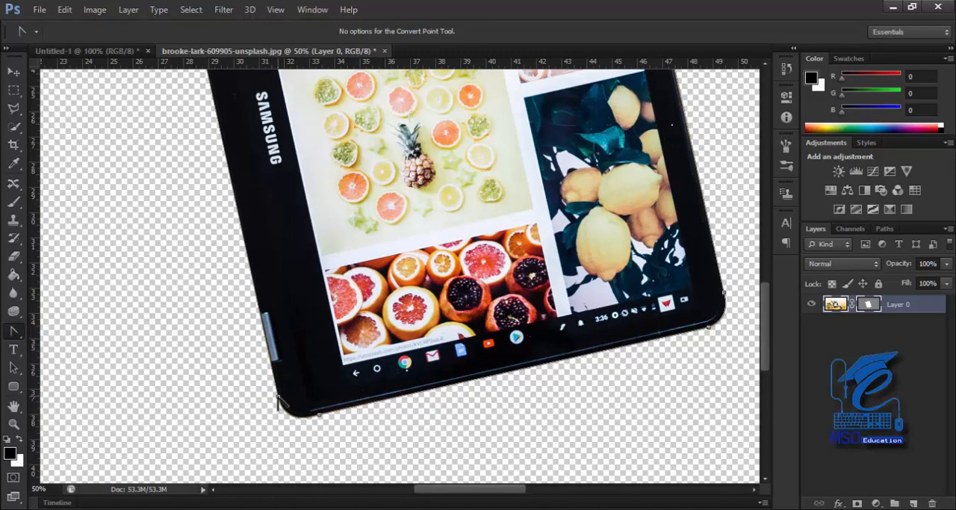
pyautogui.moveTo(278, 400); pyautogui.dragTo(141, 314)
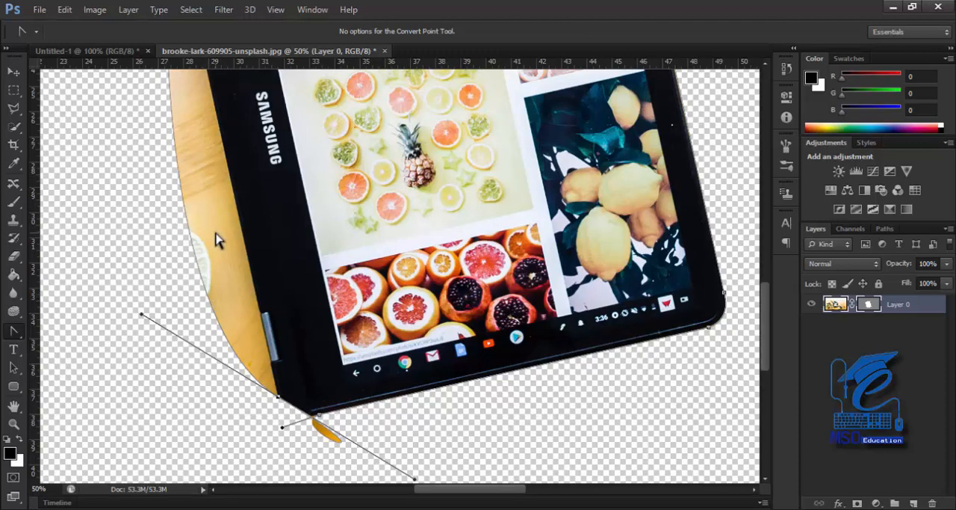
pyautogui.hotkey('ctrl', 'z')
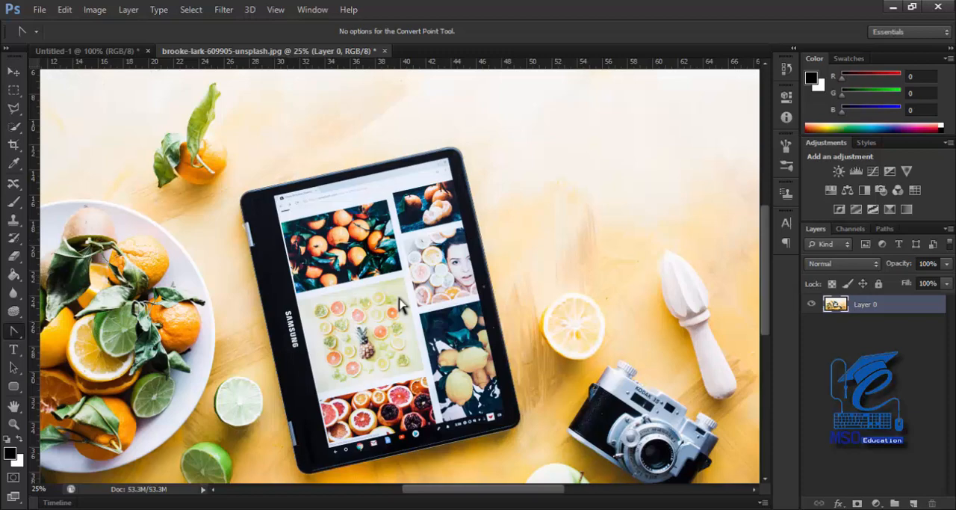
# Make a new anti-aliased selection around the tablet from the tablate path with a feather radius of 0 pixels
pyautogui.click(885, 229)
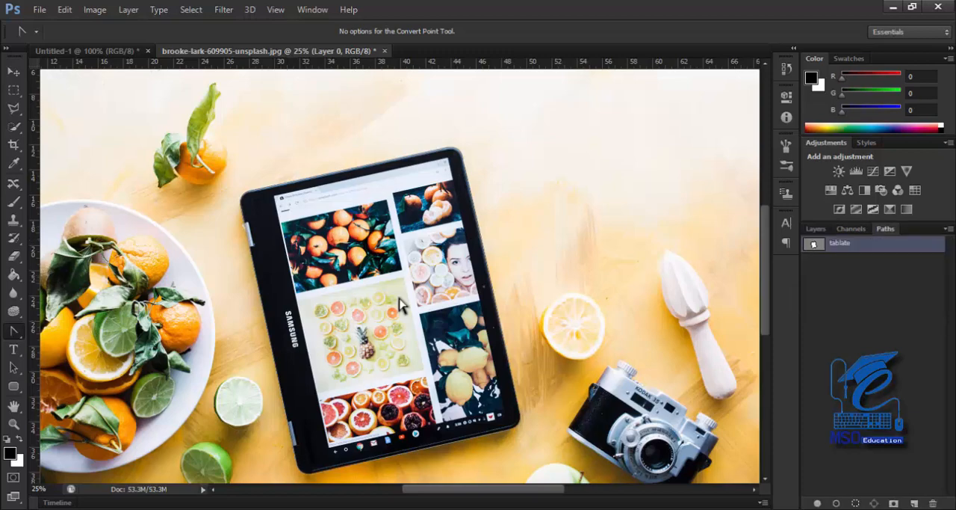
pyautogui.click(815, 228)
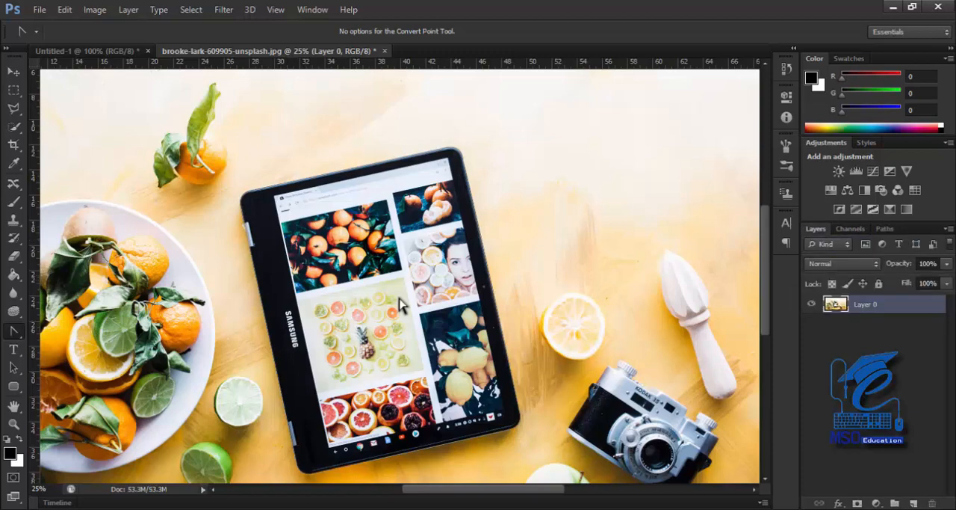
pyautogui.rightClick(359, 189)
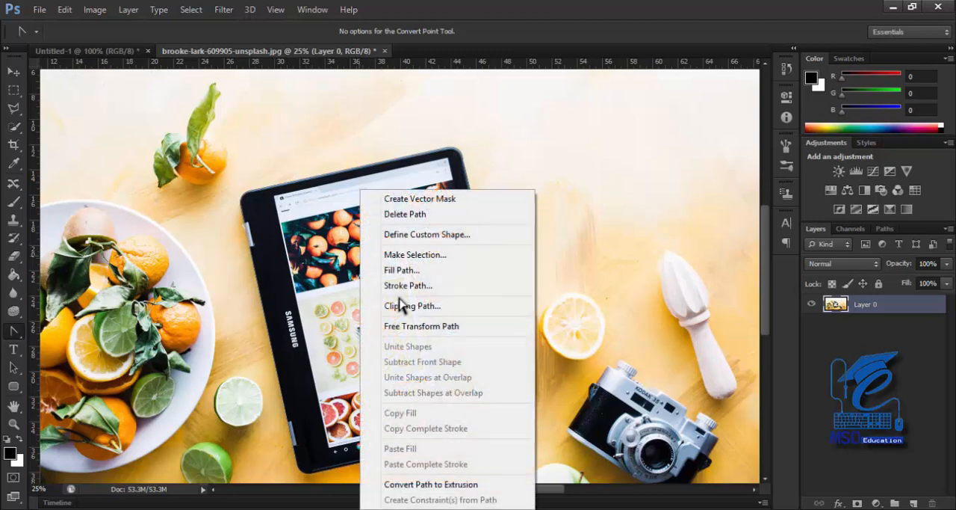
pyautogui.click(415, 255)
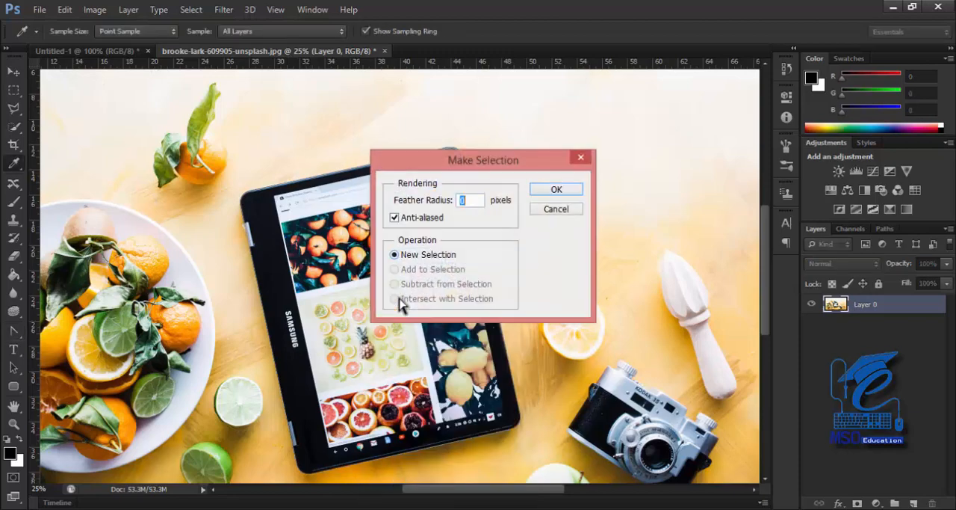
pyautogui.press('Return')
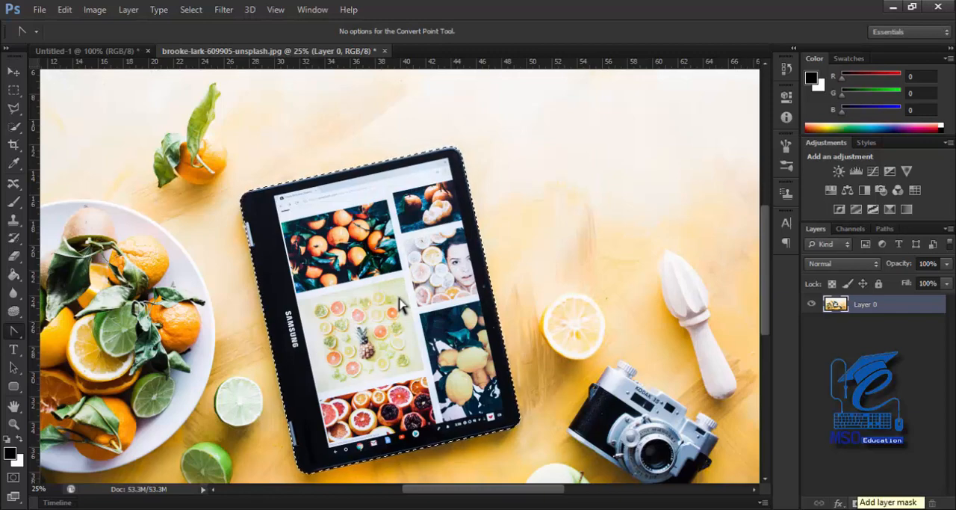
# Add a layer mask to Layer 0 from the tablet selection and move the cut-out tablet slightly up and to the left
pyautogui.click(857, 502)
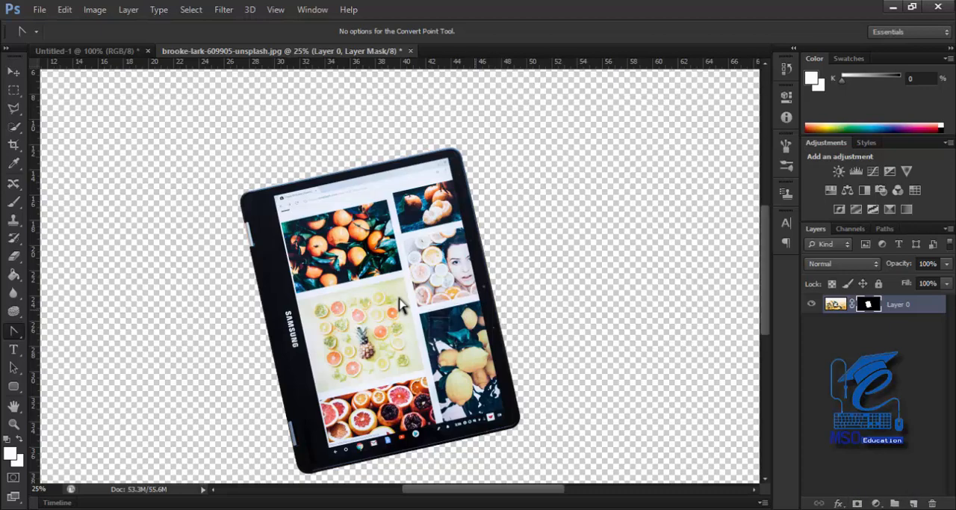
pyautogui.press('v')
pyautogui.moveTo(401, 301); pyautogui.dragTo(378, 269)
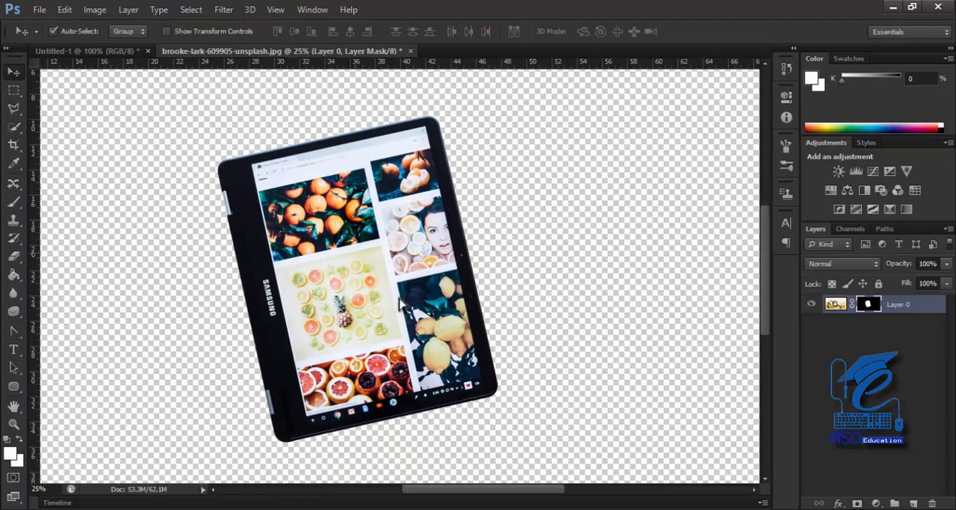